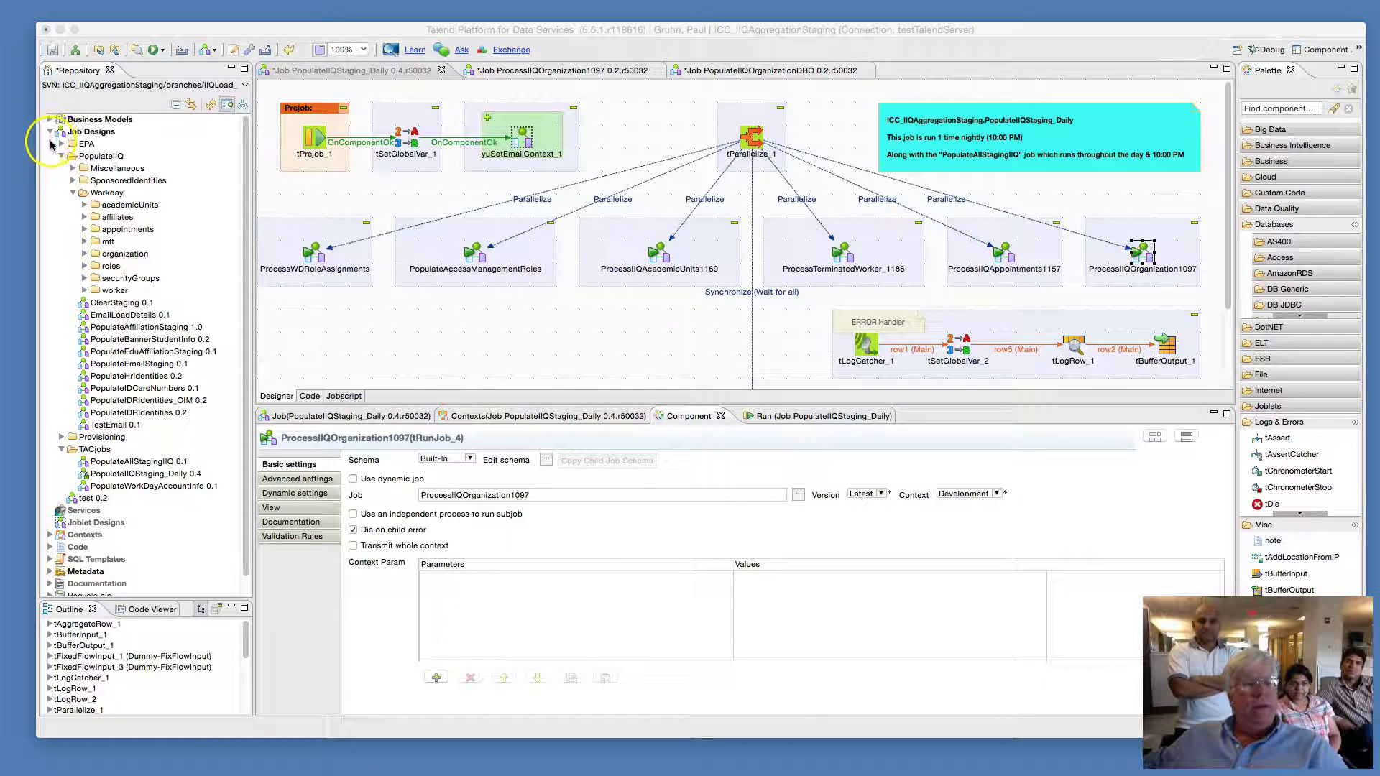
Open the getMFTfiles 0.3 job from the mft folder under Workday and bring its full component flow into view
click(84, 242)
click(122, 255)
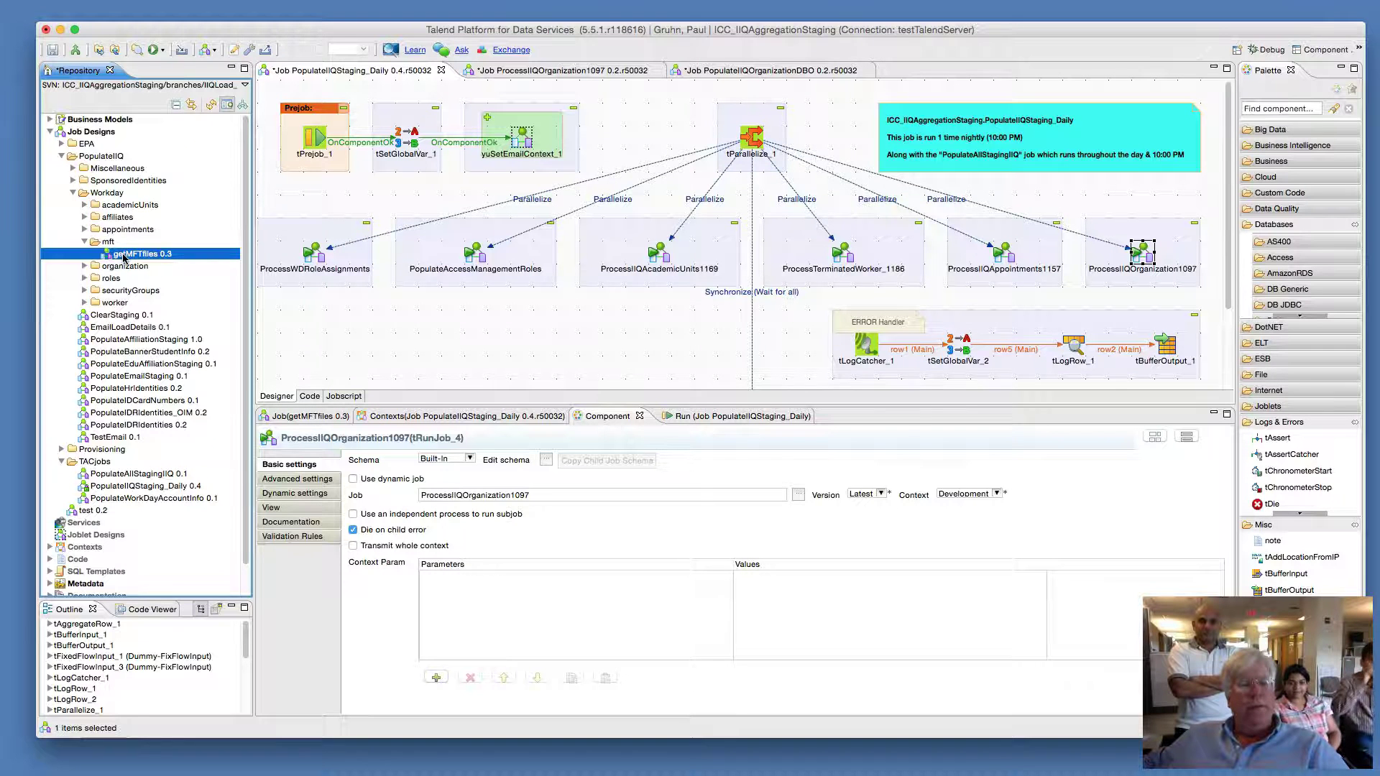
double_click(124, 256)
click(854, 476)
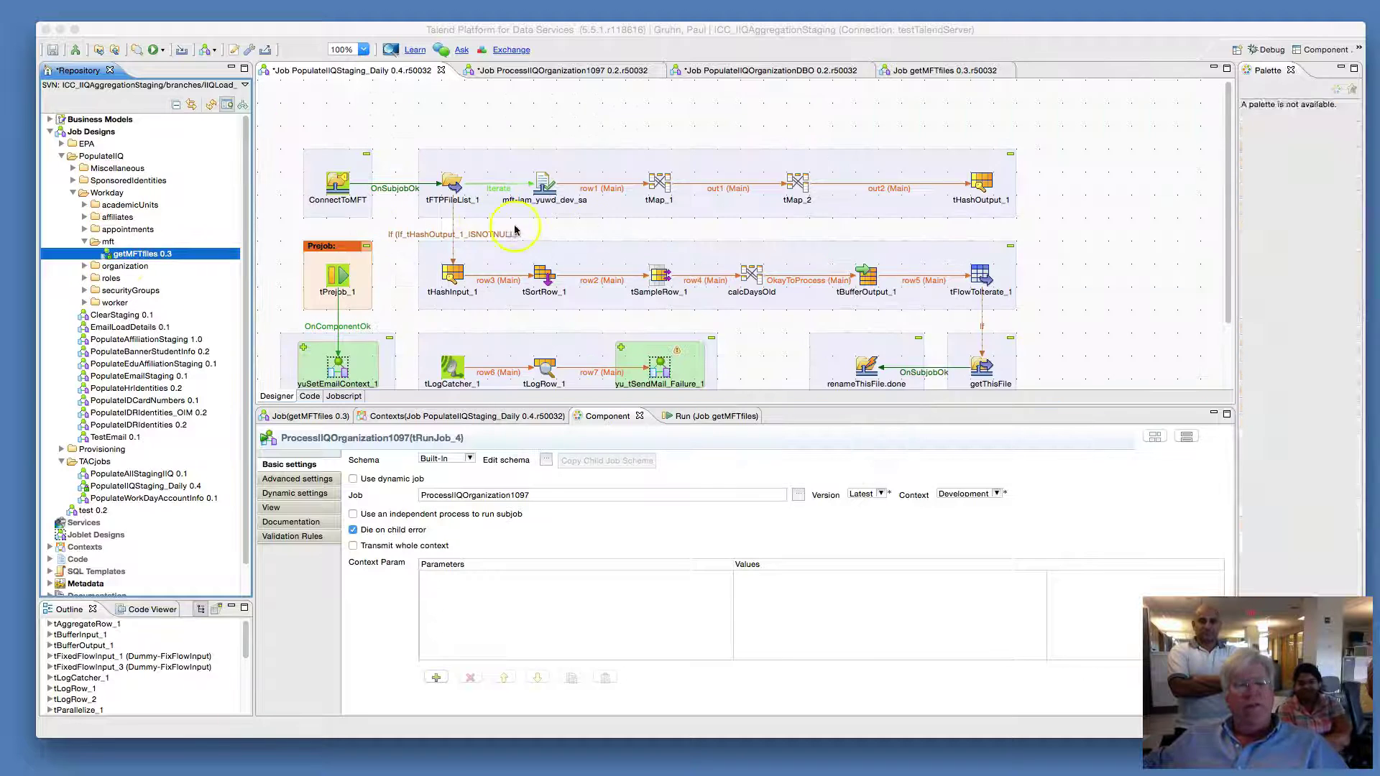
drag(1226, 261, 1219, 290)
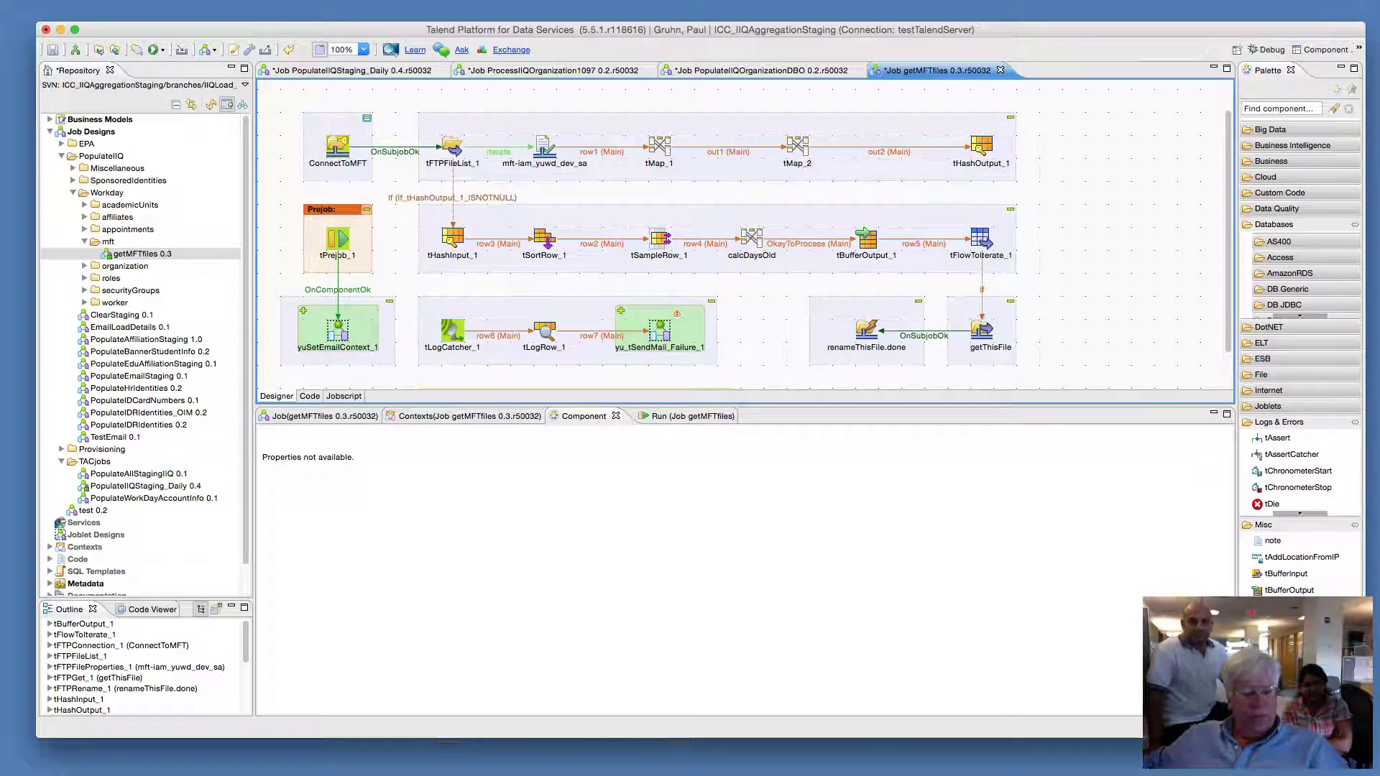
key(F4)
click(344, 480)
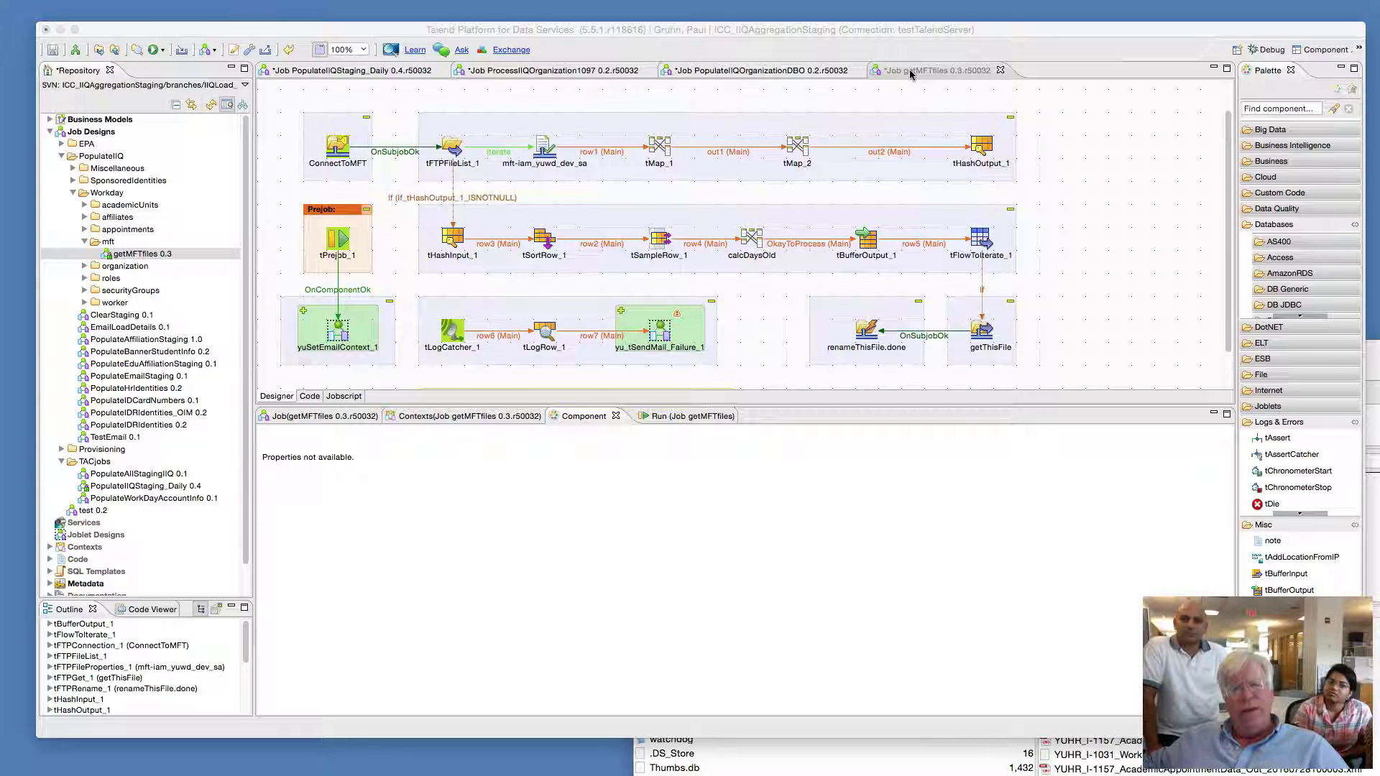
Review the basic settings of the ConnectToMFT and tFTPFileList_1 components
click(333, 149)
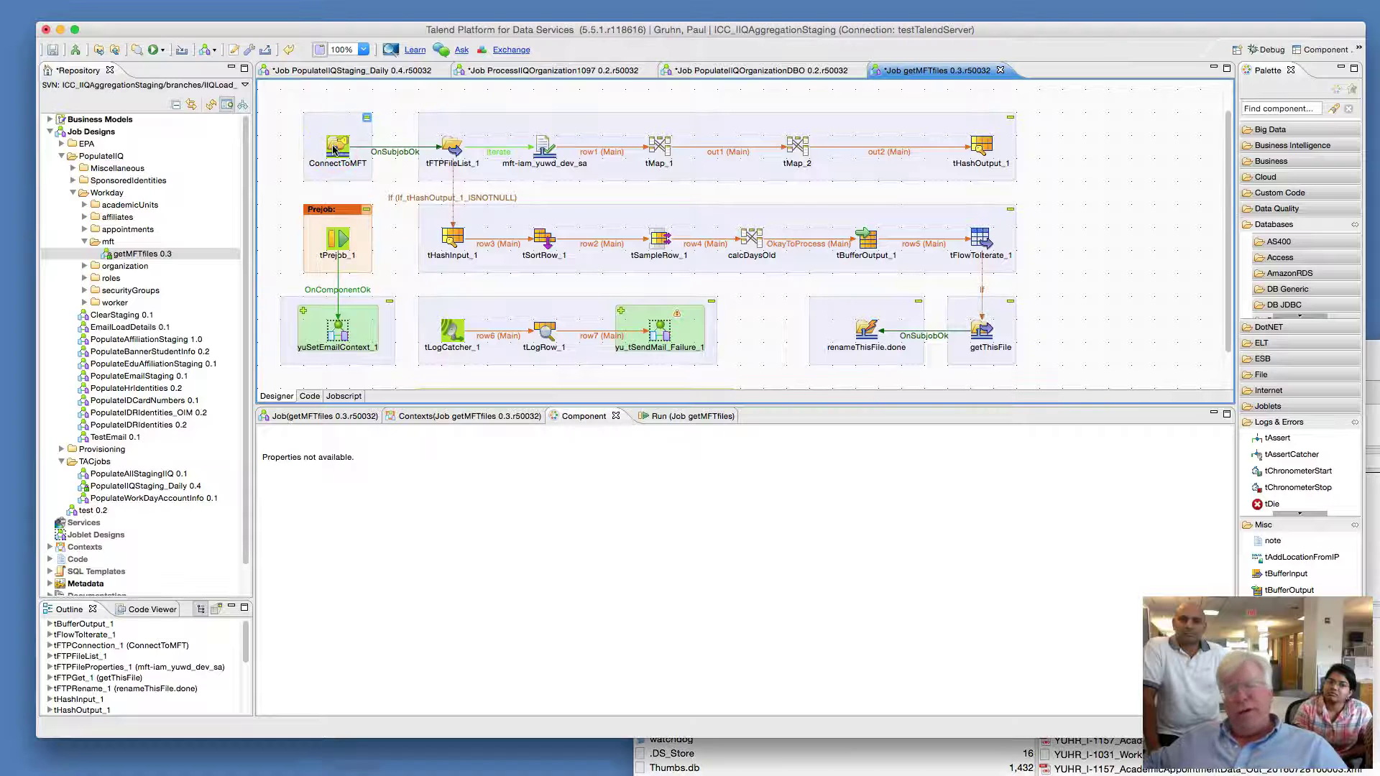
click(335, 150)
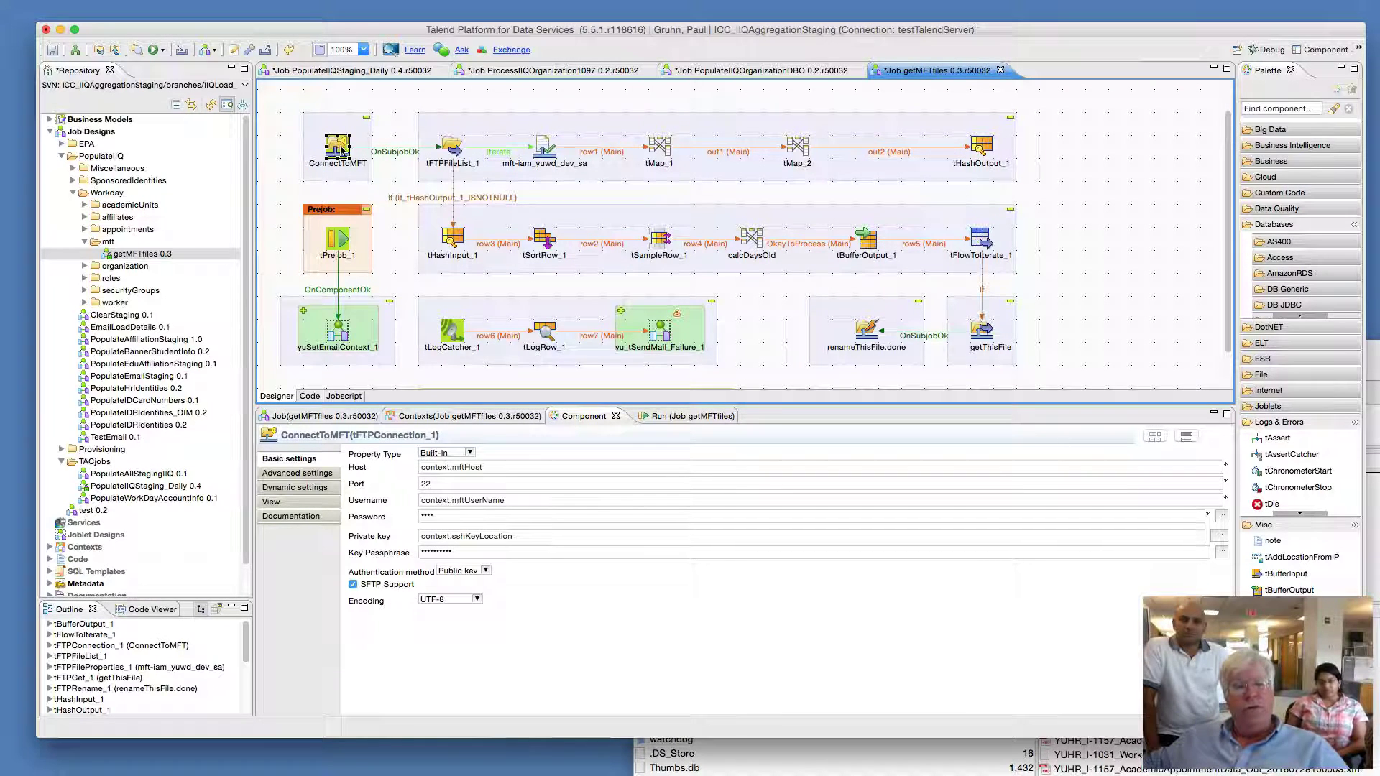
click(456, 149)
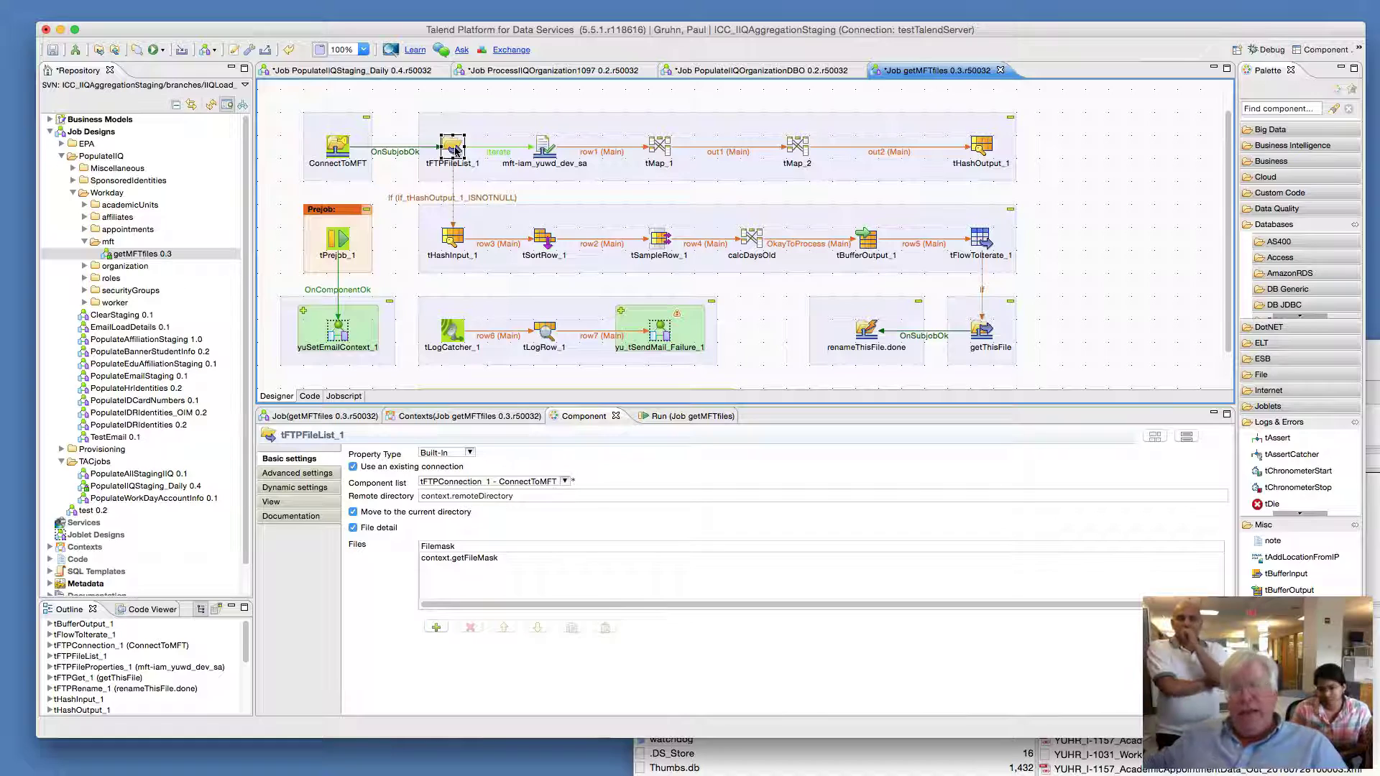
Switch to FileZilla and examine the .xml and .xml.done files in /iam_yuwd_outbound, moving its window off the job design
key(super+Tab)
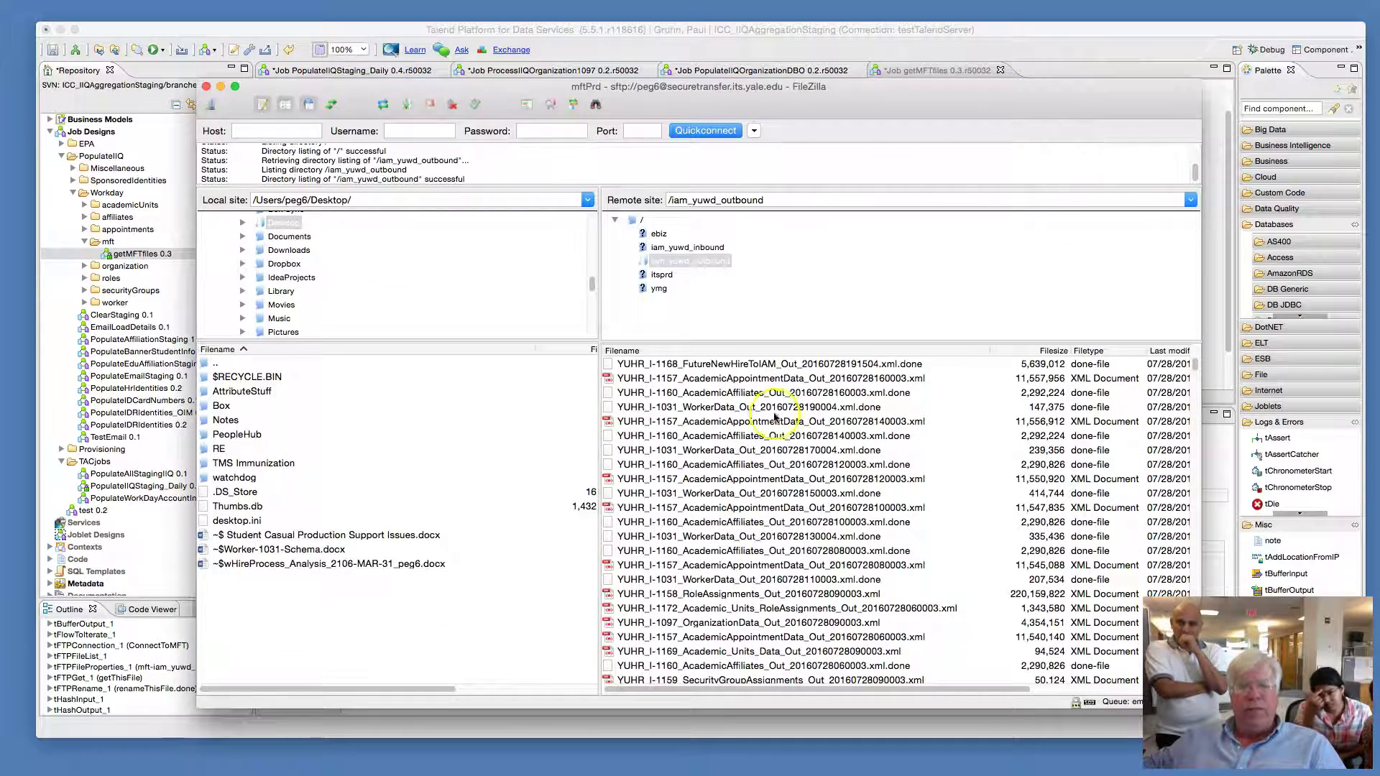
click(647, 435)
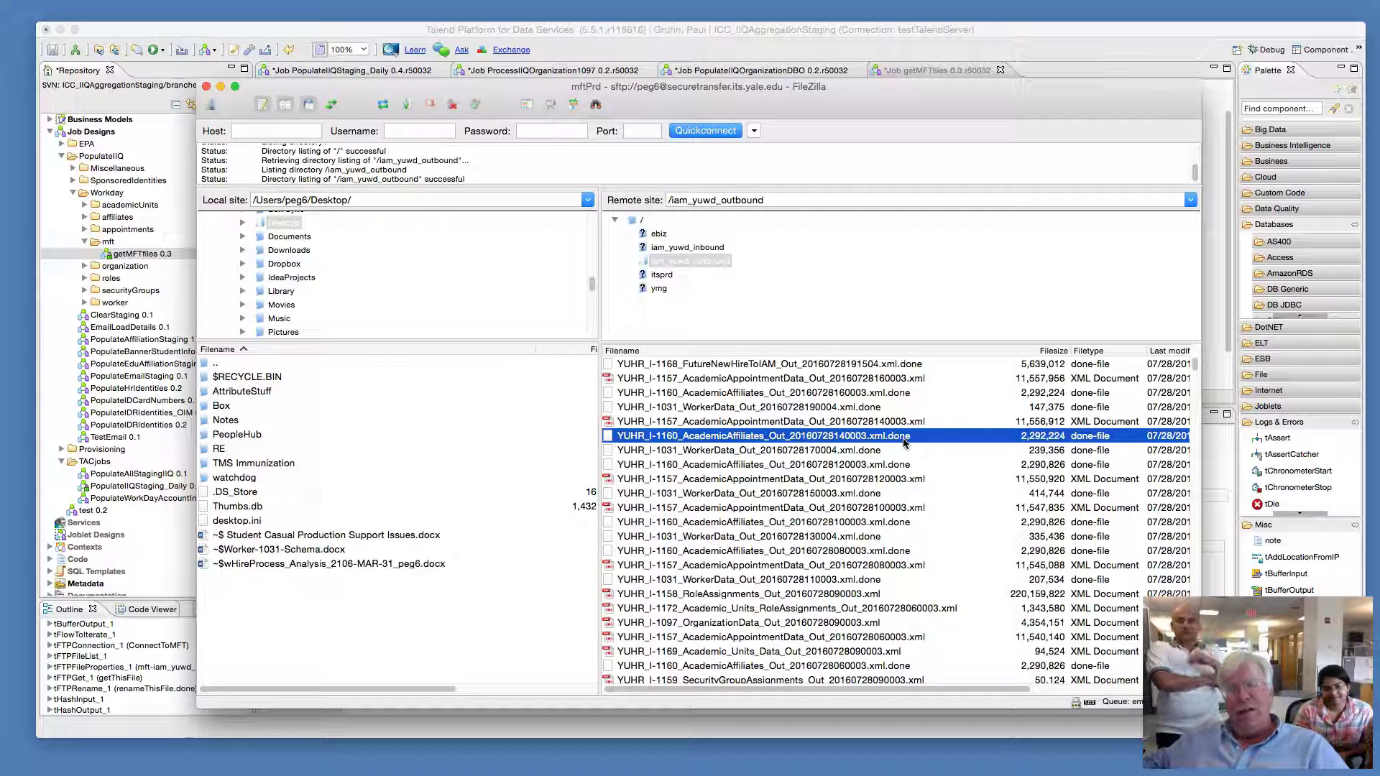
click(880, 423)
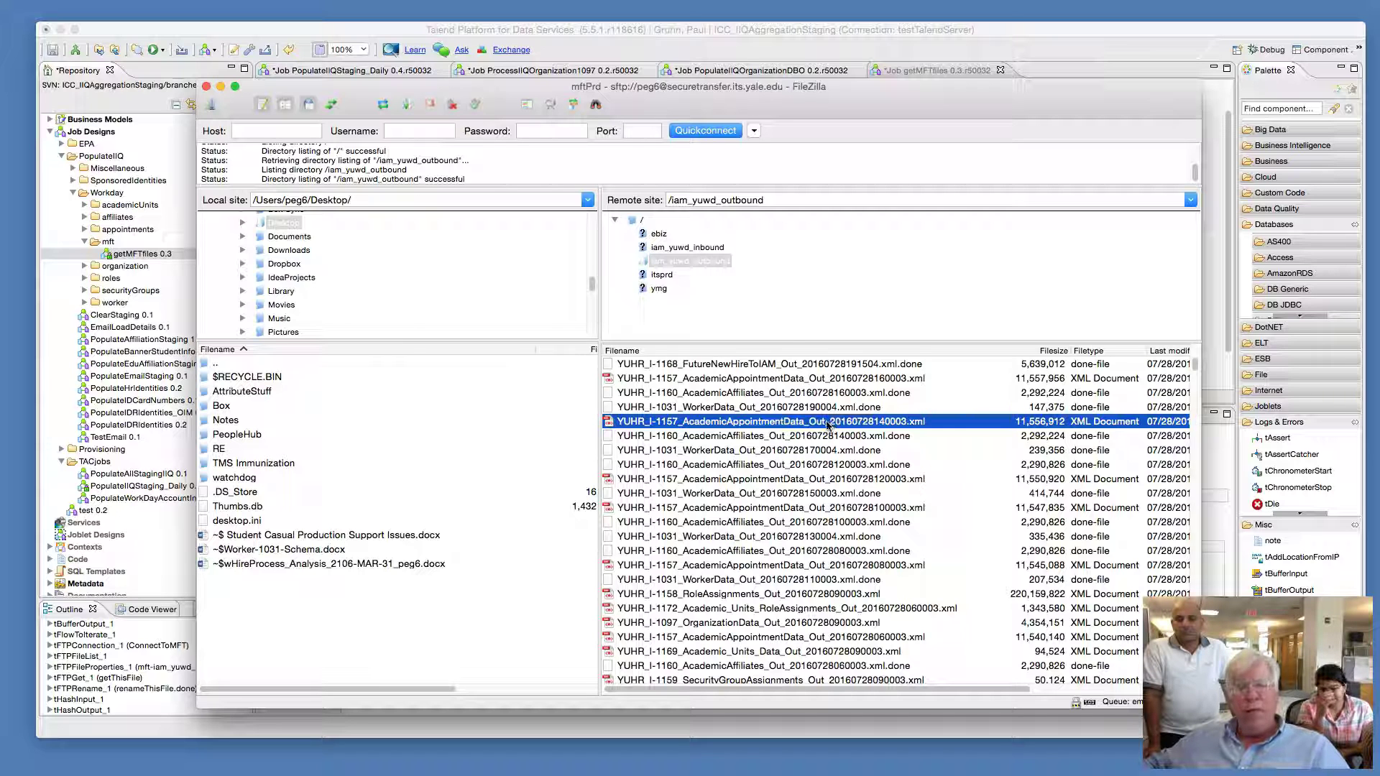
drag(694, 86, 893, 423)
click(1094, 307)
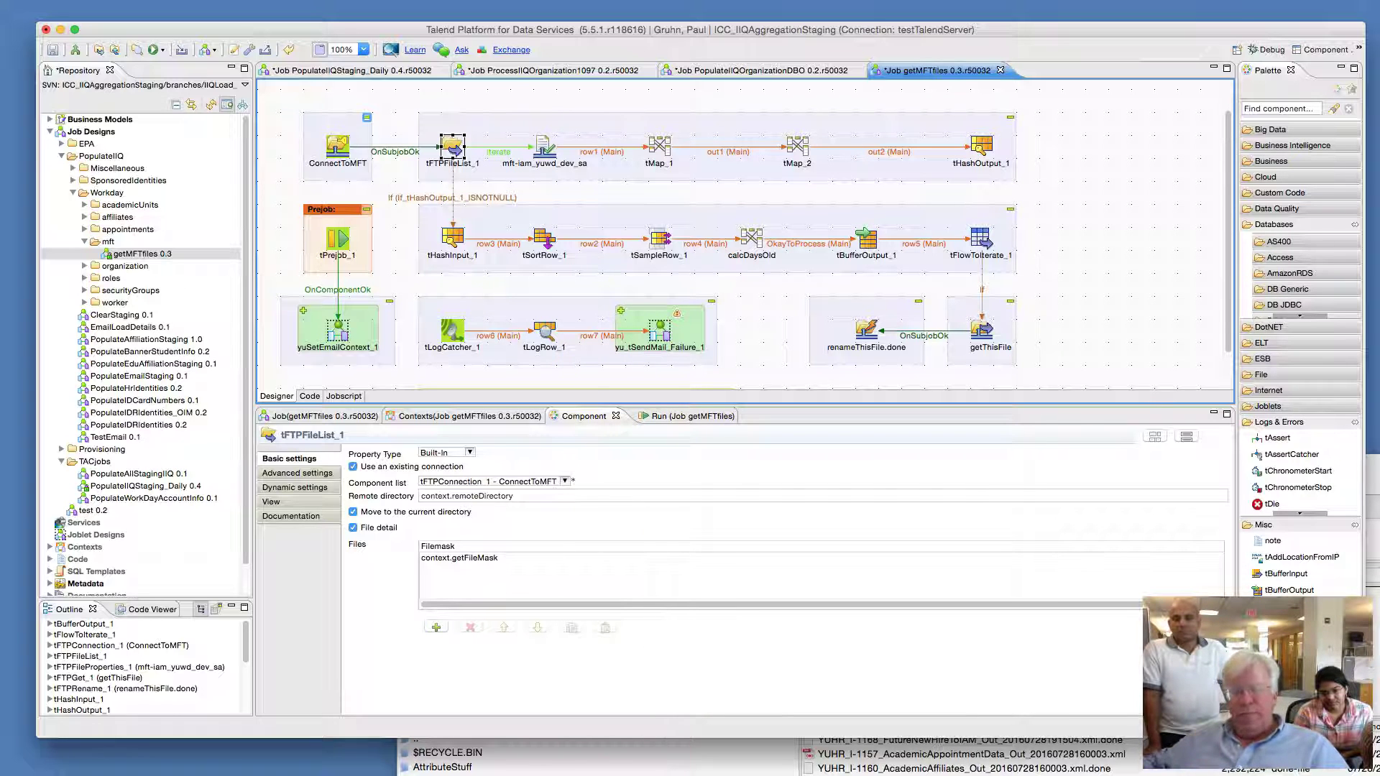
key(super+Tab)
click(925, 463)
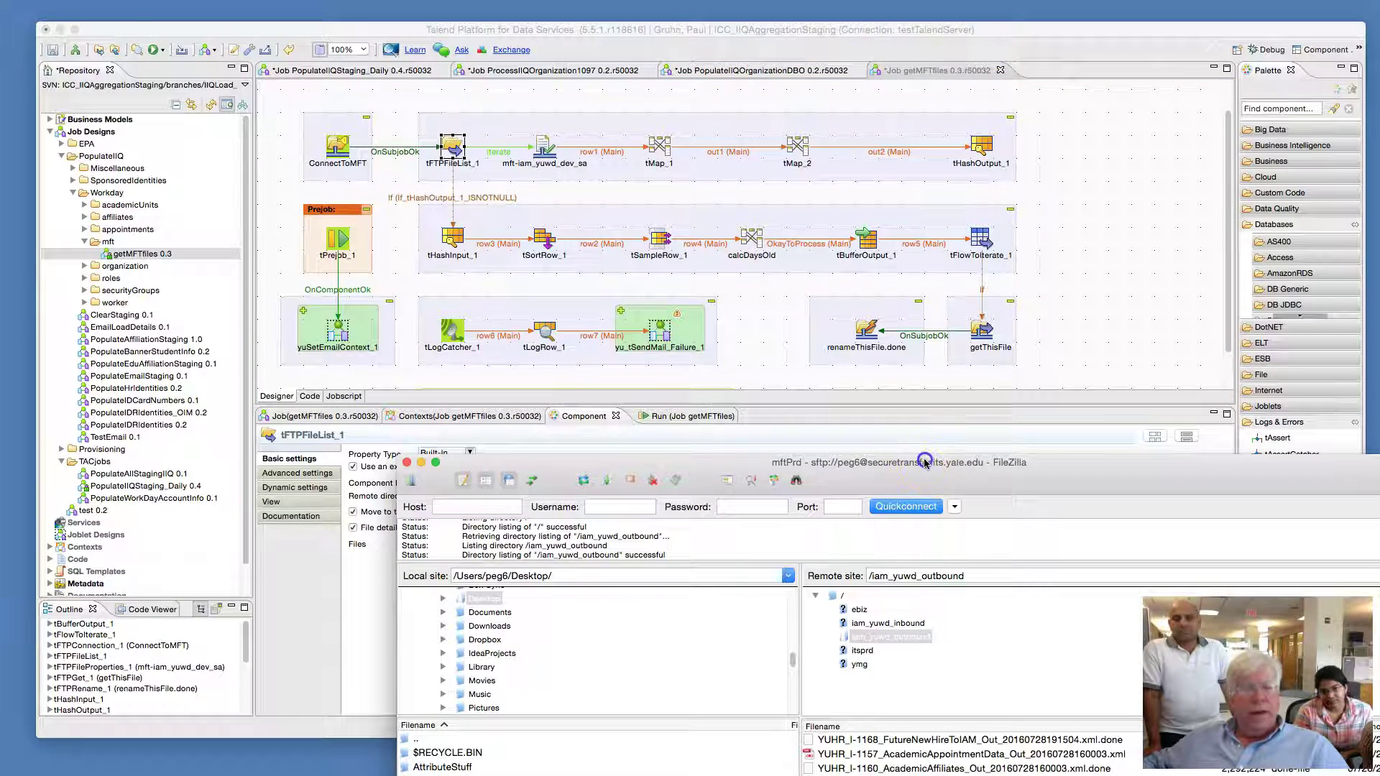
Show the getMFTfiles context values as a table in an enlarged pane and select the maxDays variable
click(468, 416)
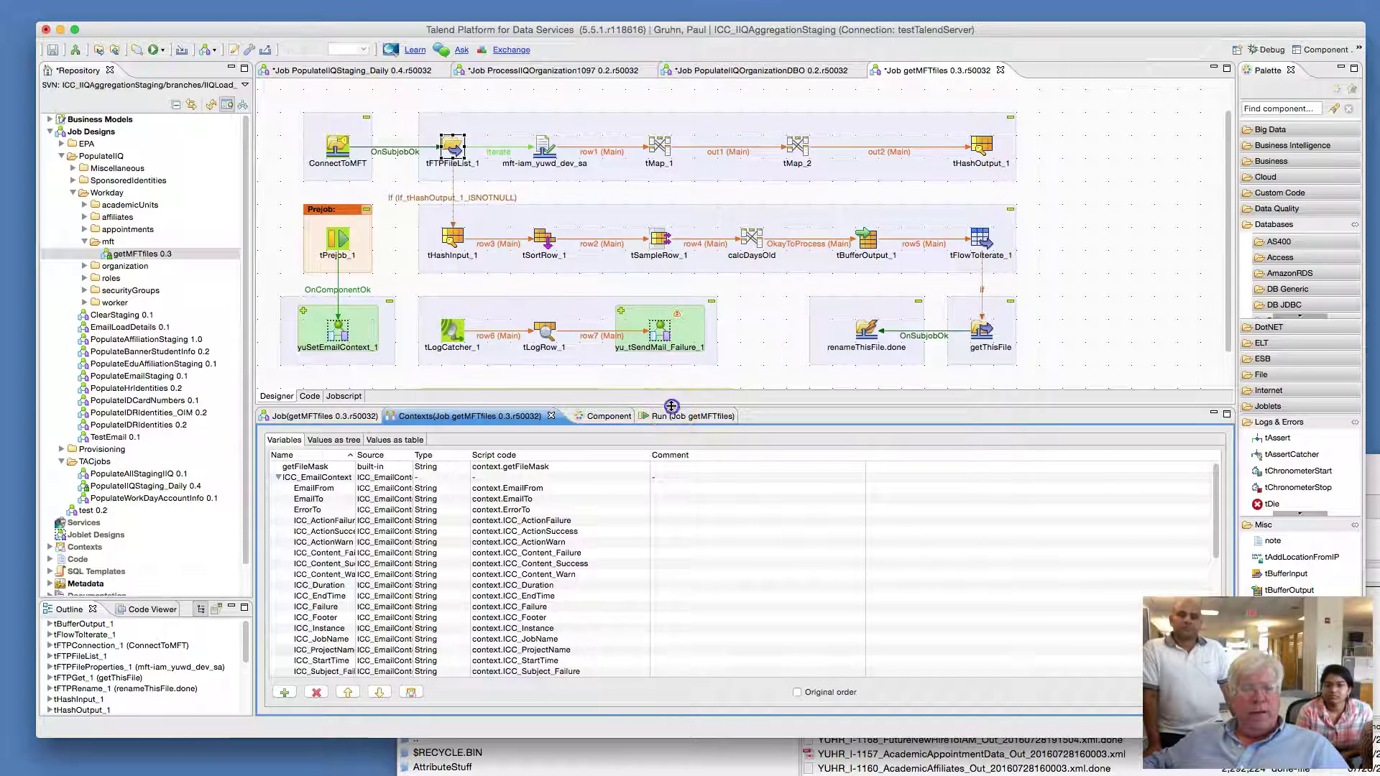
drag(672, 407, 671, 332)
scroll(382, 392, down, 3)
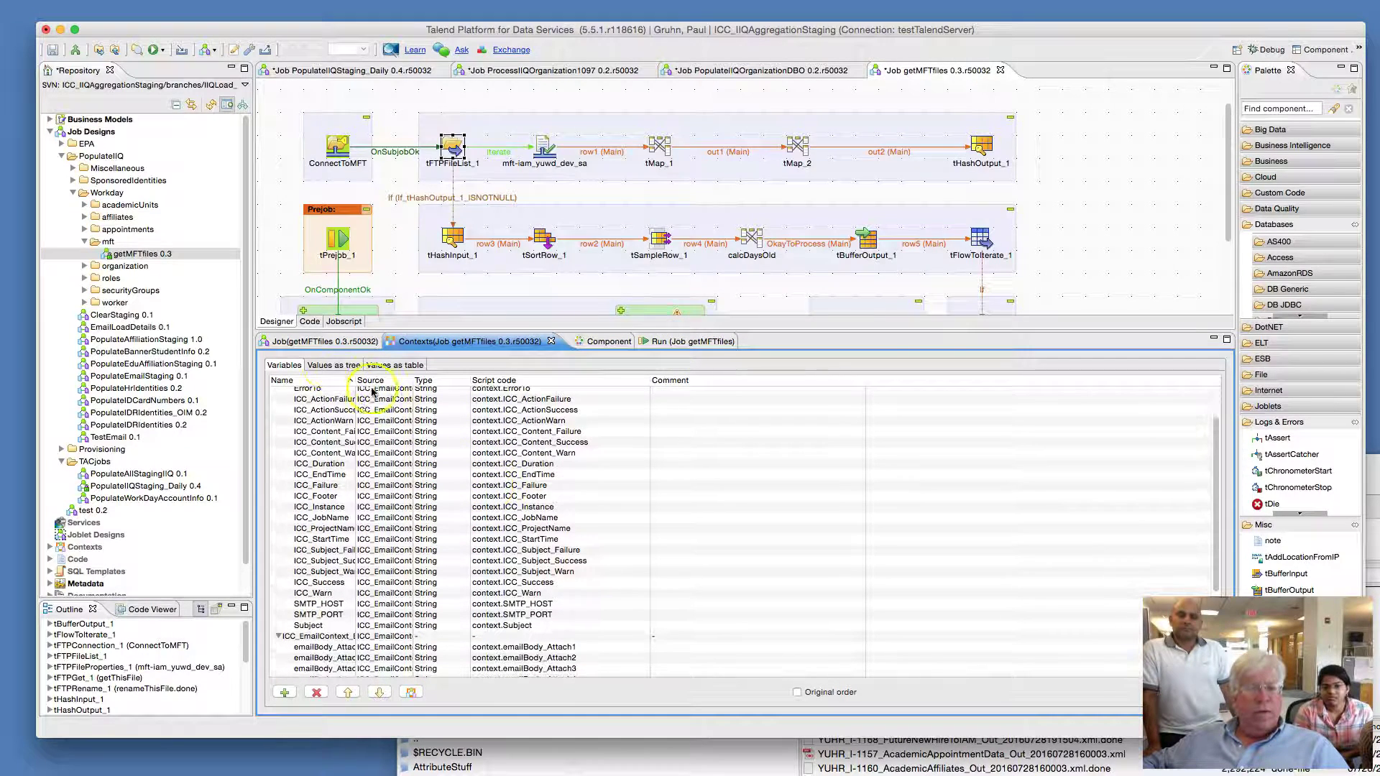
click(393, 365)
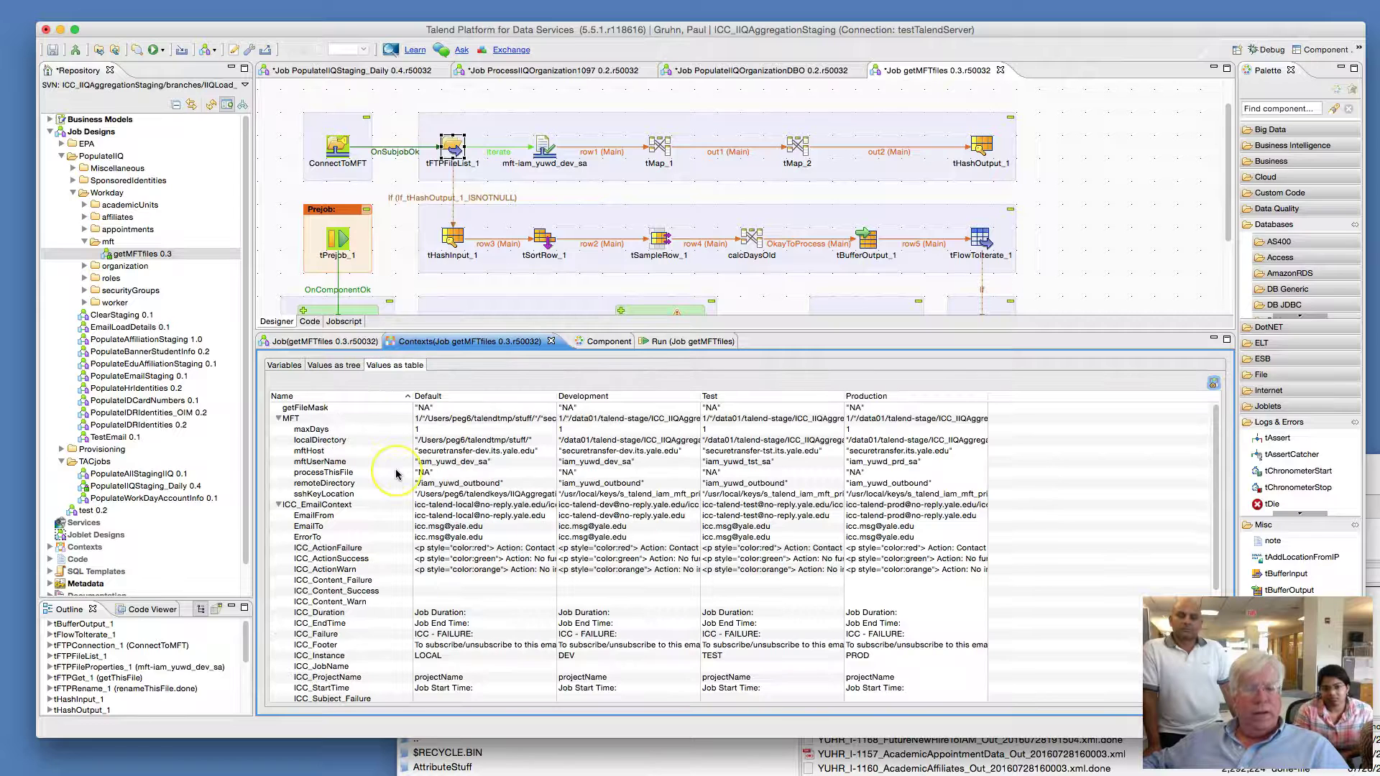
click(338, 431)
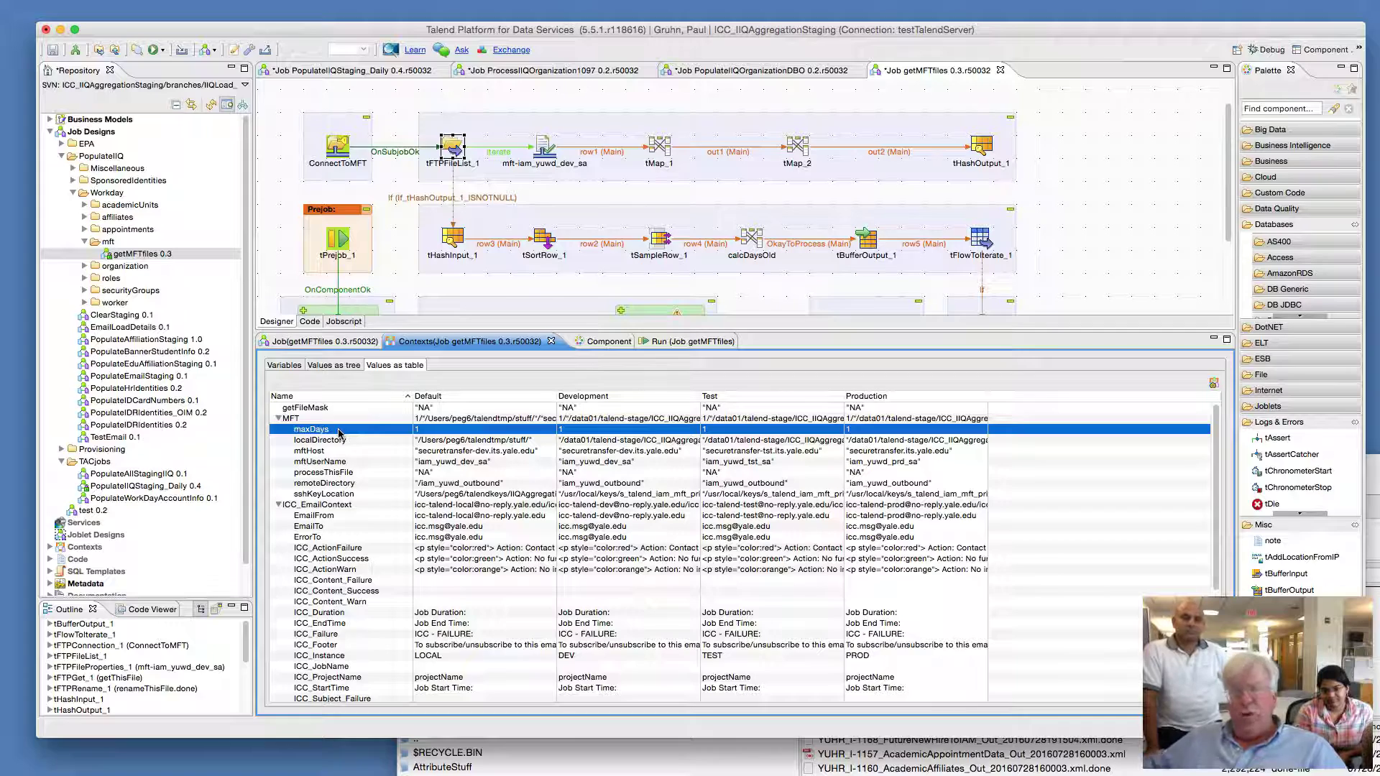
Consult the remote file list in FileZilla and return to the maxDays default value in the Talend context table
key(super+Tab)
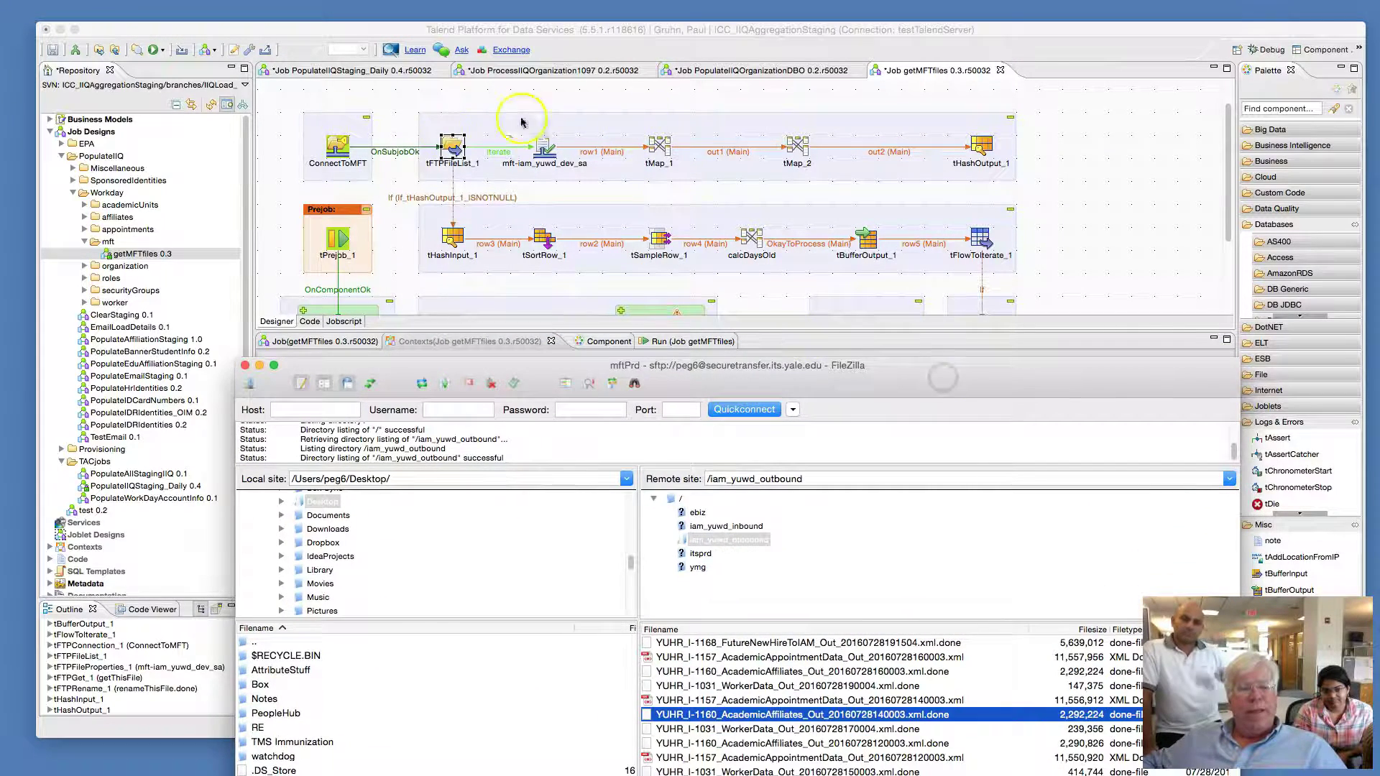
click(453, 147)
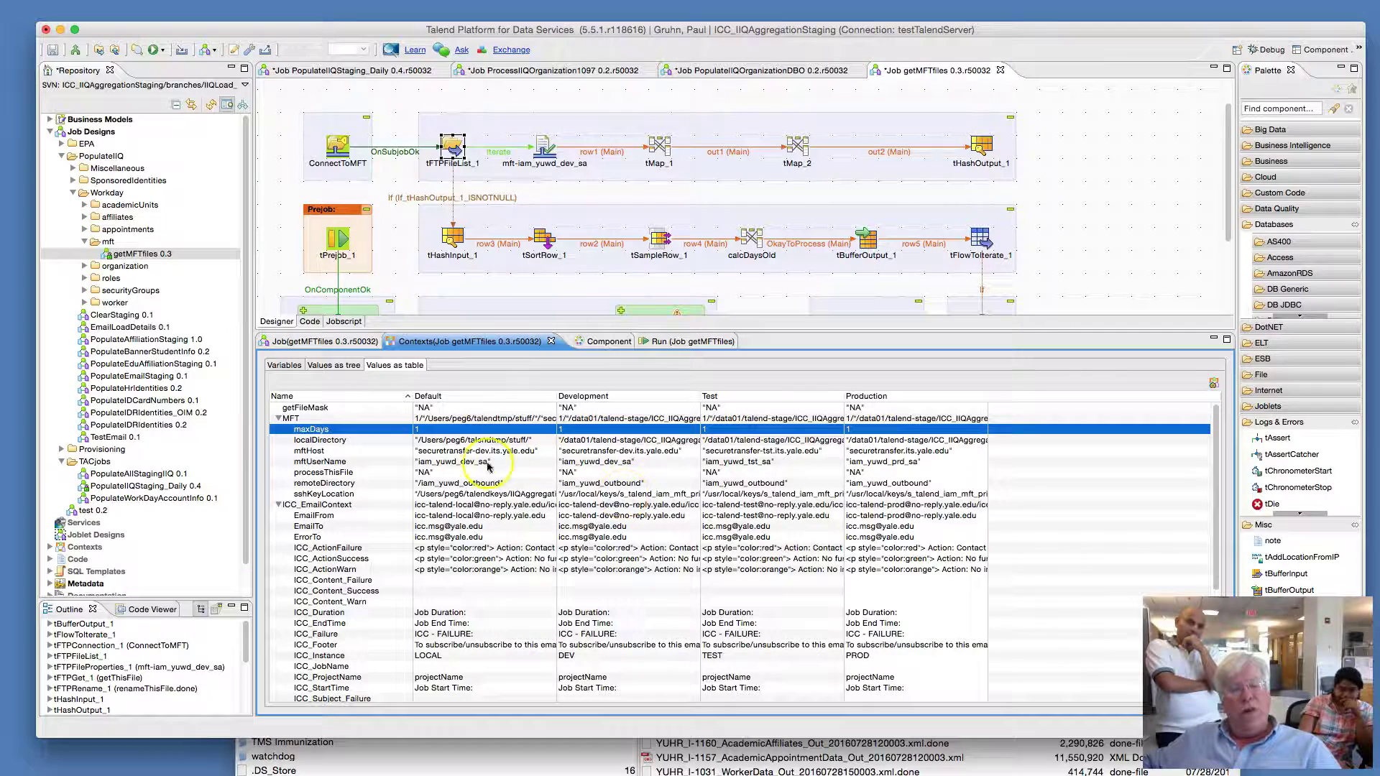
click(435, 431)
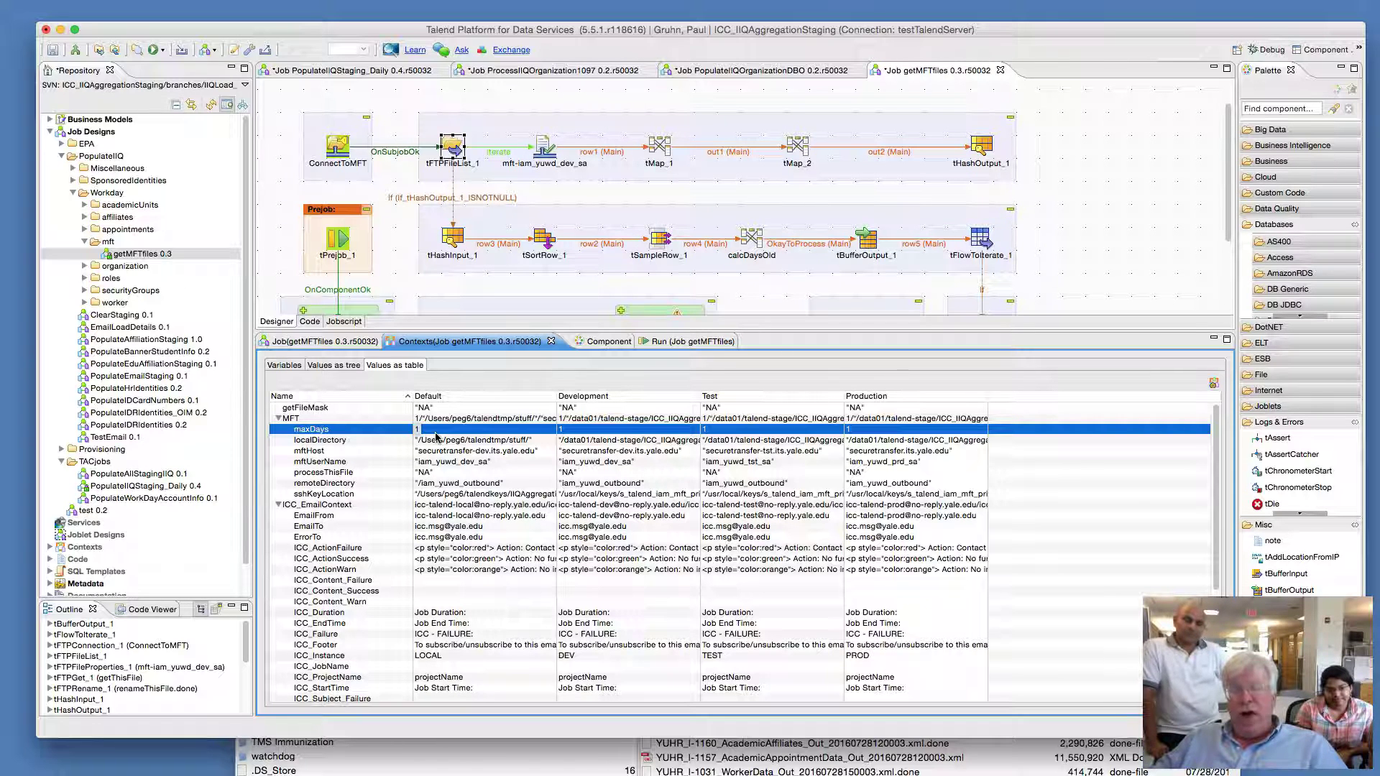
In FileZilla, examine the date stamps in the I-1157 AcademicAppointmentData file names, without renaming any file, and move the window aside
click(848, 751)
drag(854, 372, 803, 231)
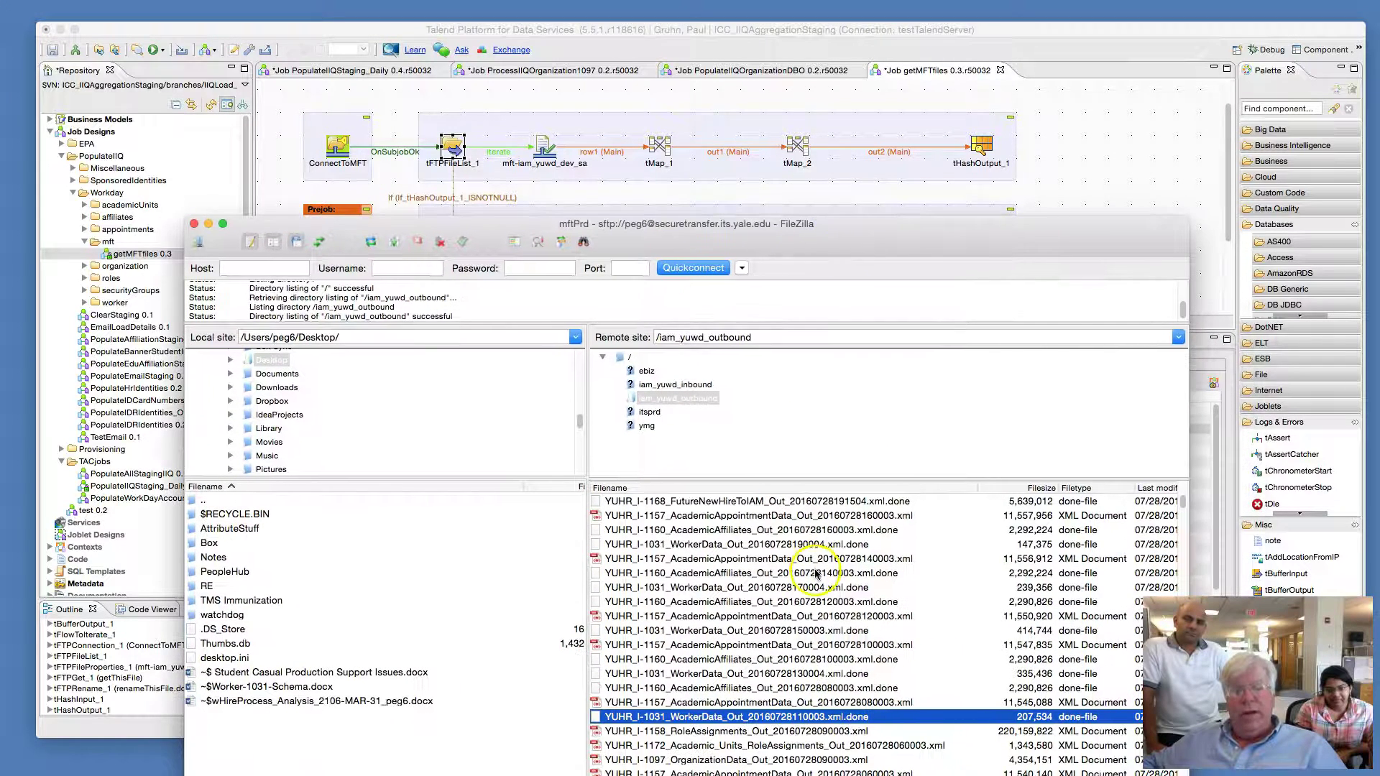
click(830, 516)
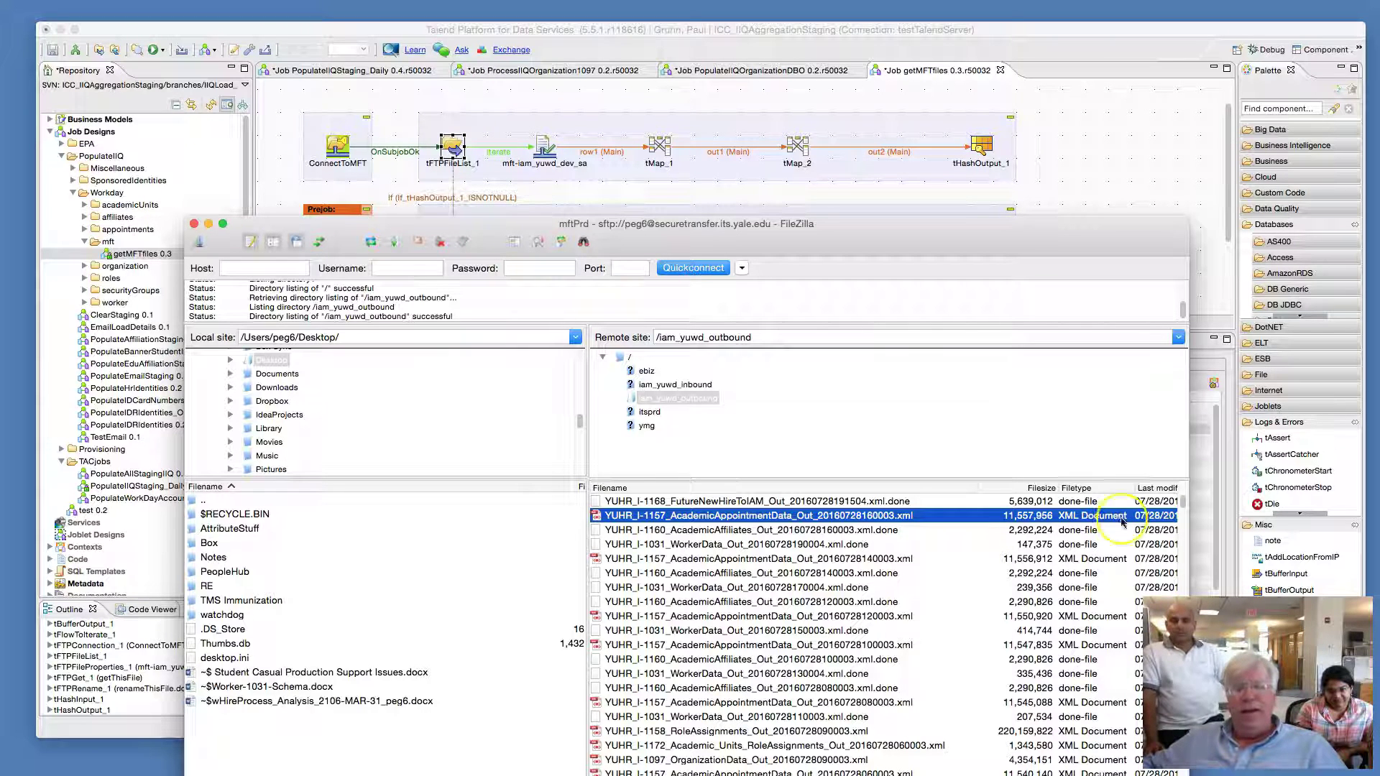
click(859, 517)
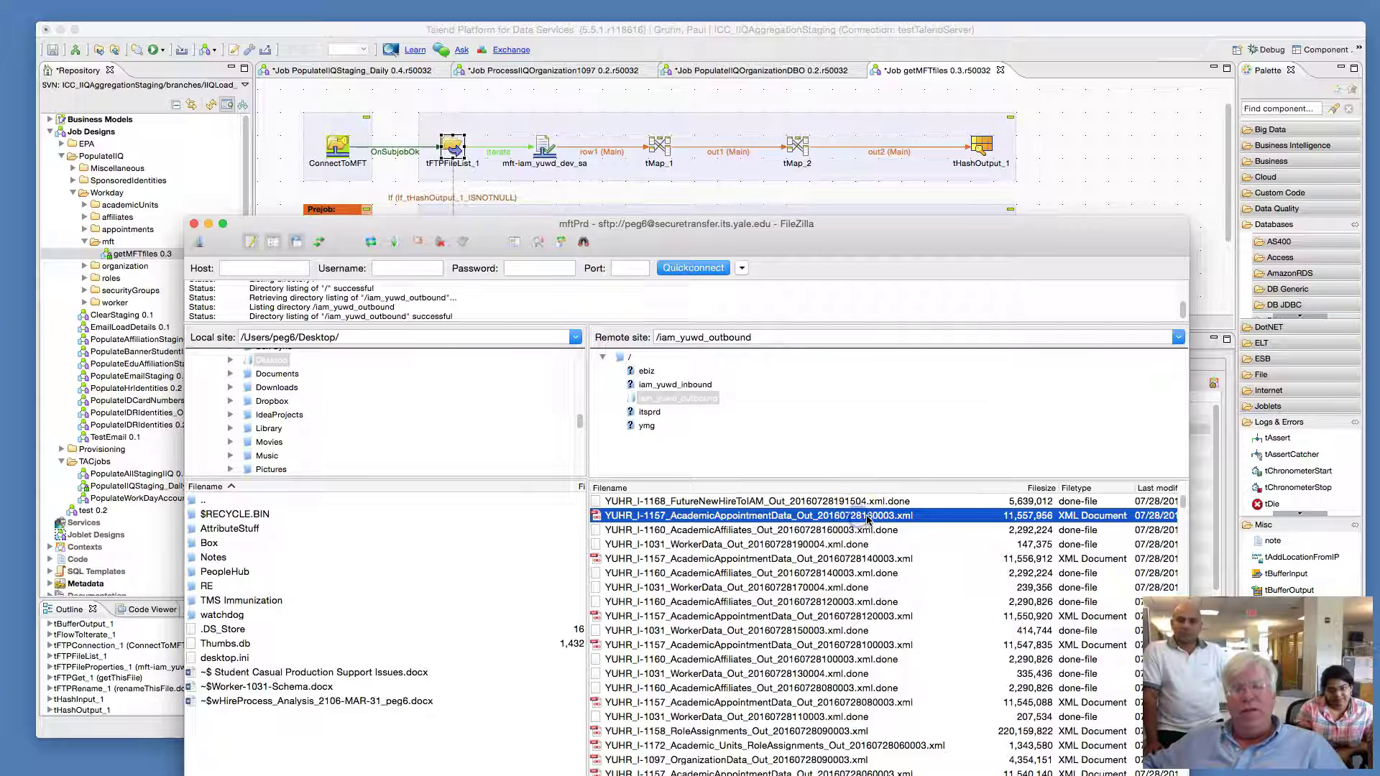
drag(871, 514, 837, 514)
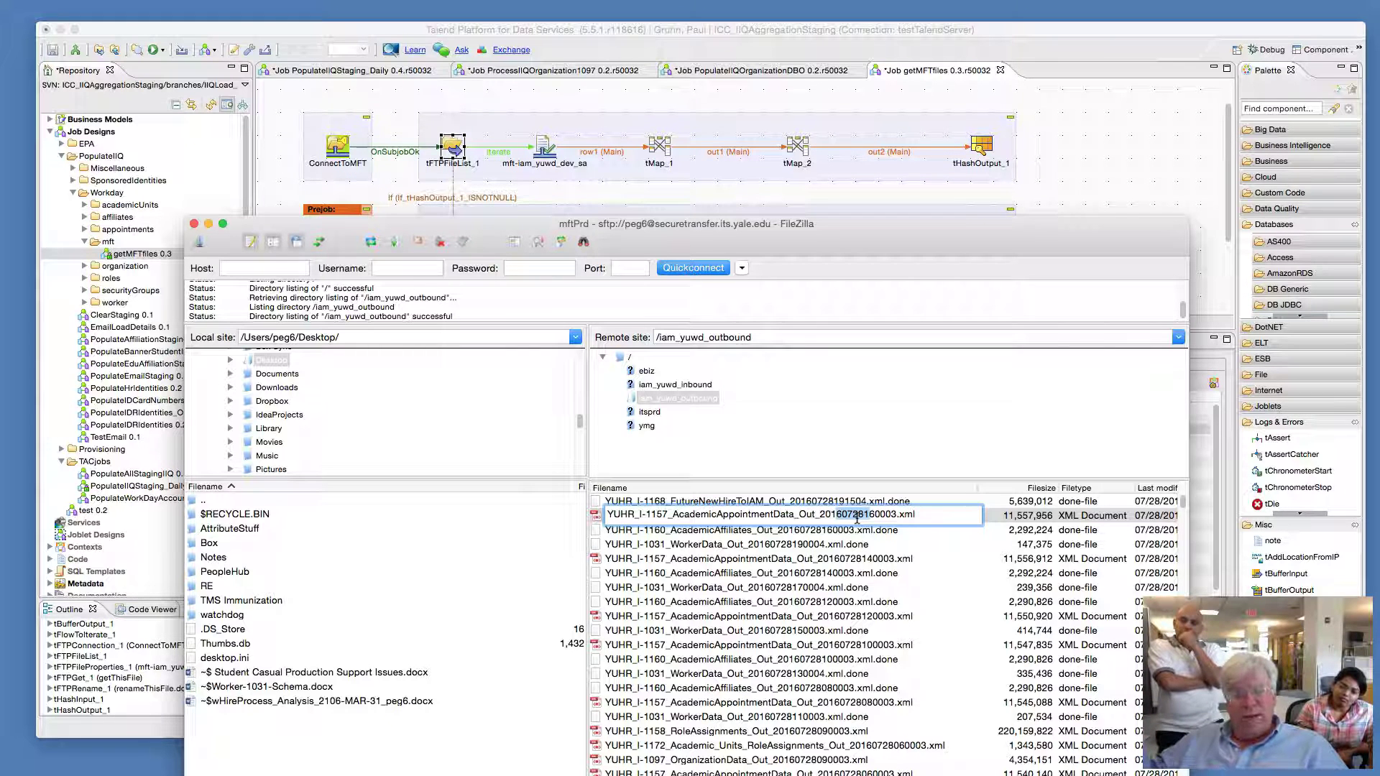
click(834, 558)
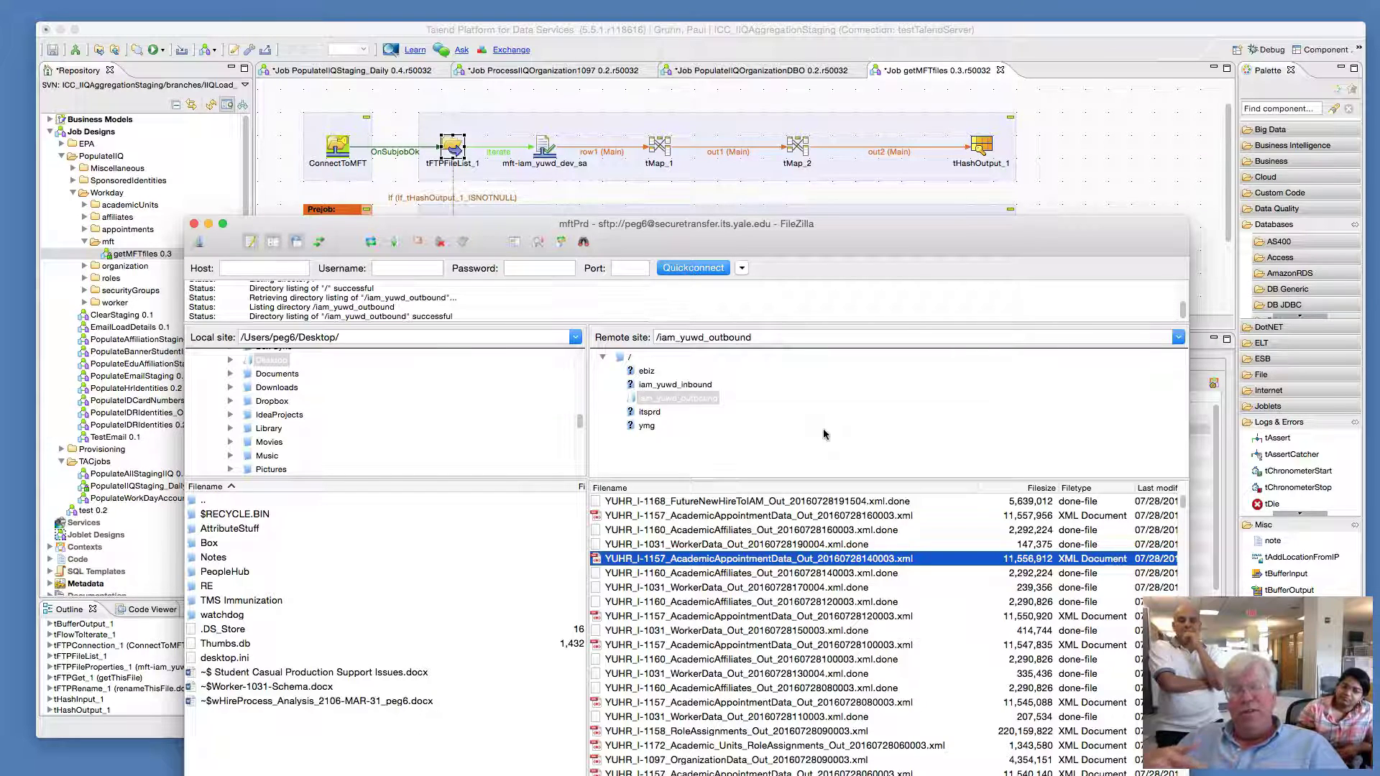
click(935, 192)
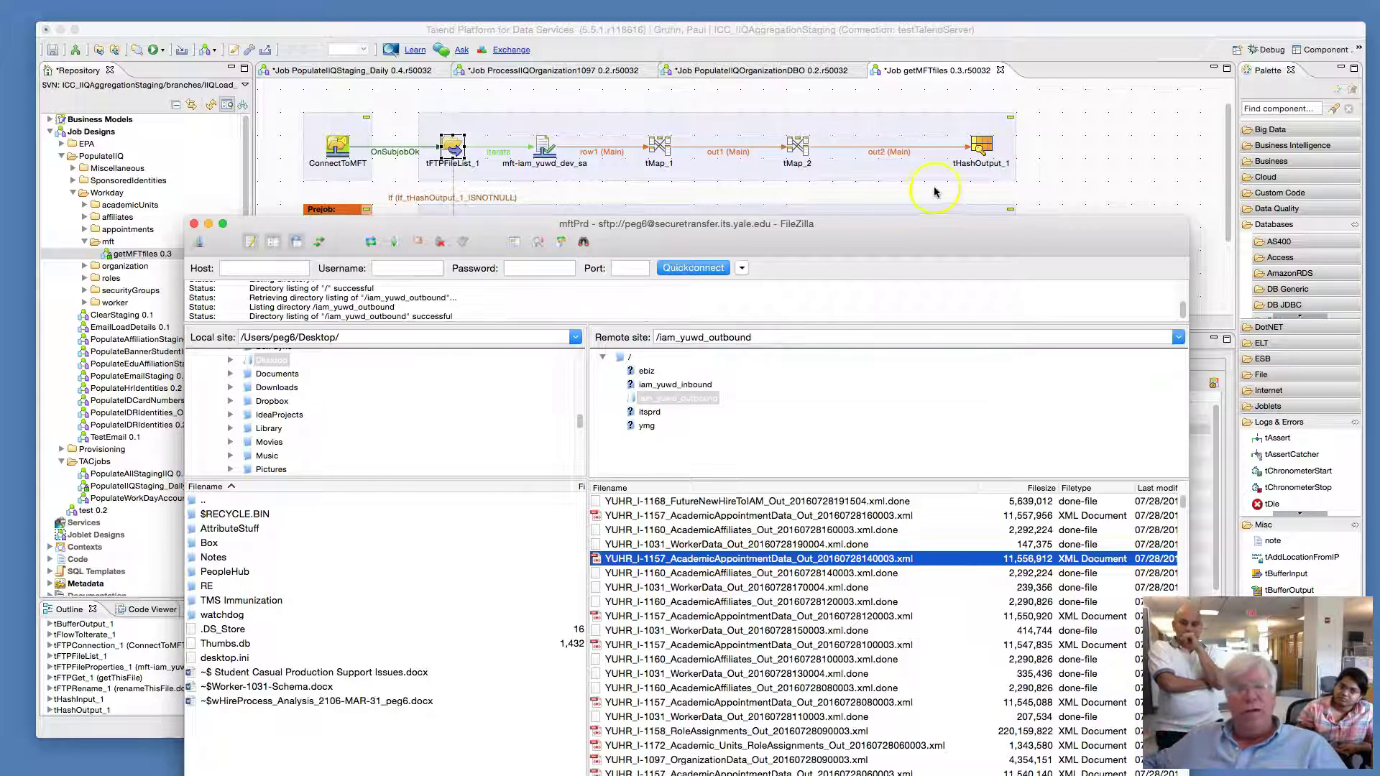
drag(894, 221, 992, 525)
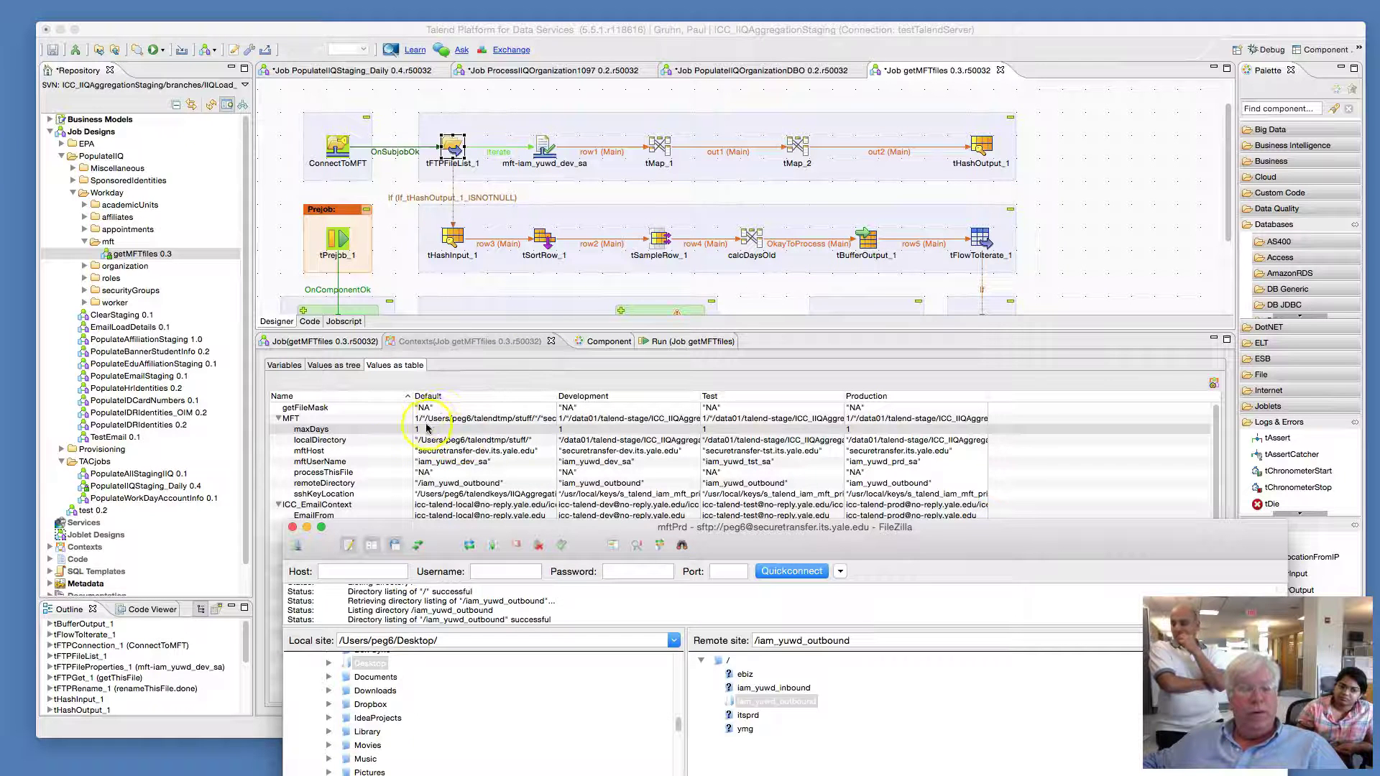
Trace the Talend job flow through tSortRow_1, calcDaysOld, getThisFile and renameThisFile.done
click(337, 149)
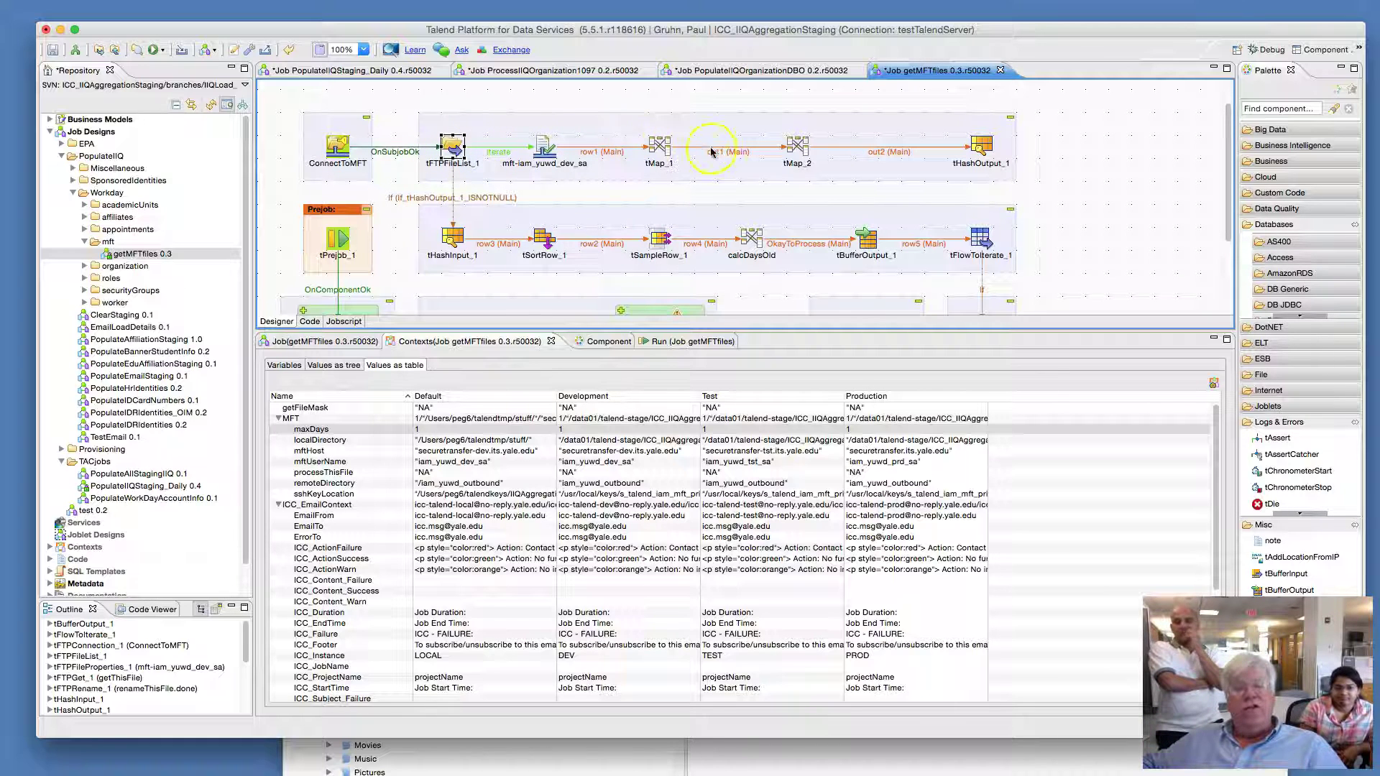
click(542, 247)
click(755, 241)
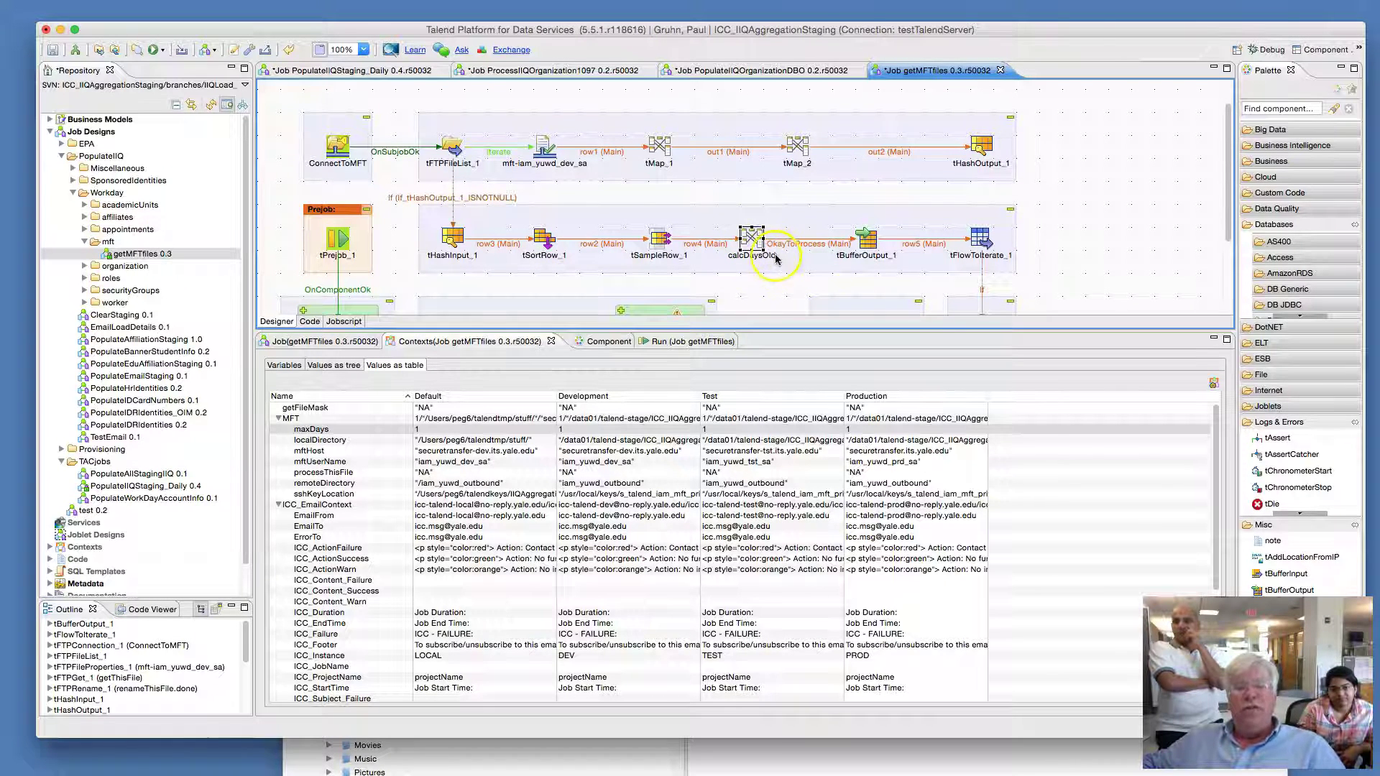
scroll(834, 259, down, 3)
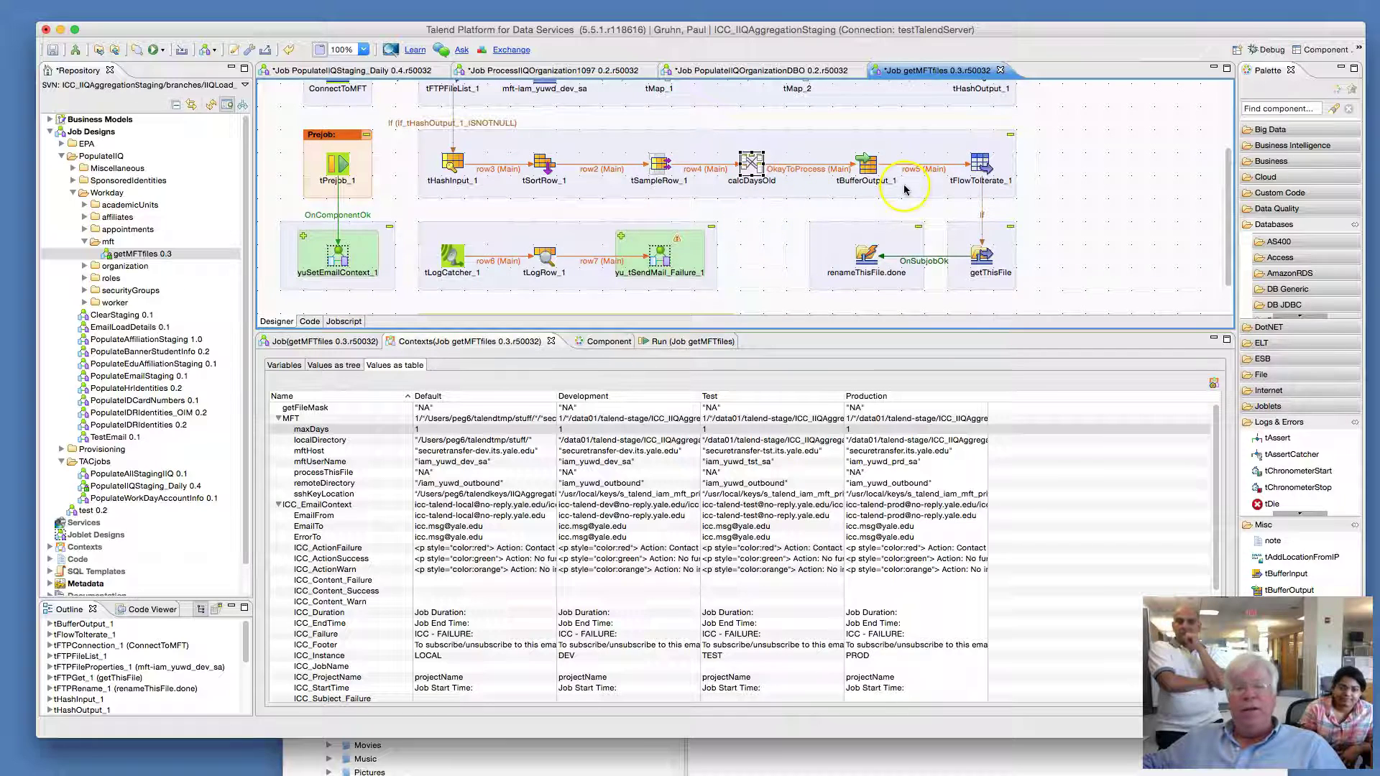
click(983, 259)
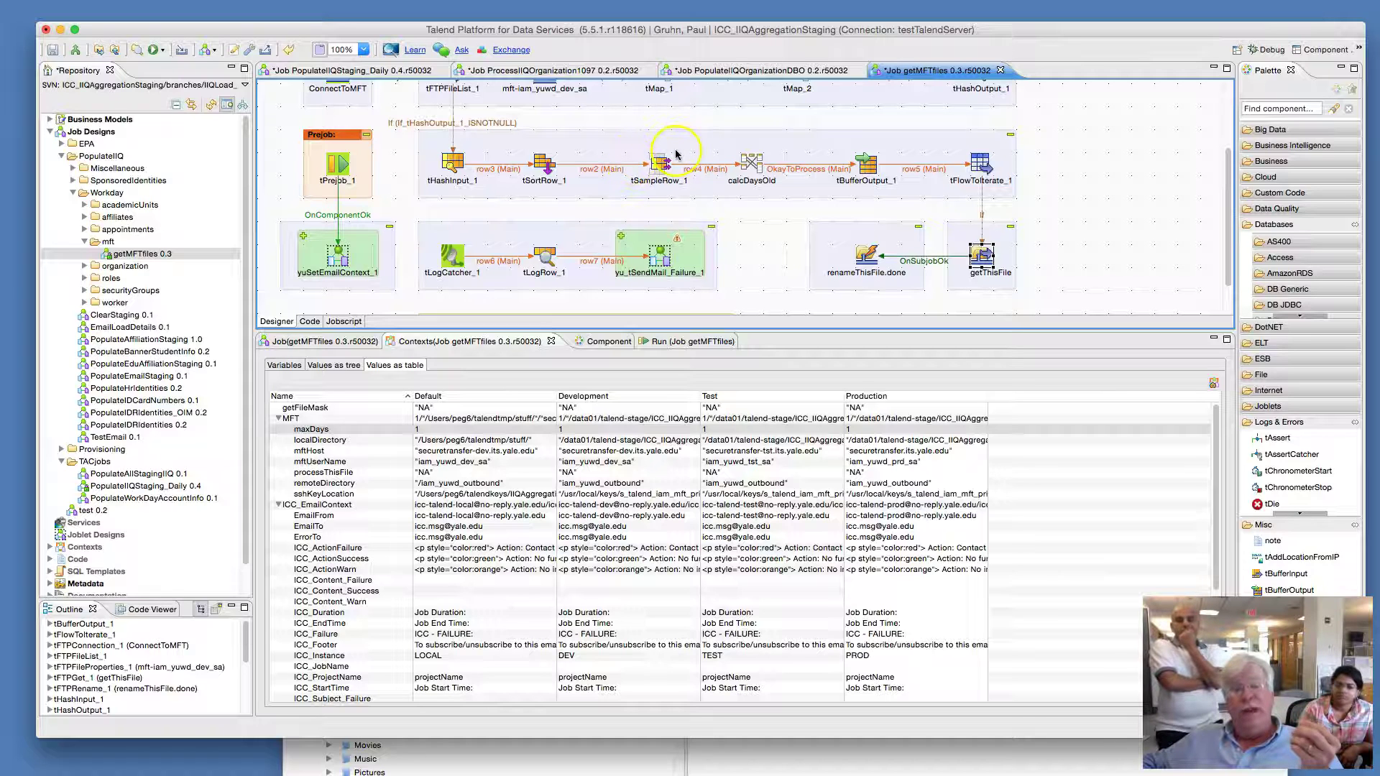
click(752, 167)
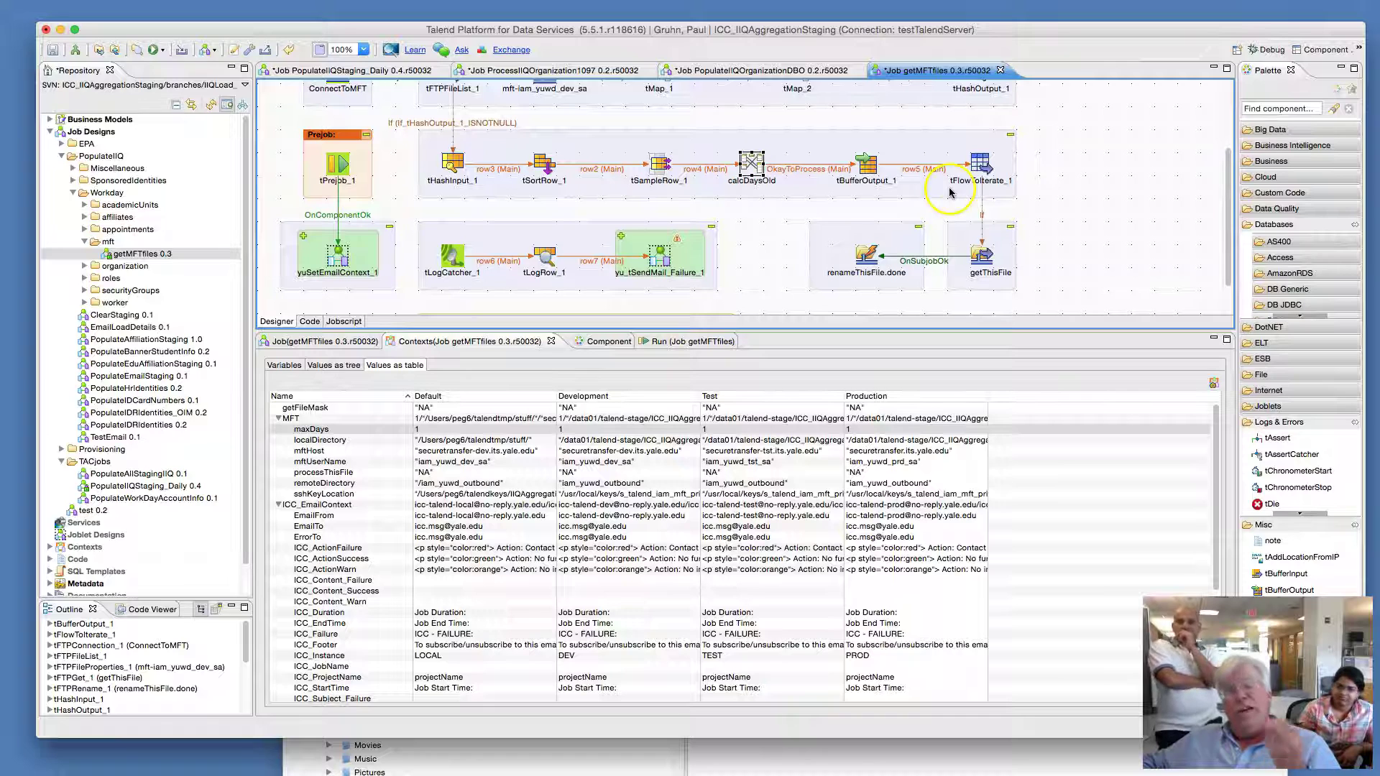
click(982, 262)
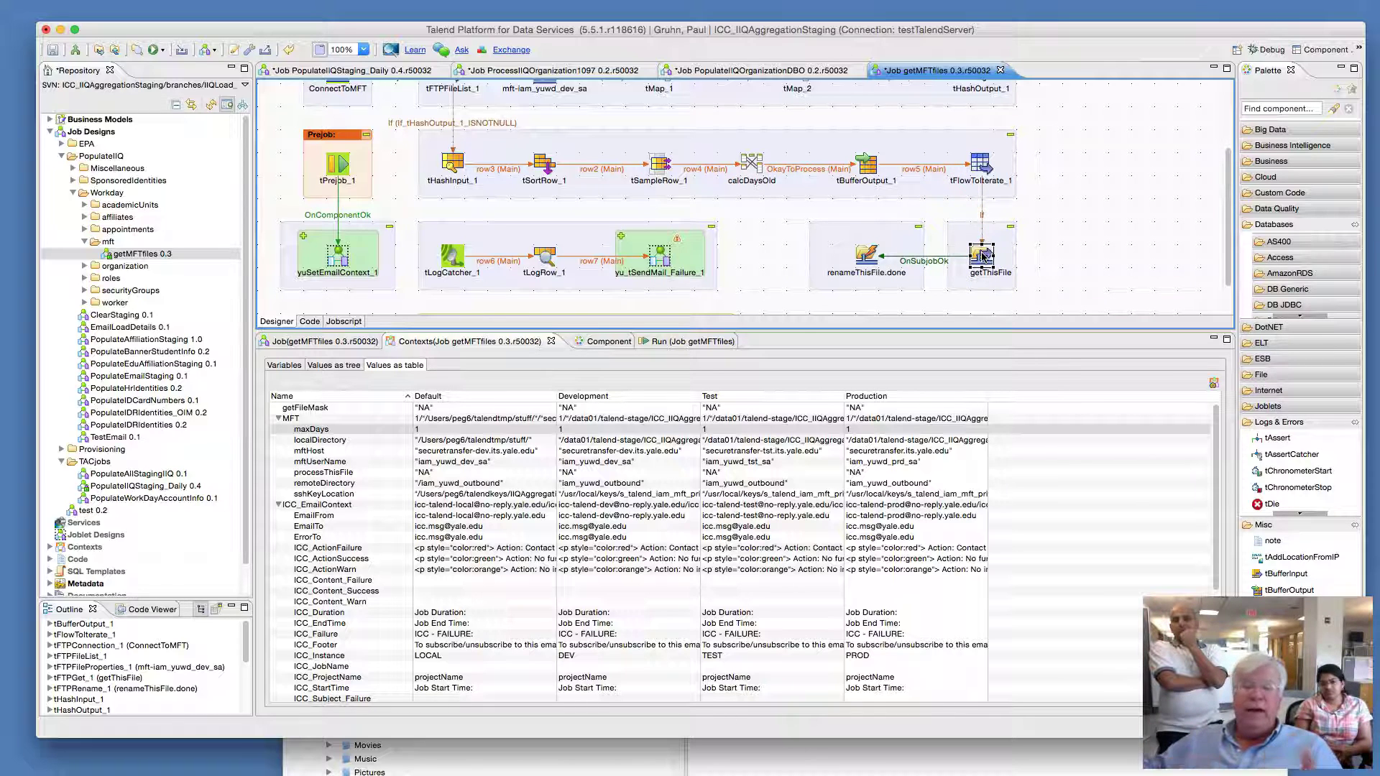
click(871, 262)
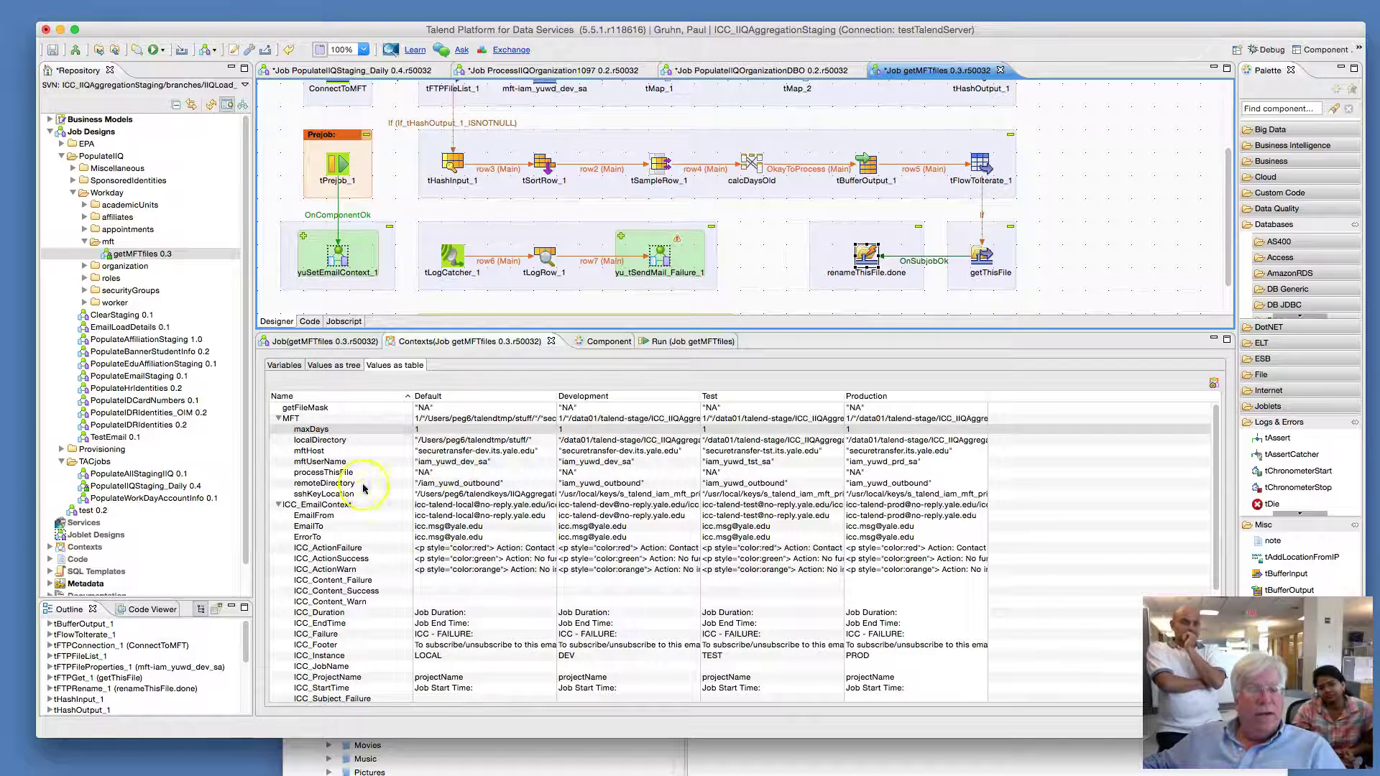
Examine the maxDays and processThisFile variables across the environments in the context table
click(321, 429)
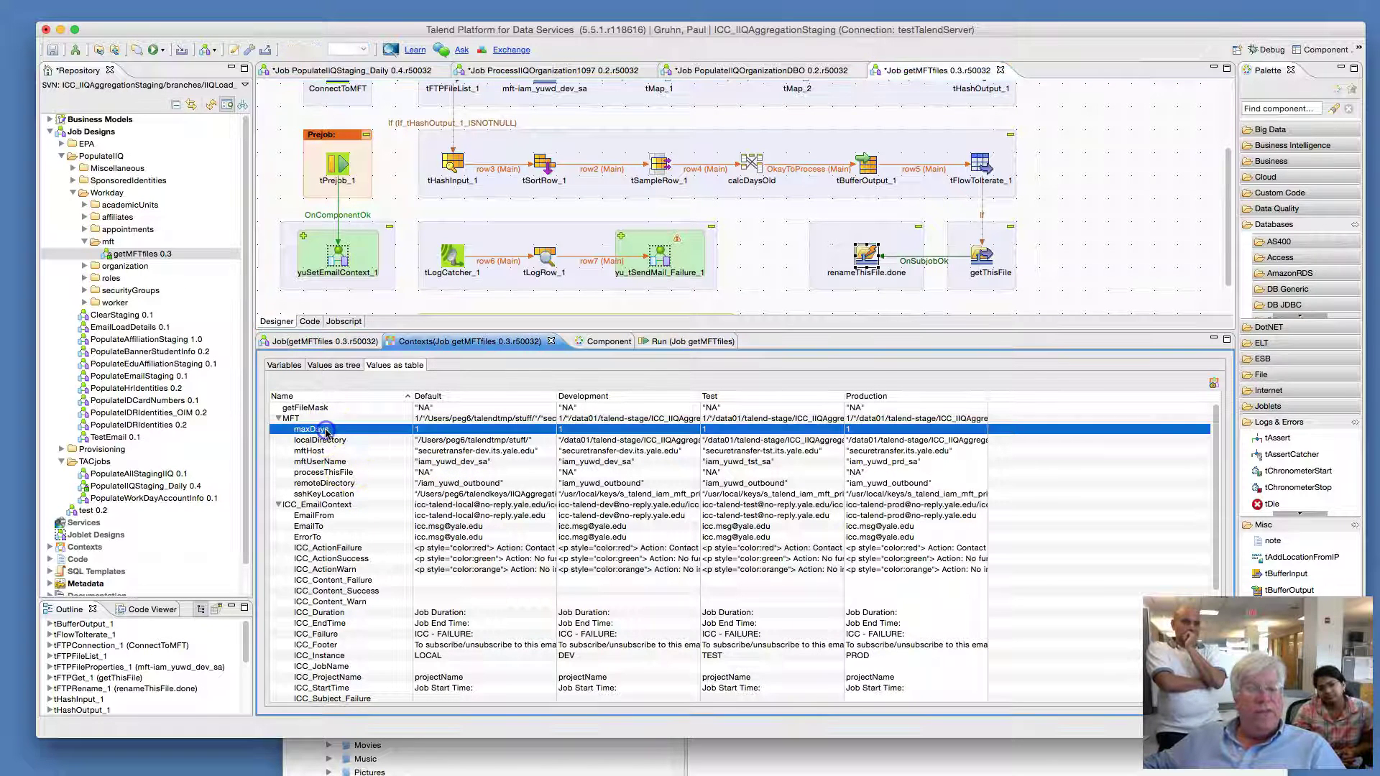
click(325, 472)
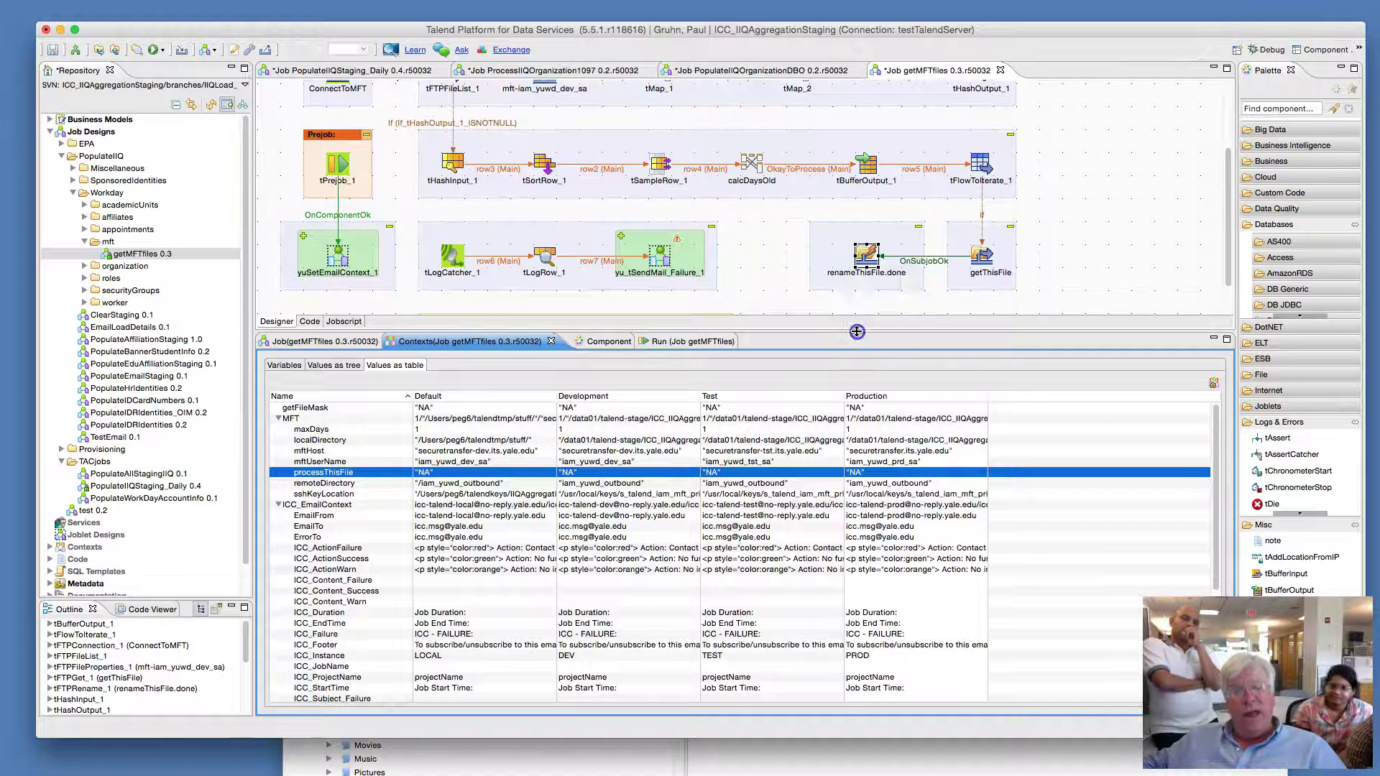
Enlarge the getMFTfiles job canvas and read the Version 2 and Version 3 change note without editing it
drag(857, 330, 856, 384)
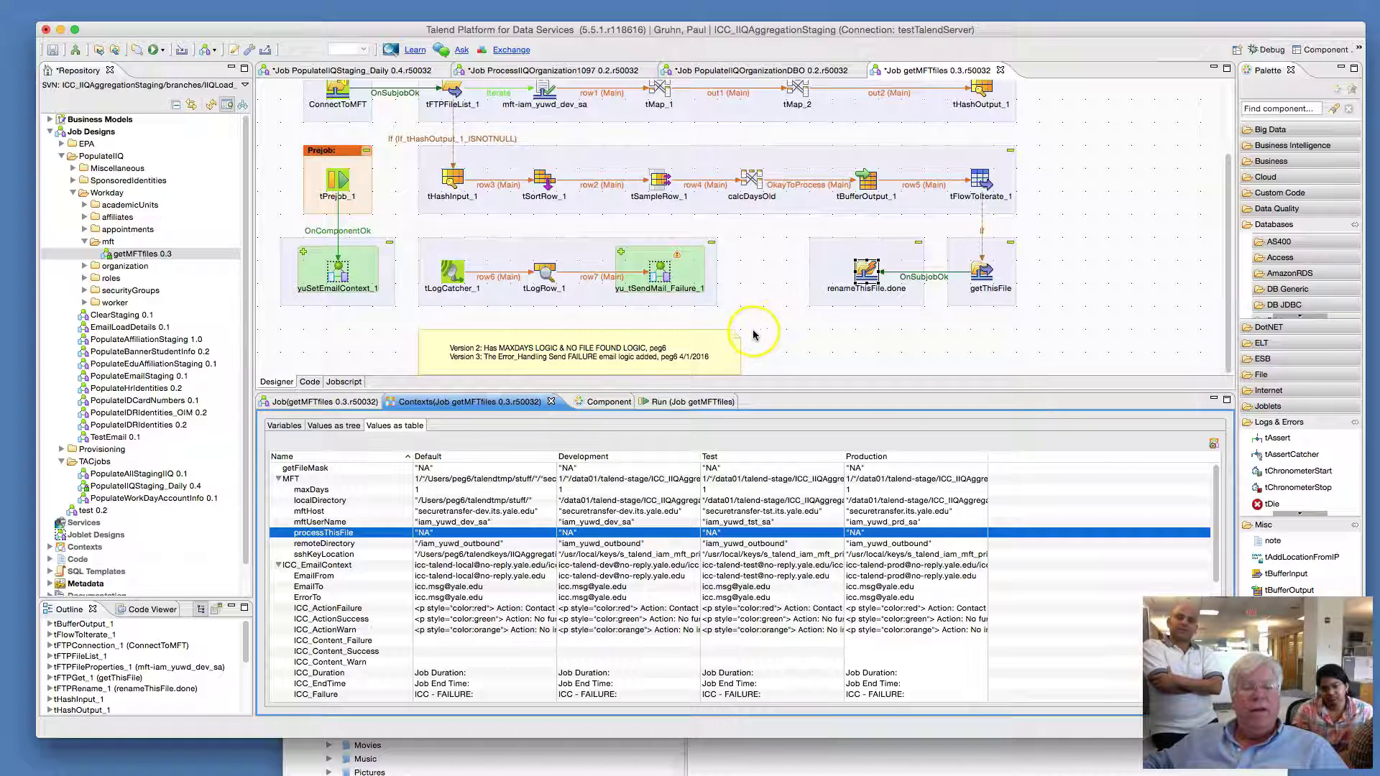
click(532, 352)
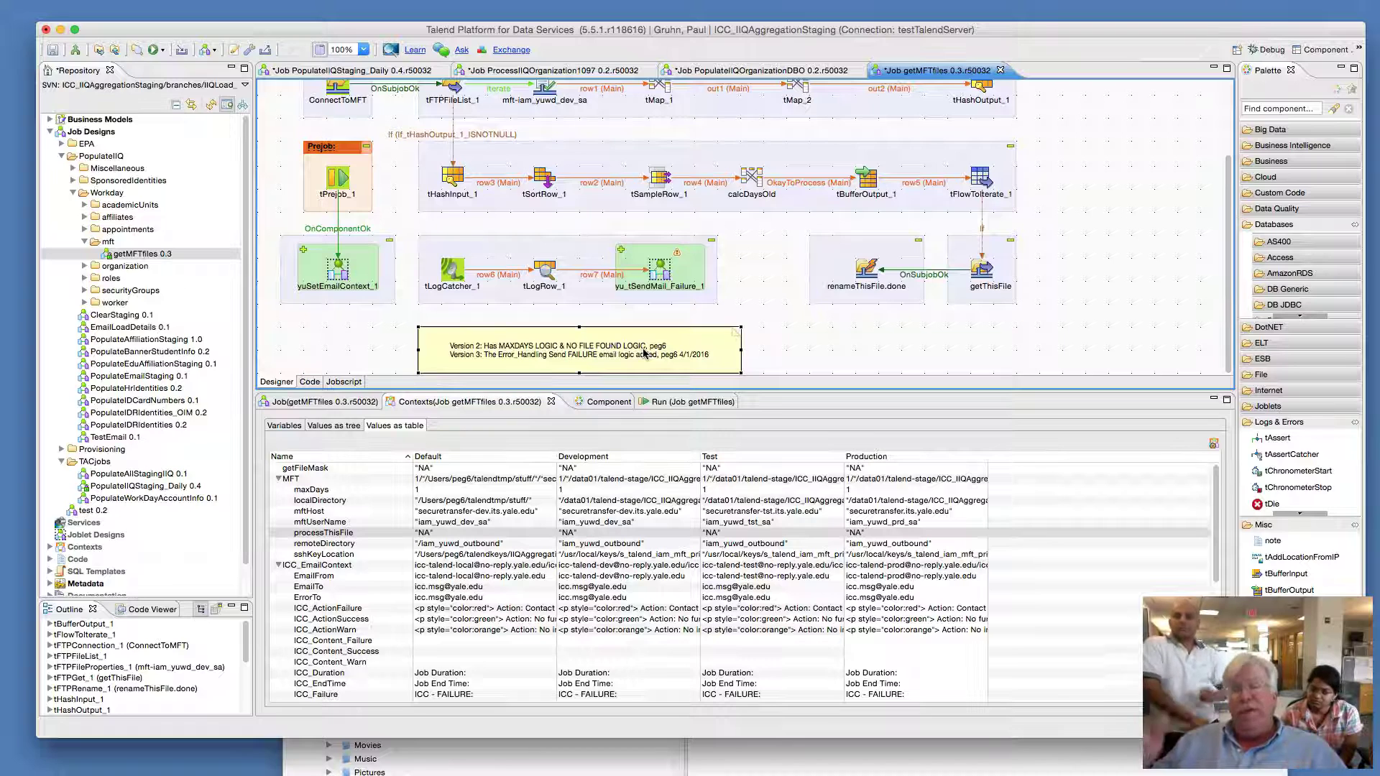
double_click(548, 357)
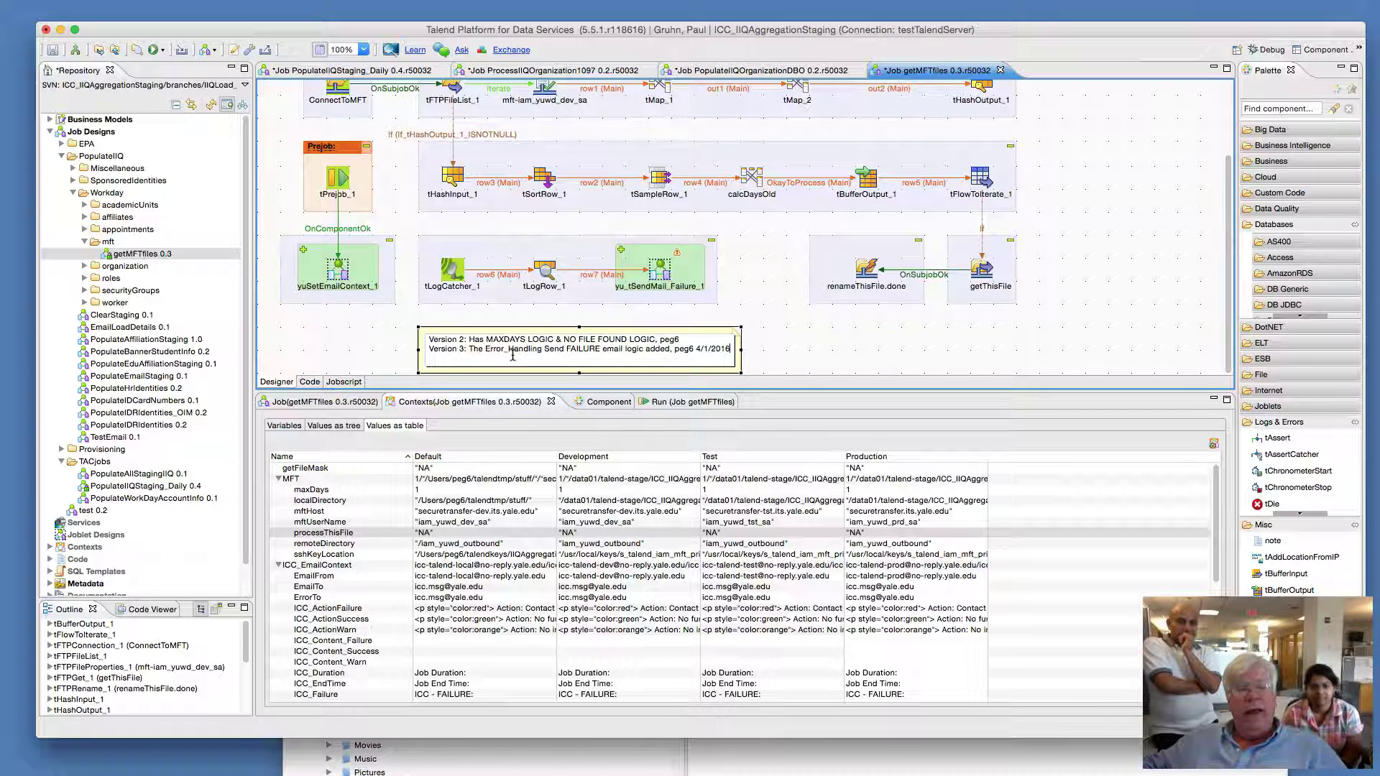
click(793, 363)
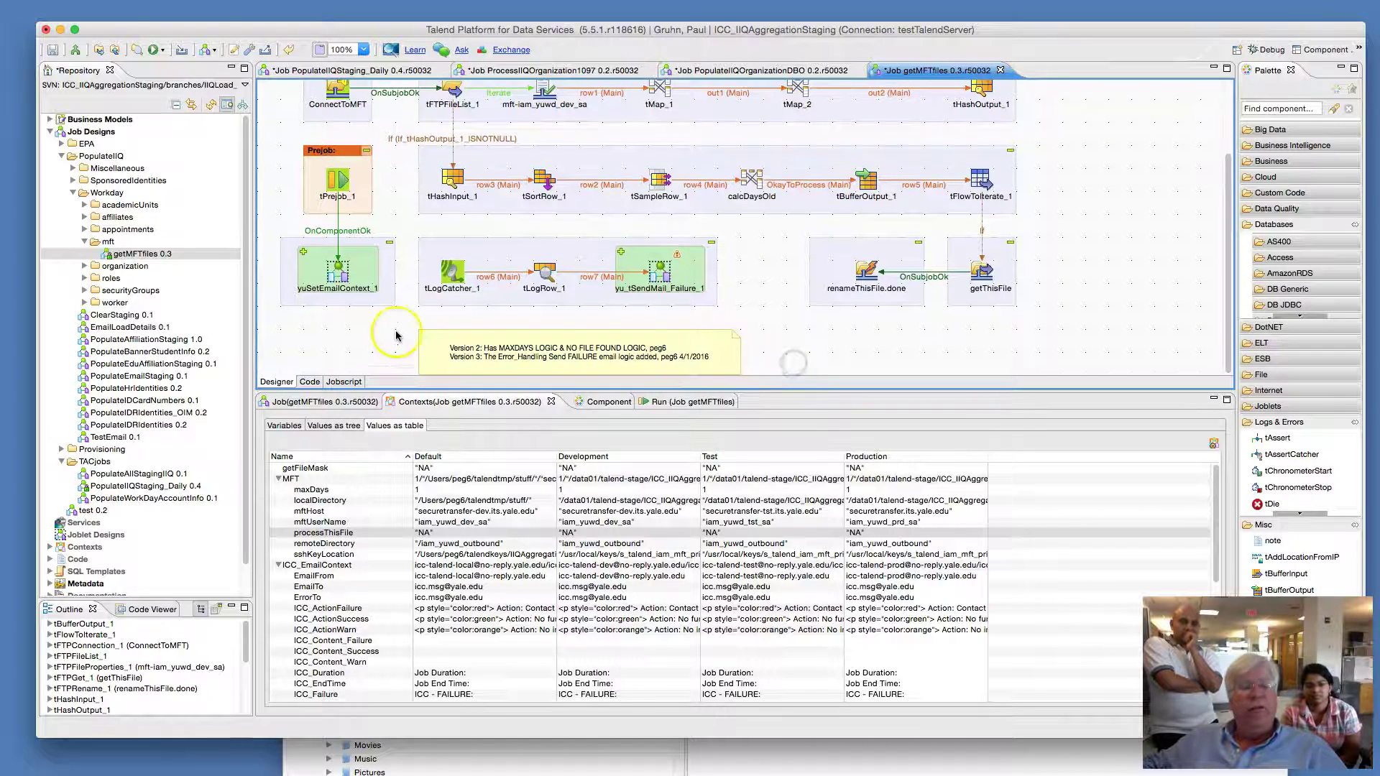
Examine the tPrejob_1 to yuSetEmailContext_1 subjob and the tLogCatcher_1 to yu_tSendMail_Failure_1 error-handling subjob
scroll(345, 316, up, 1)
drag(280, 172, 390, 354)
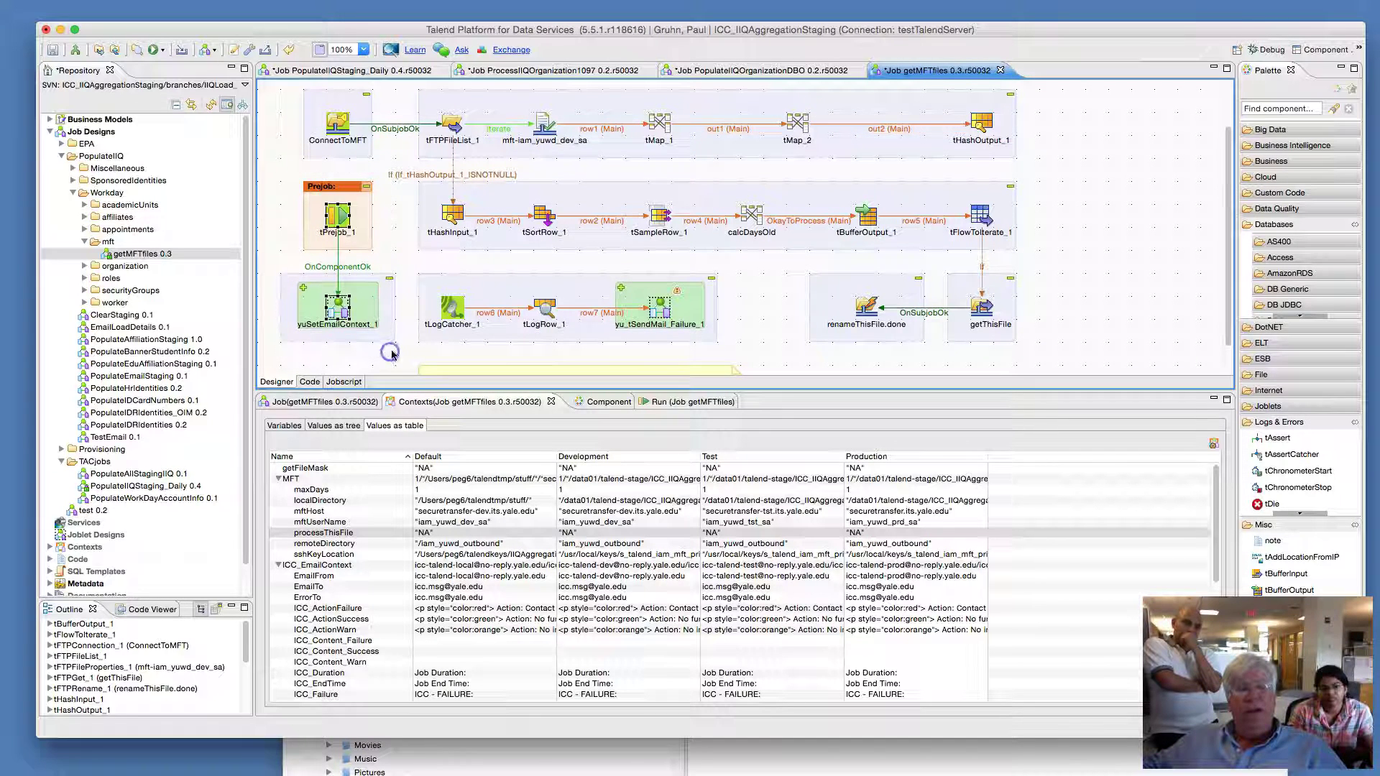
drag(411, 269, 742, 354)
drag(739, 348, 739, 348)
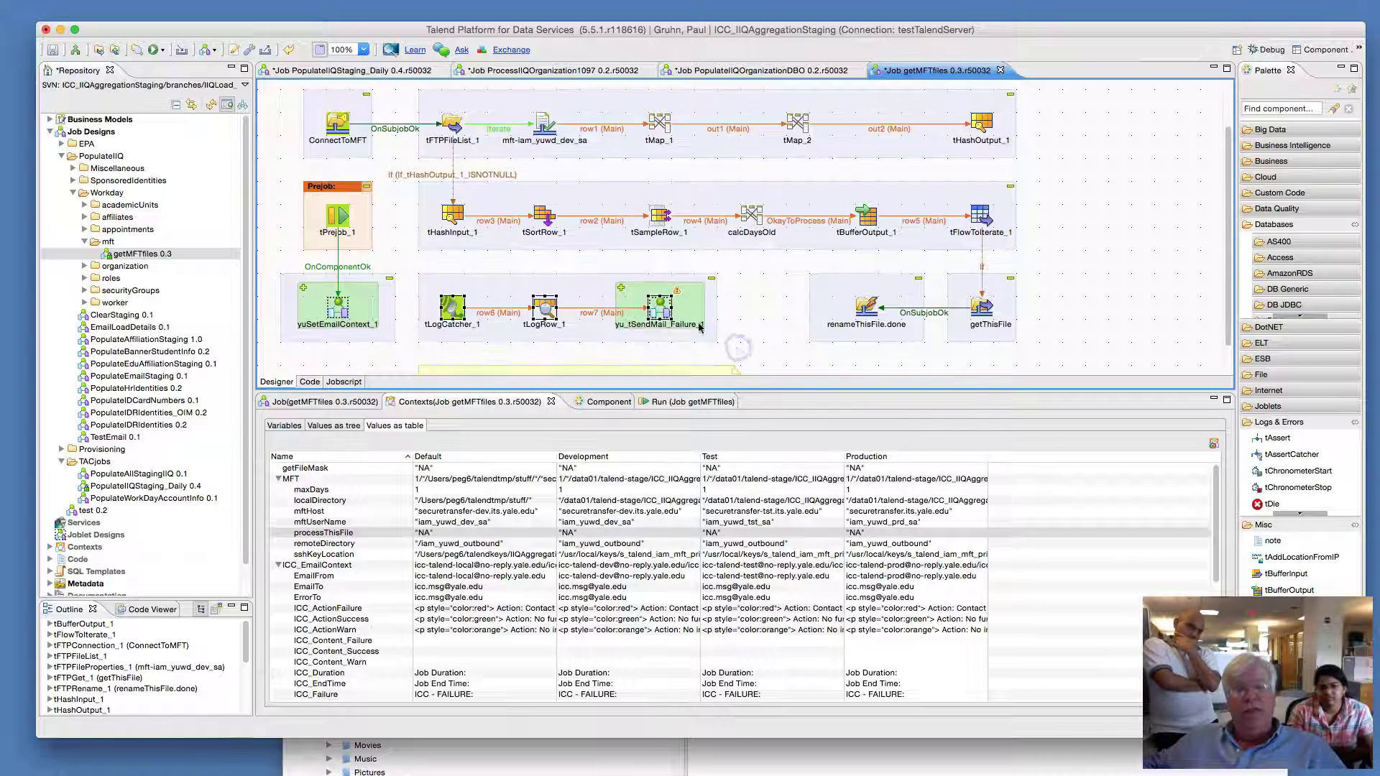
click(668, 309)
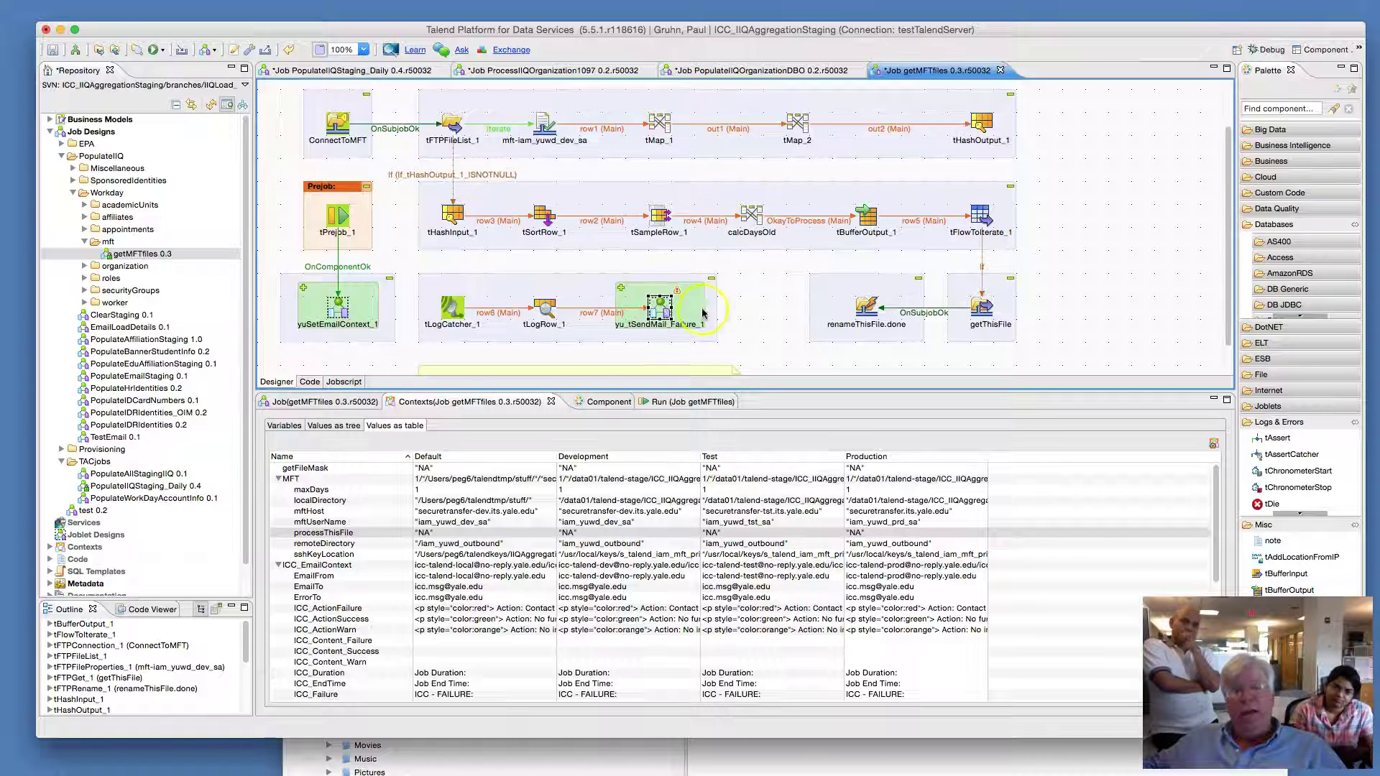
click(750, 305)
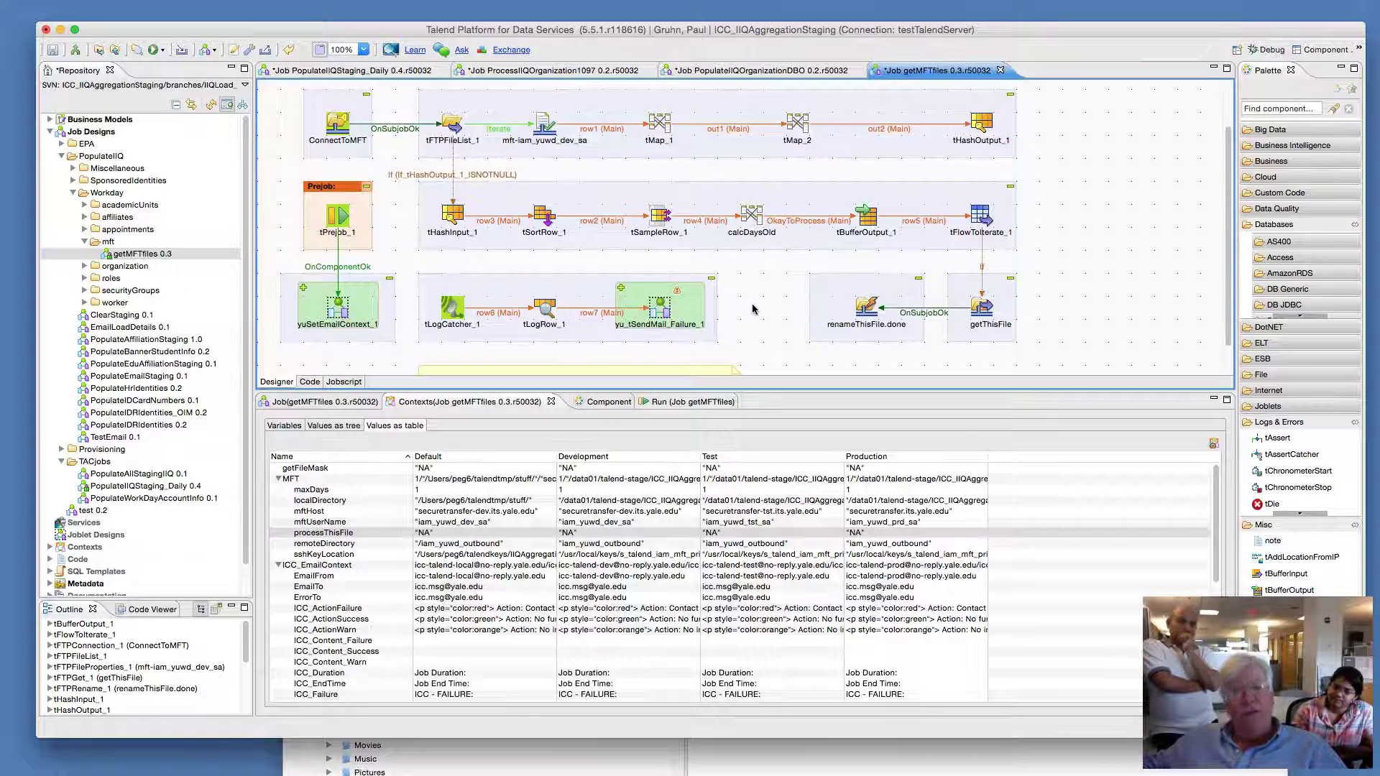
drag(268, 162, 402, 354)
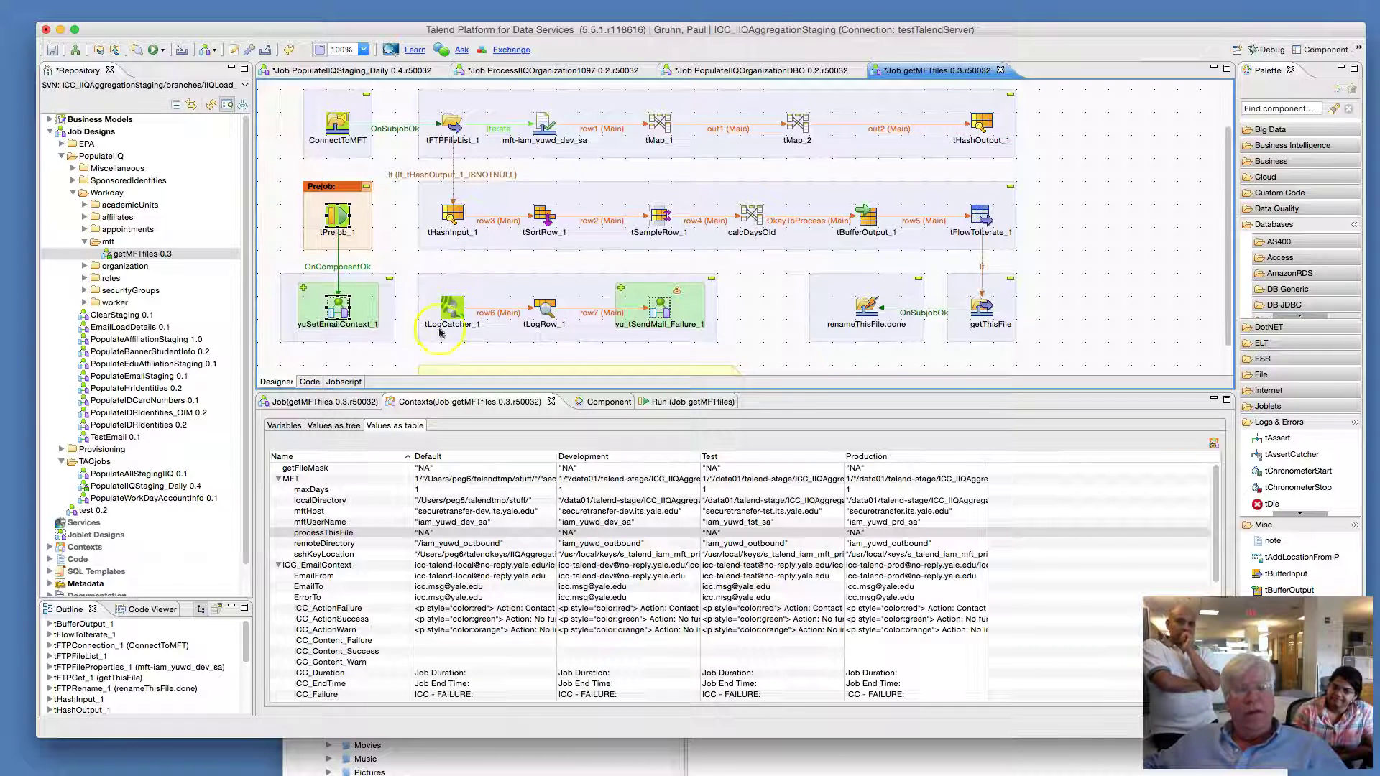
drag(410, 255, 736, 353)
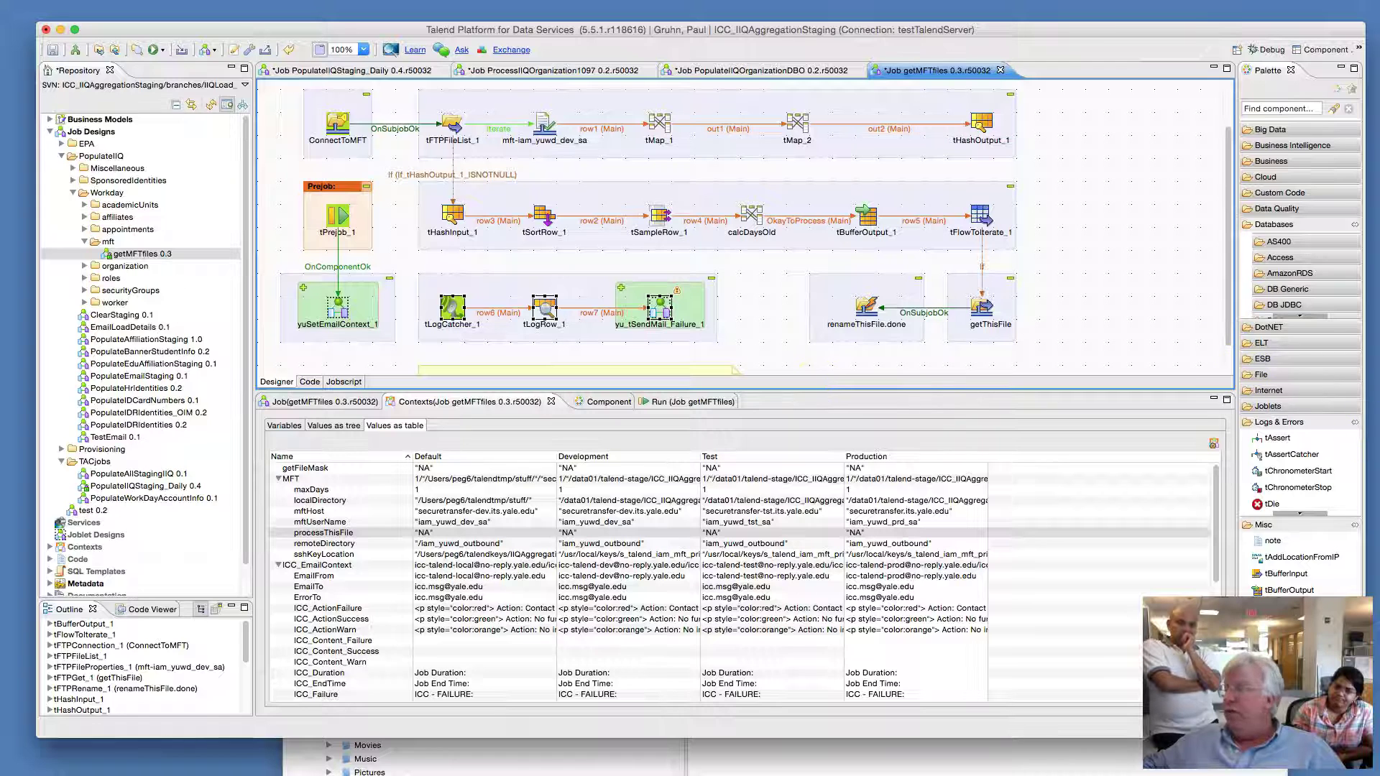
click(654, 309)
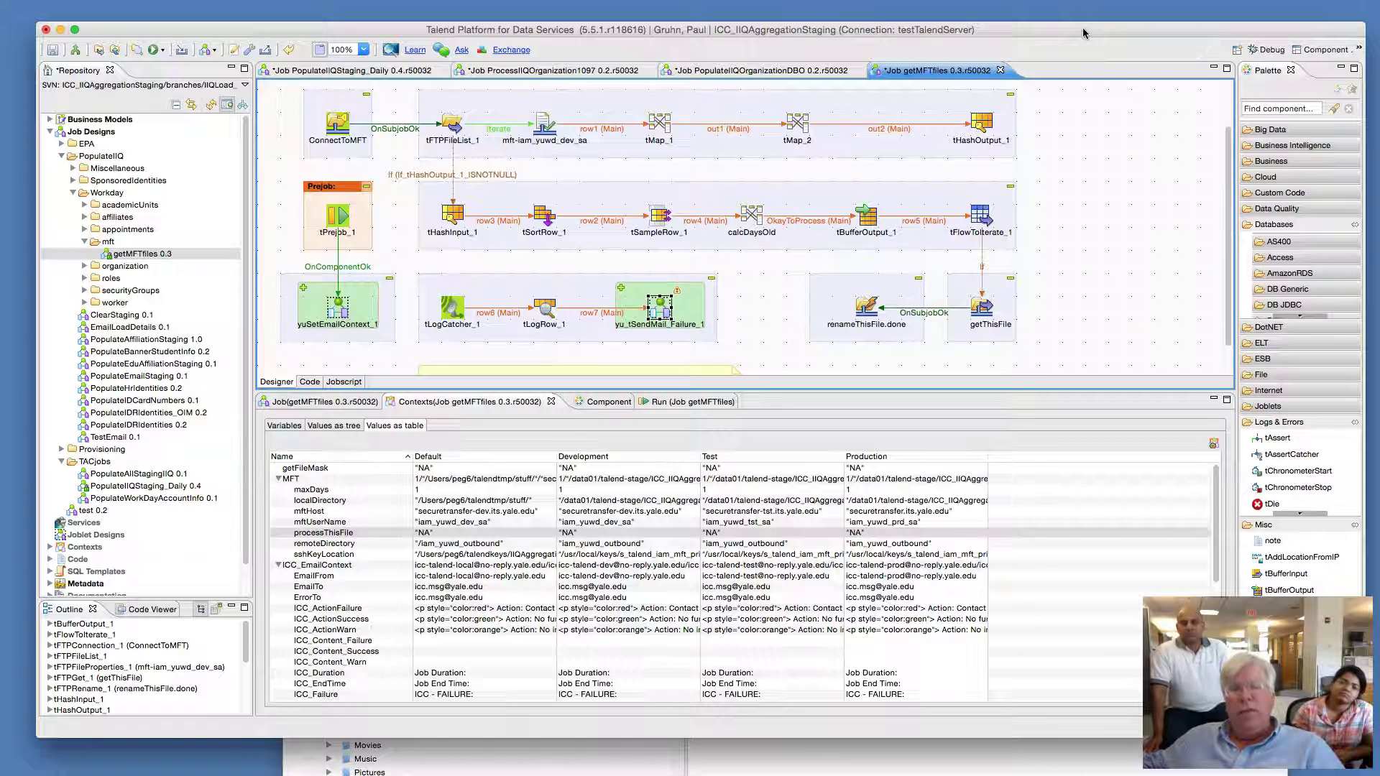
drag(1084, 32, 1078, 31)
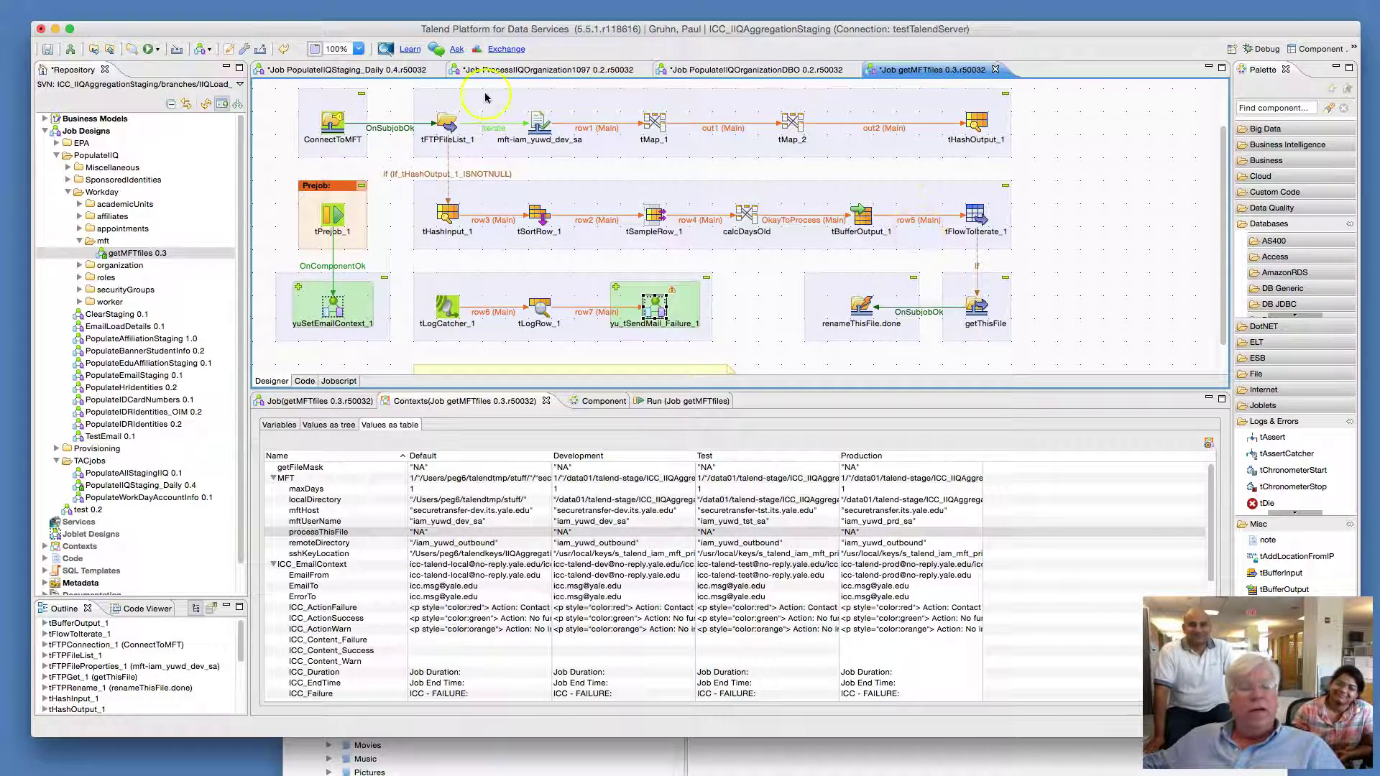
In the PopulateIIQStaging_Daily job, trace tParallelize_1 through its six child jobs, from ProcessWDRoleAssignments to ProcessIIQOrganization1097
click(379, 71)
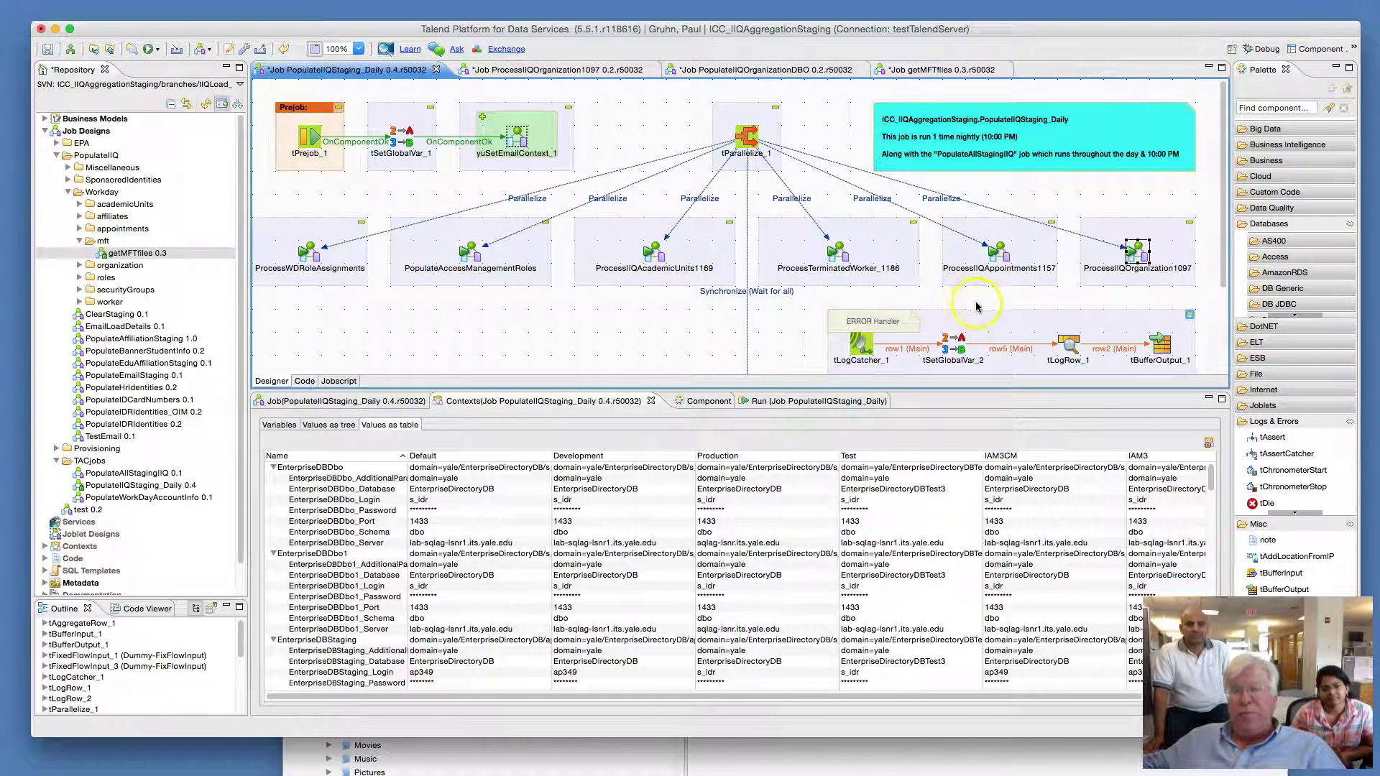
click(747, 140)
click(308, 251)
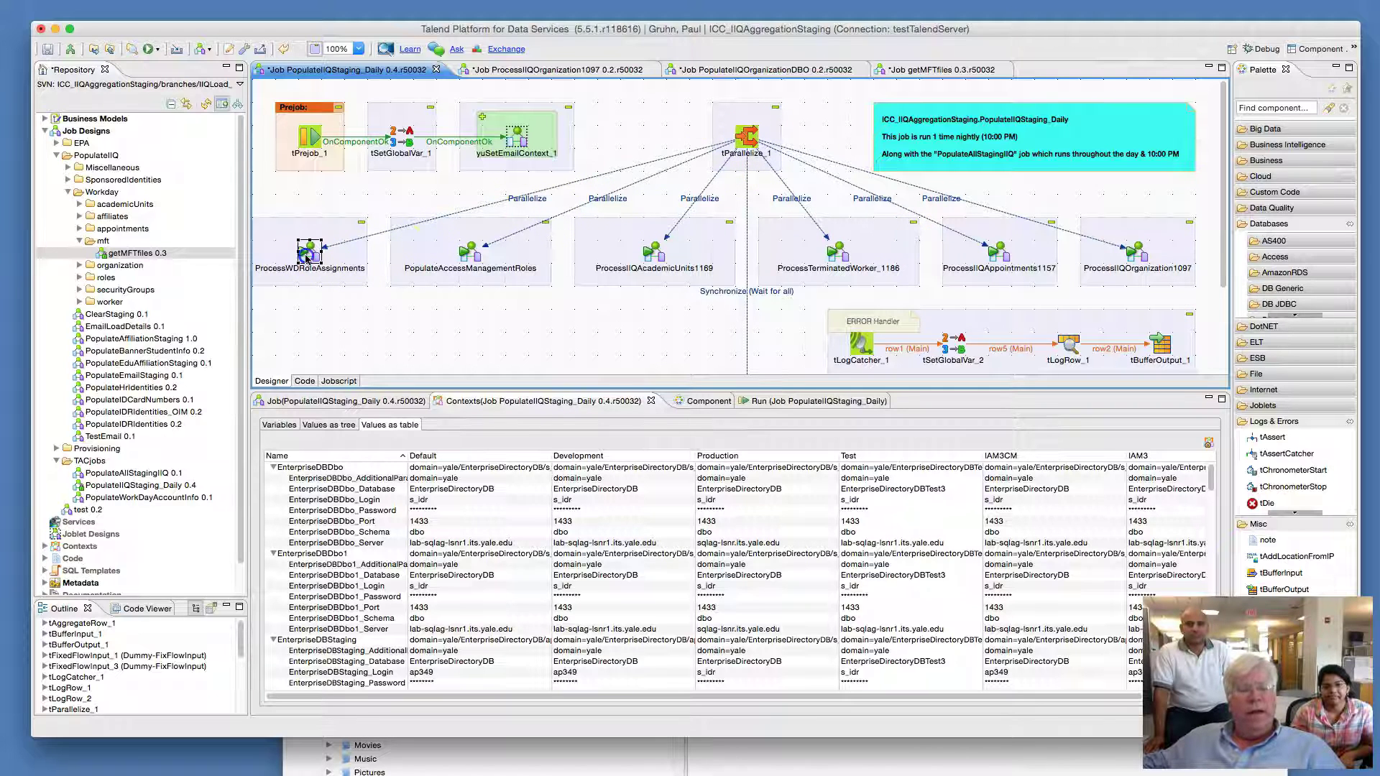
click(467, 244)
click(653, 248)
click(837, 248)
click(1003, 246)
click(1137, 252)
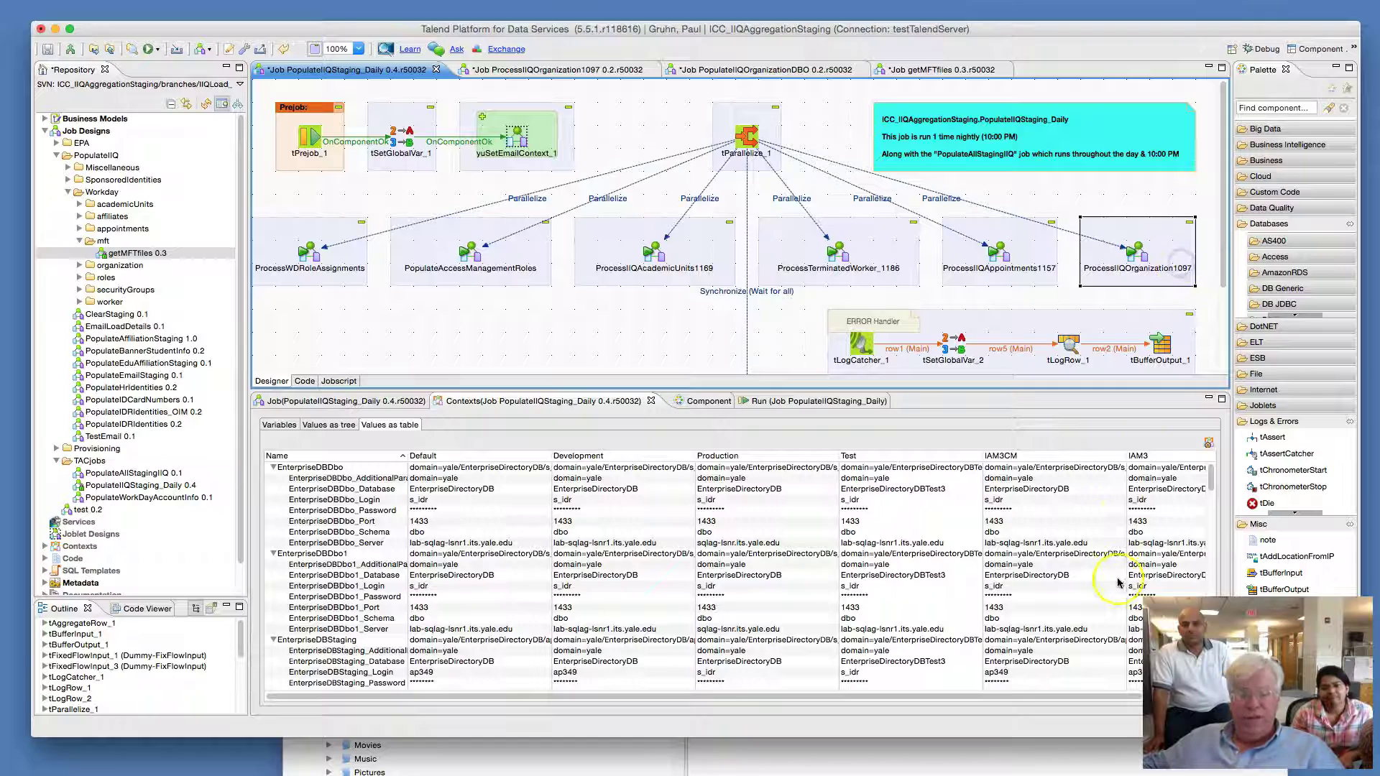
Switch to FileZilla, locate the I-1097 OrganizationData file in the remote iam_yuwd_outbound list, and move the window aside
key(super+Tab)
drag(986, 530, 938, 166)
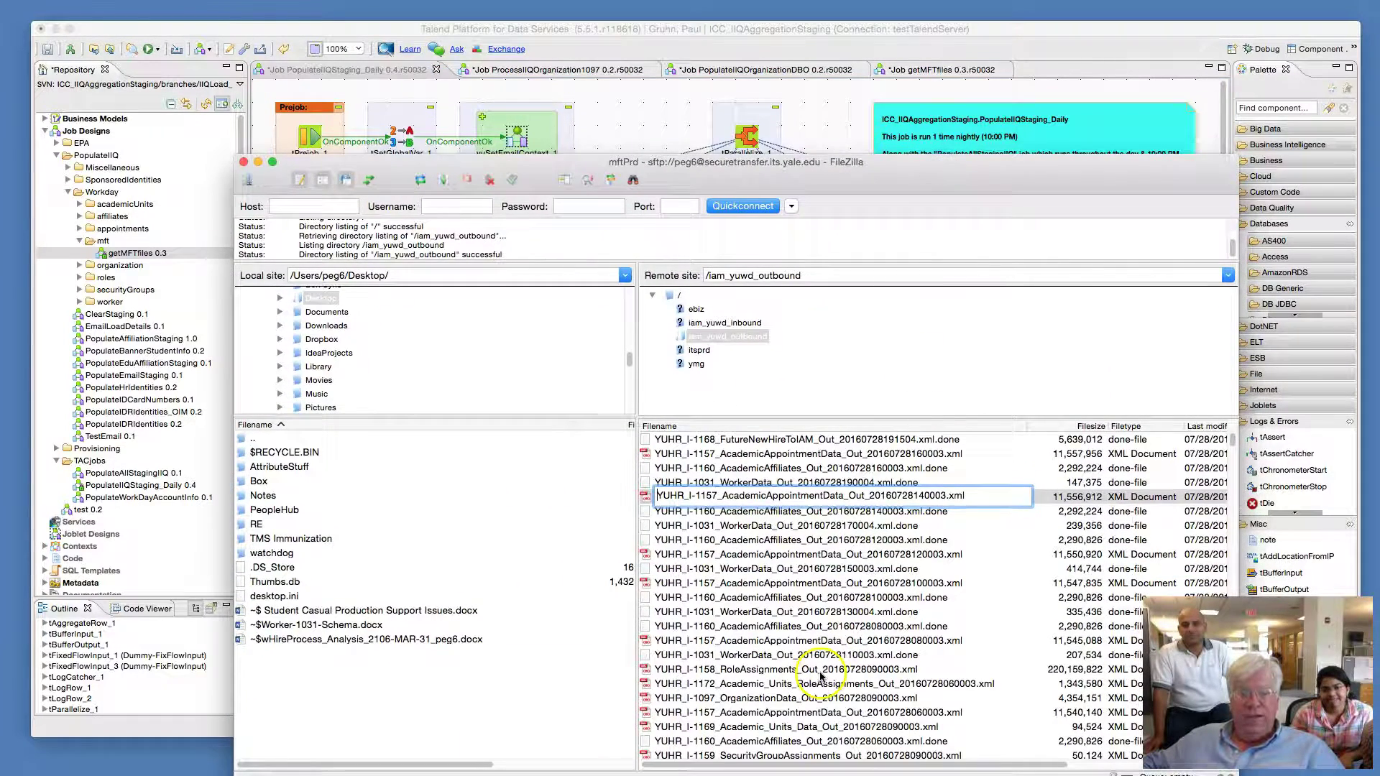
scroll(821, 676, down, 2)
click(762, 670)
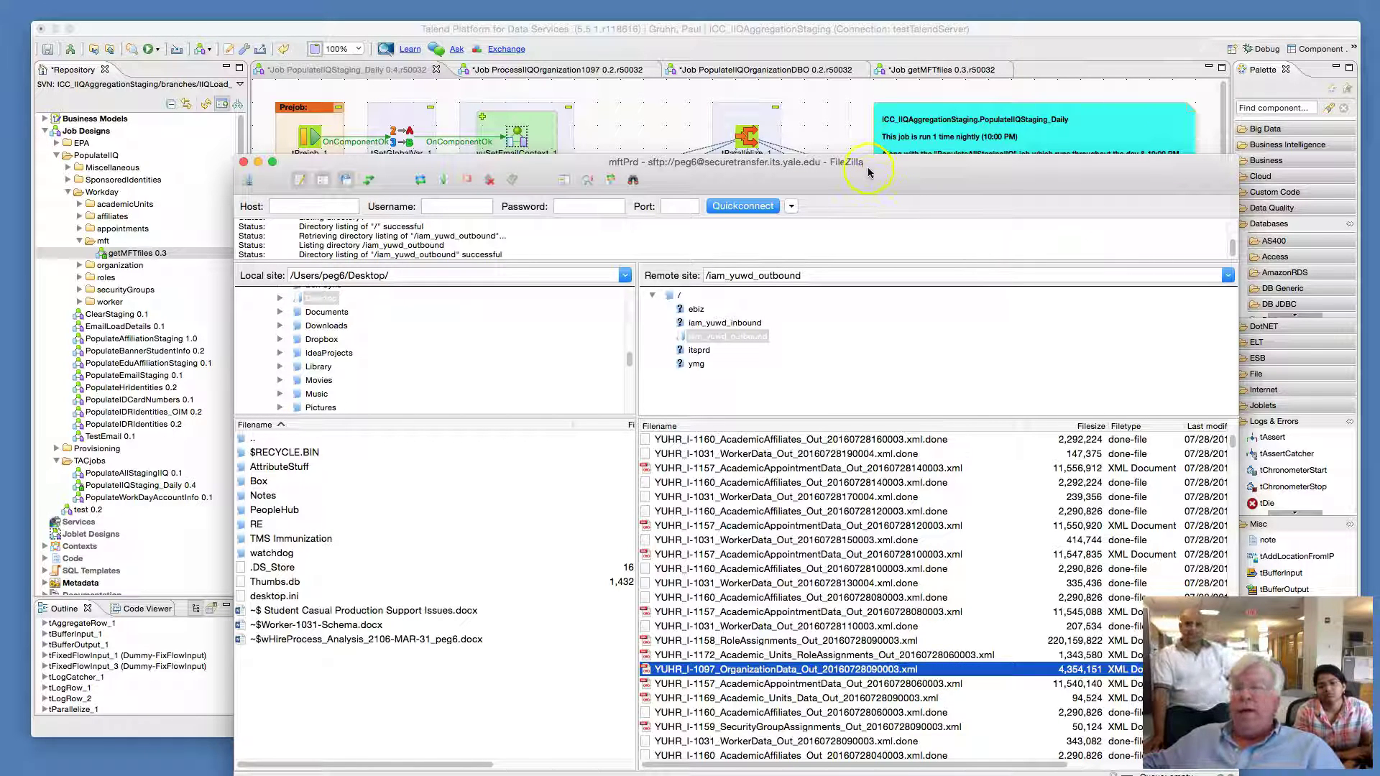
drag(870, 170, 814, 528)
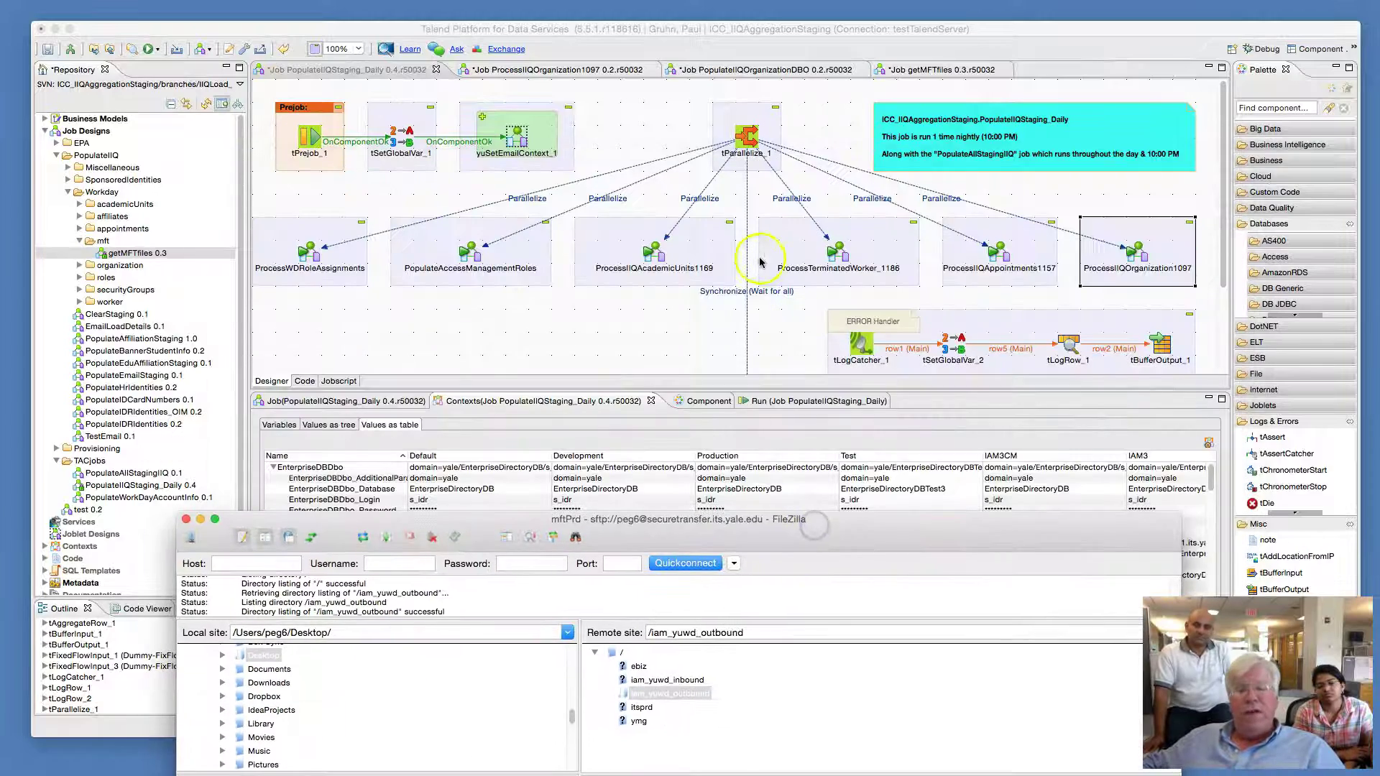
Return to Talend and open the ProcessIIQOrganization1097 child job from the daily staging job
click(682, 340)
click(1139, 253)
double_click(1141, 254)
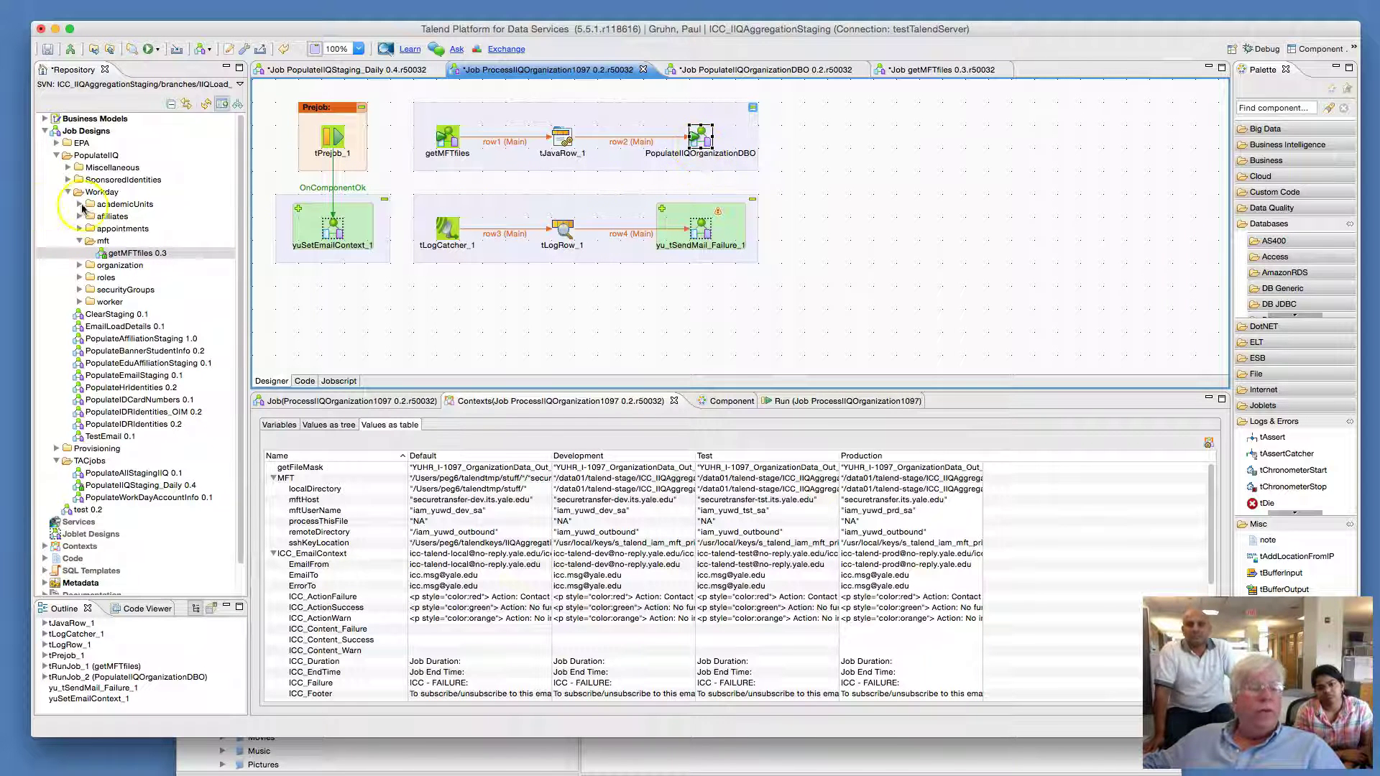
Browse the organization, affiliates and academicUnits folders under Workday in the repository and select the ProcessIIQOrganization1097 0.2 job
click(80, 265)
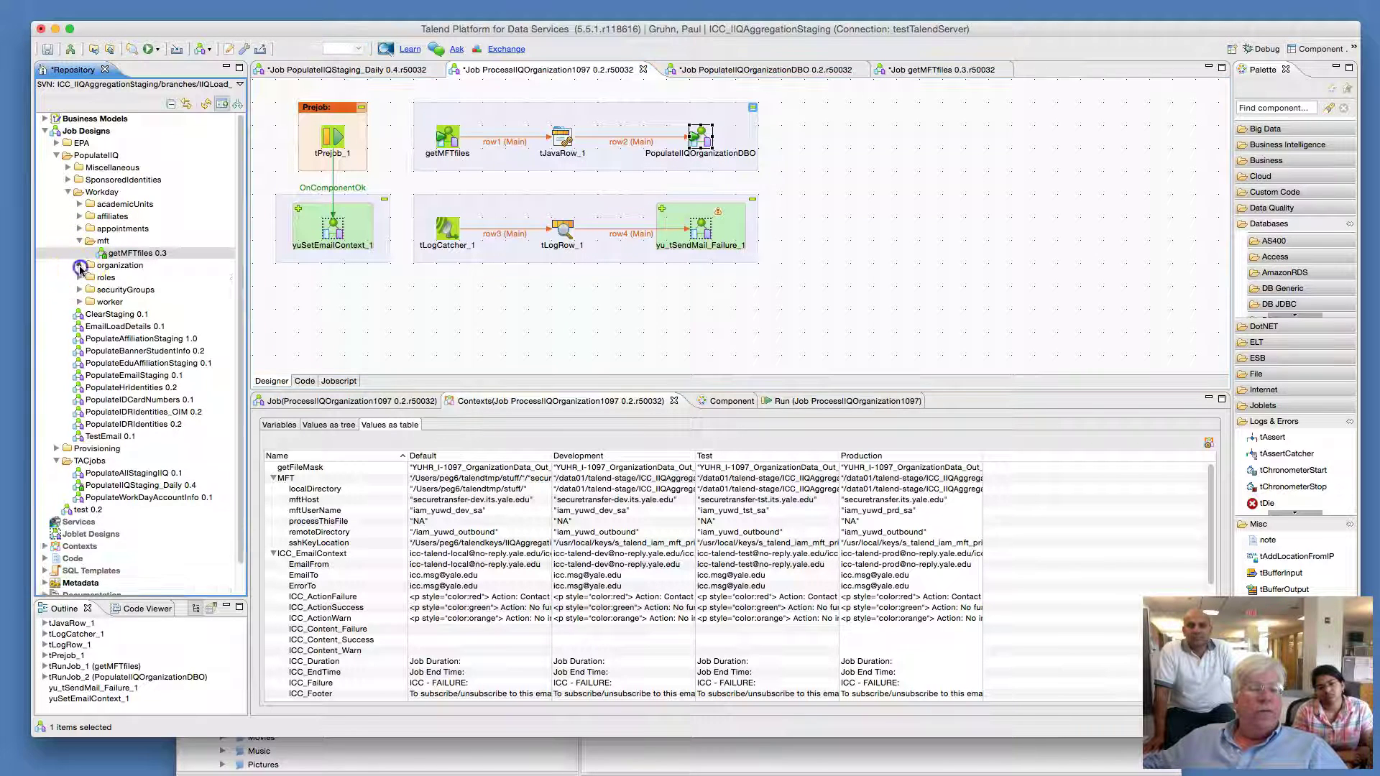
click(106, 265)
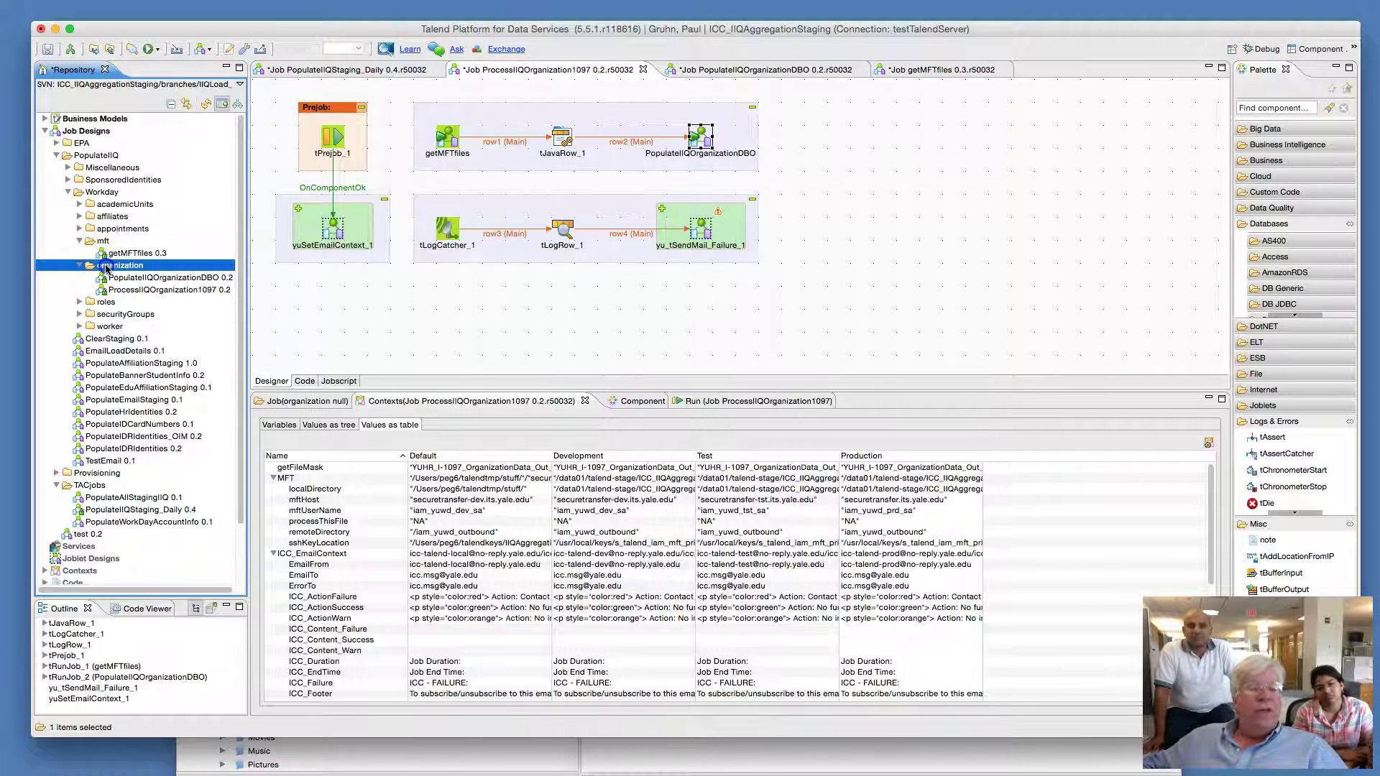
click(80, 216)
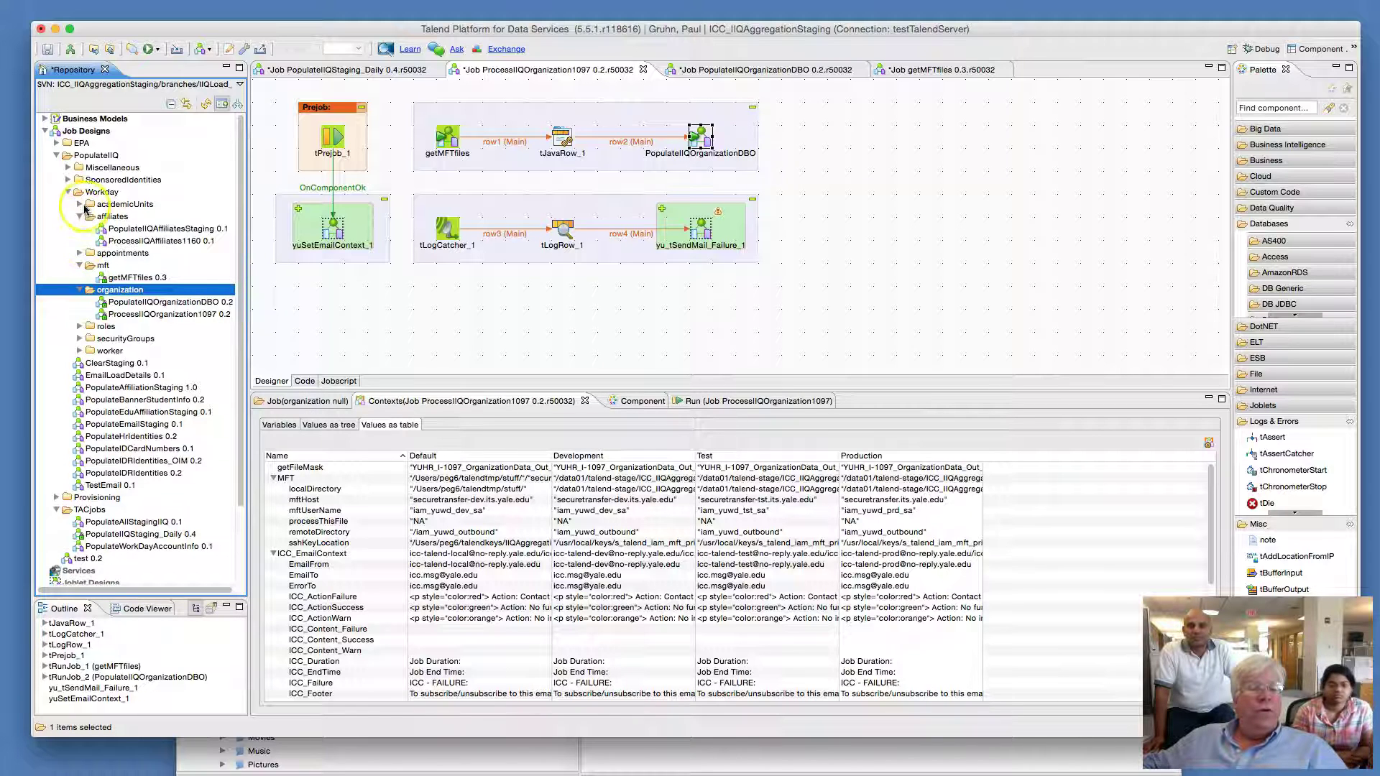
click(80, 205)
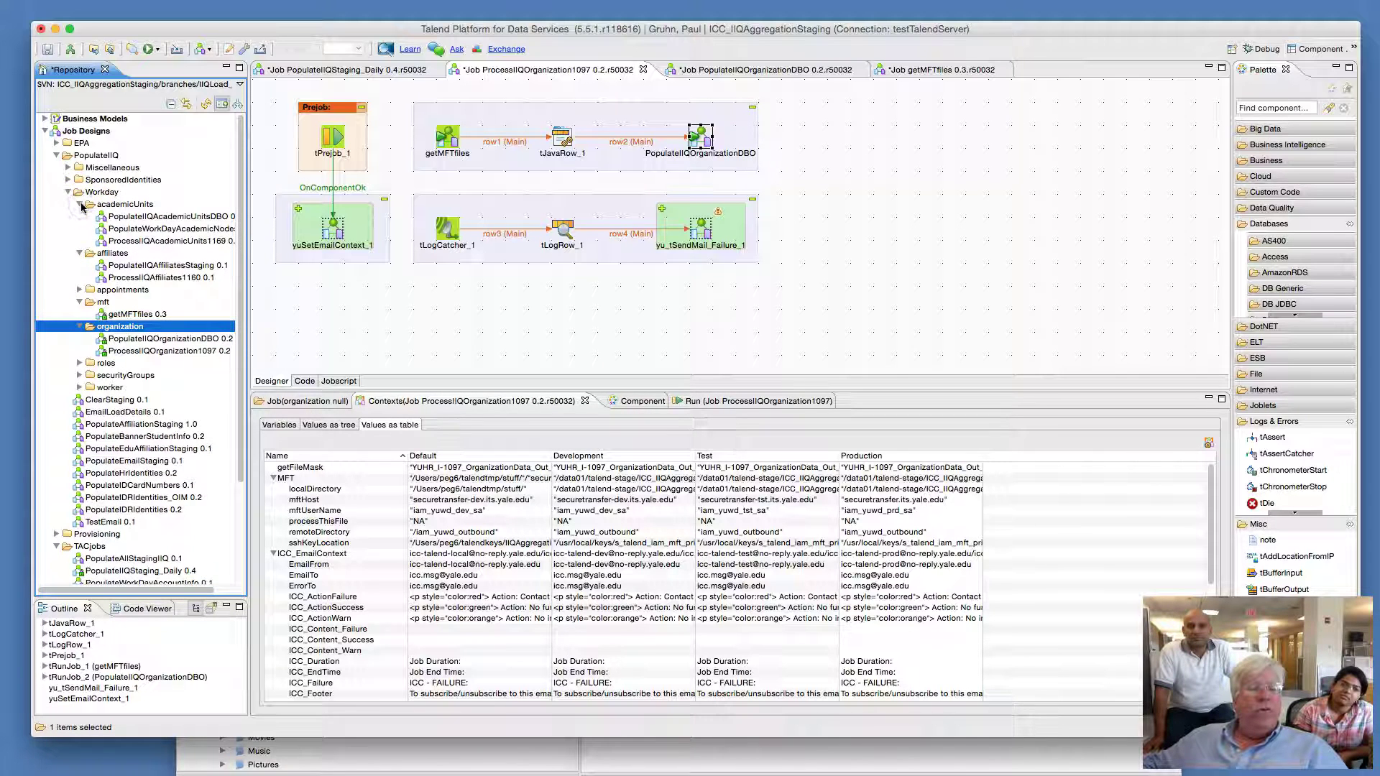
click(81, 205)
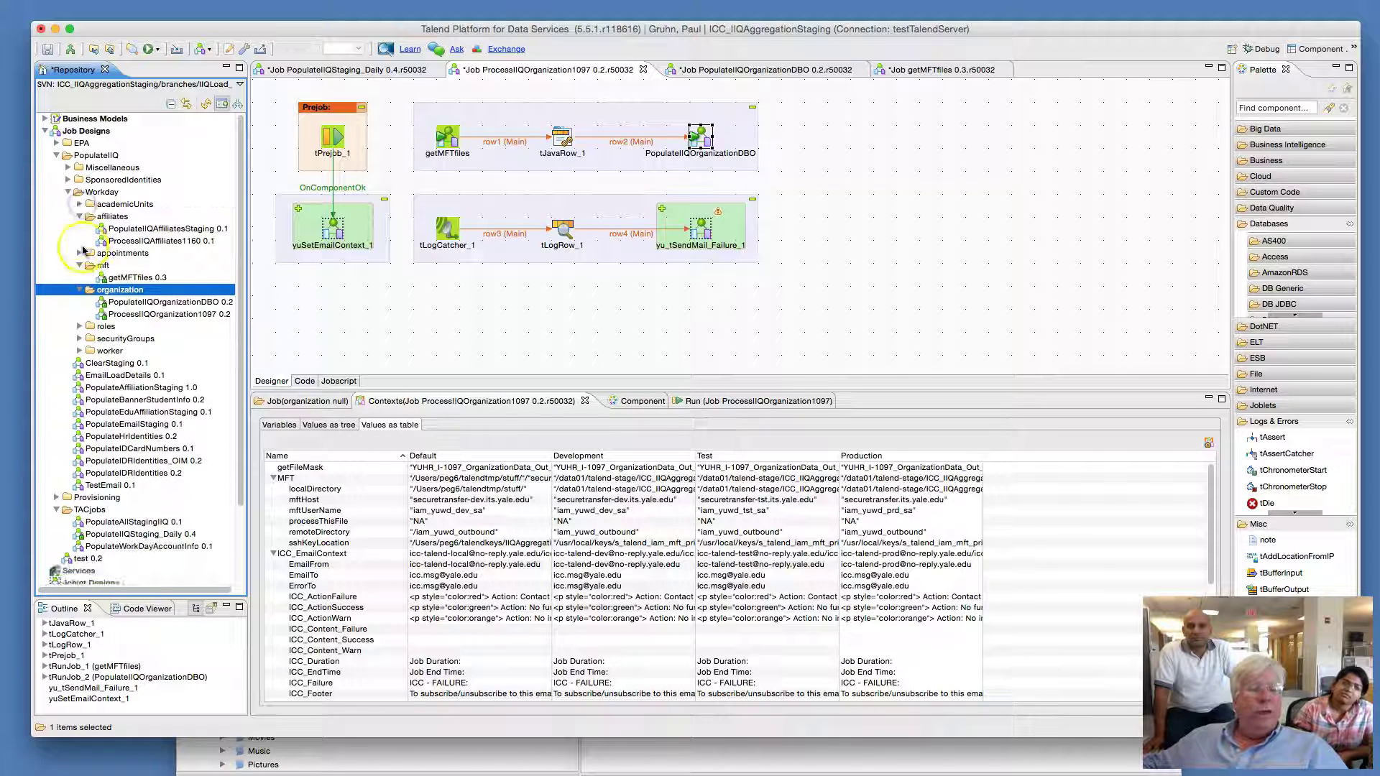
click(133, 304)
click(133, 316)
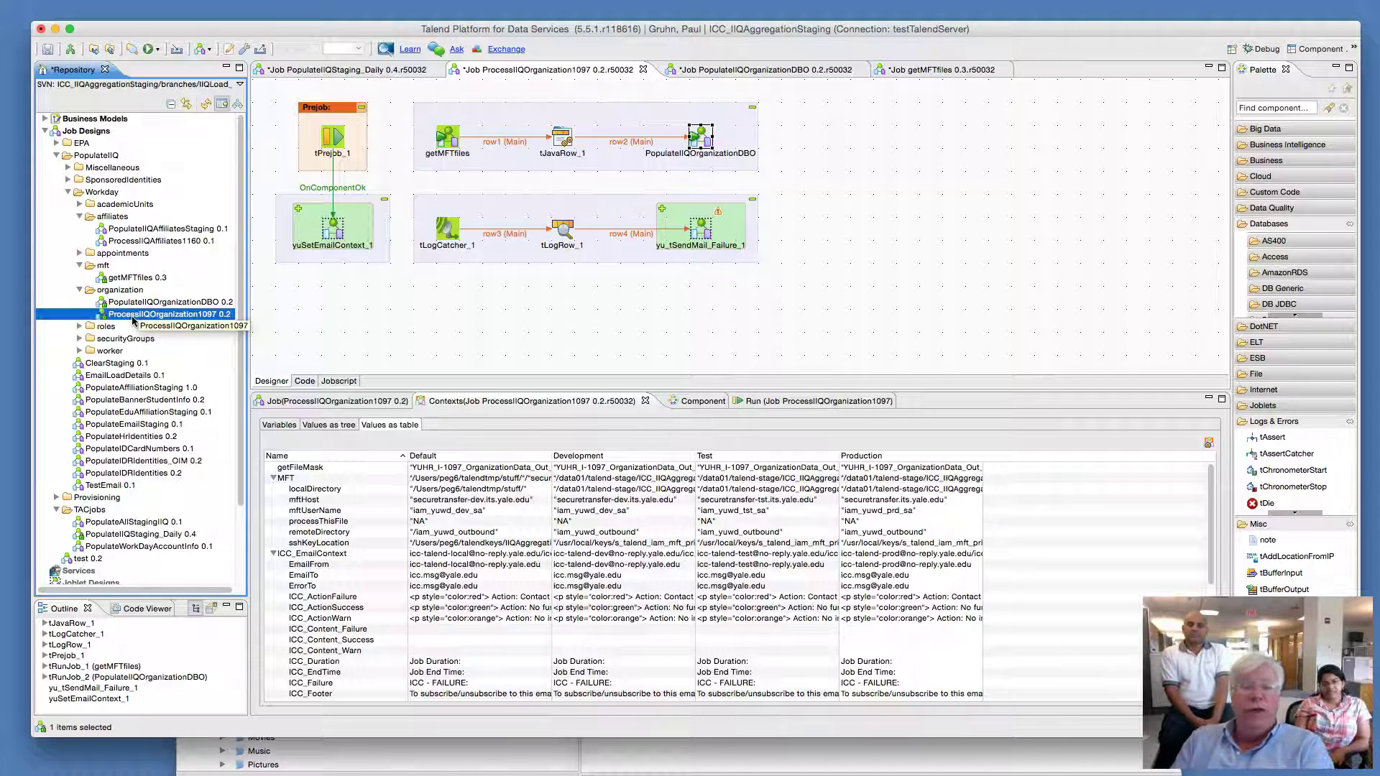
click(130, 323)
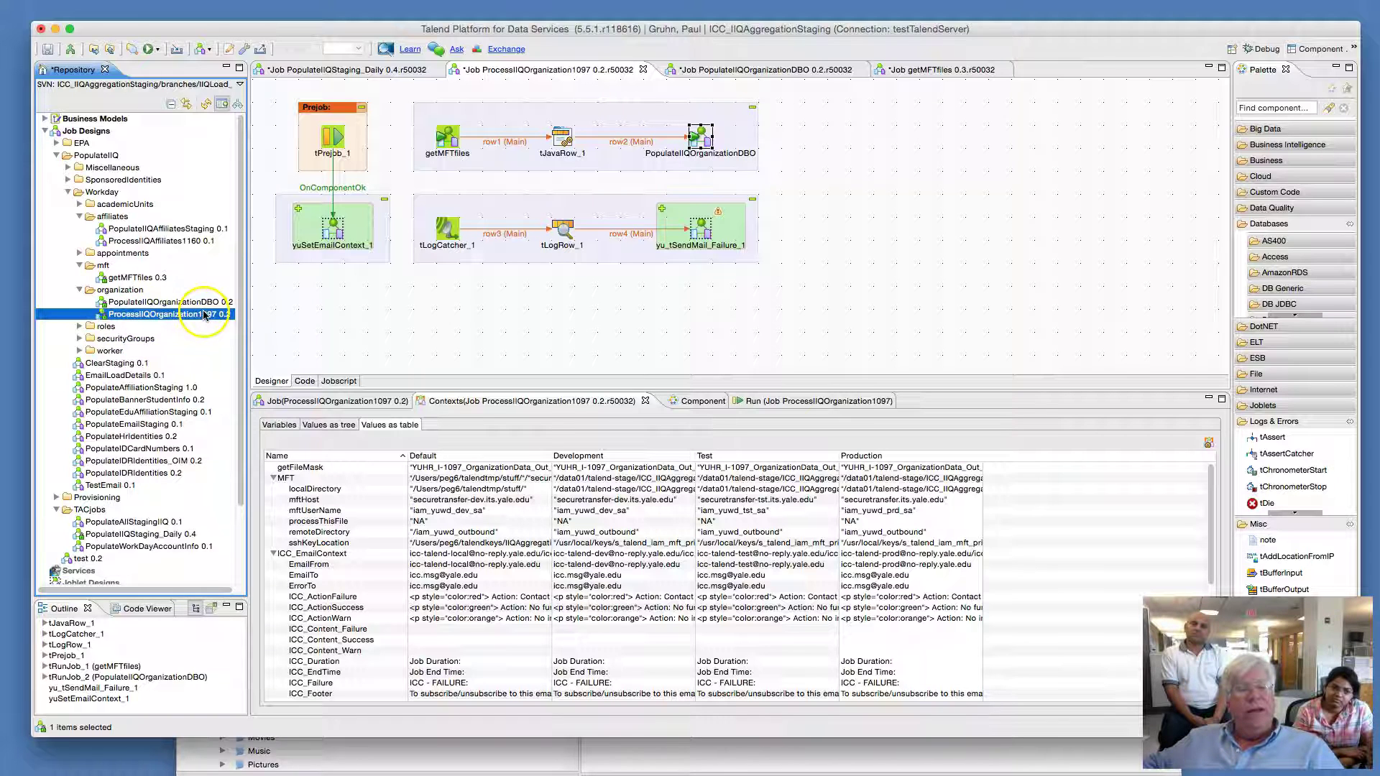
Examine the prejob, error-handling and main subjobs of ProcessIIQOrganization1097, ending on the getMFTfiles component
drag(282, 103, 388, 287)
drag(411, 197, 804, 318)
click(807, 274)
drag(821, 113, 371, 166)
click(447, 138)
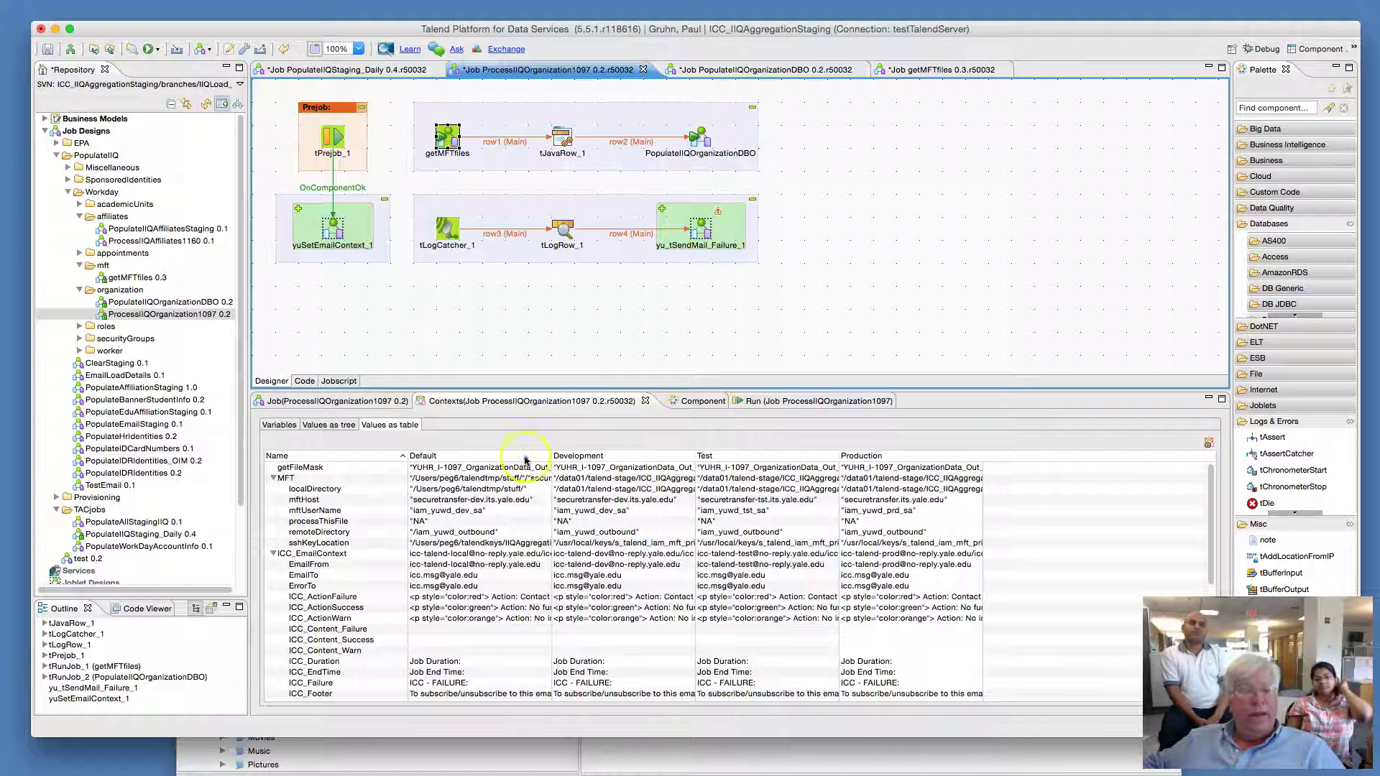
Examine the getFileMask context variable passed to getMFTfiles, widening the Default column to show its full value
click(306, 471)
click(305, 470)
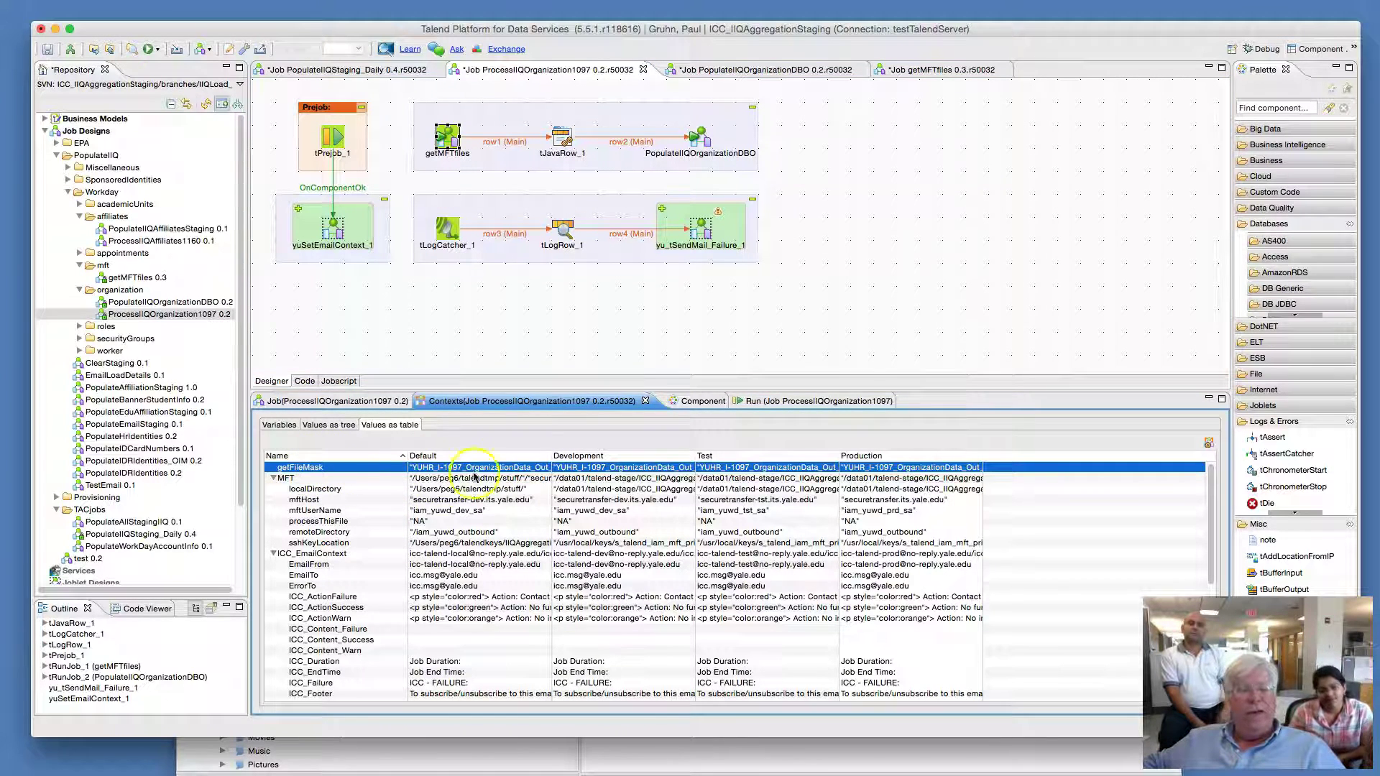
drag(551, 459, 606, 459)
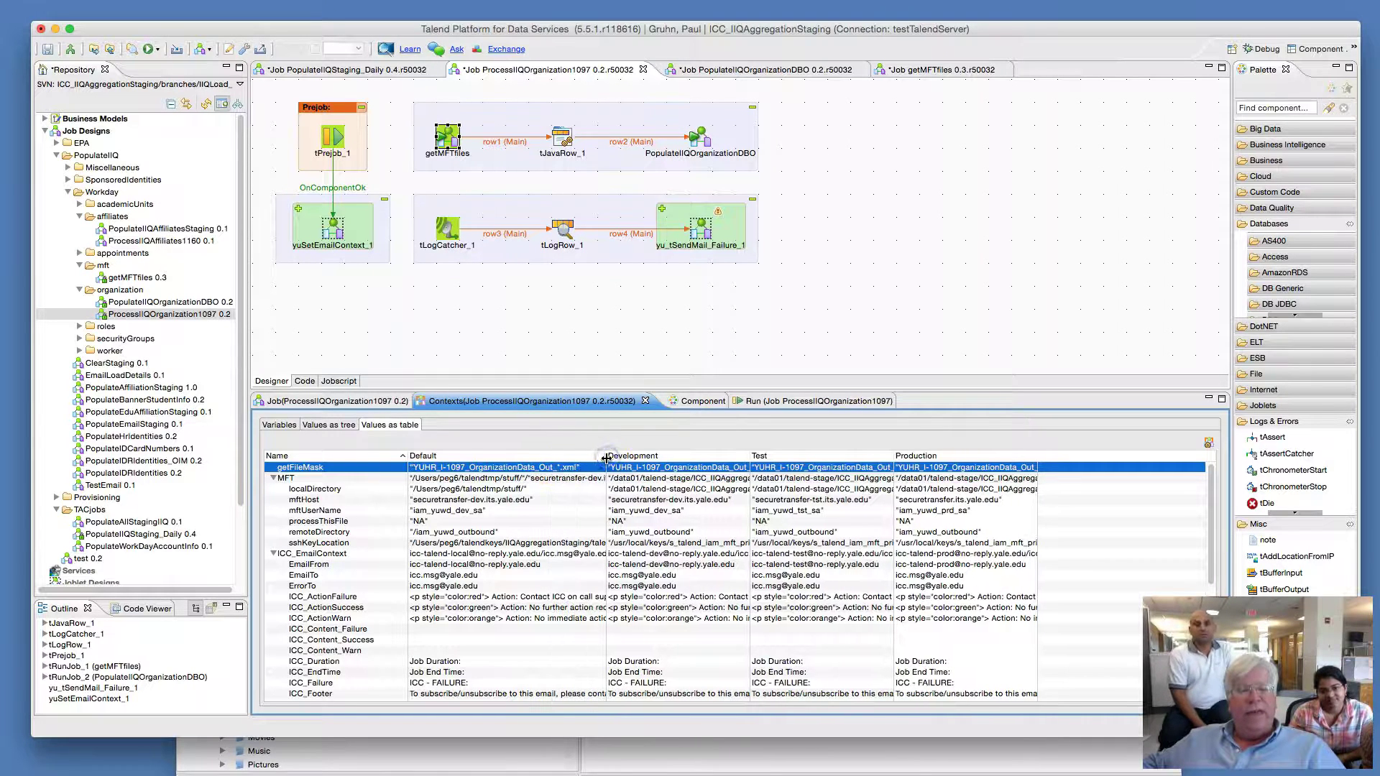
click(548, 470)
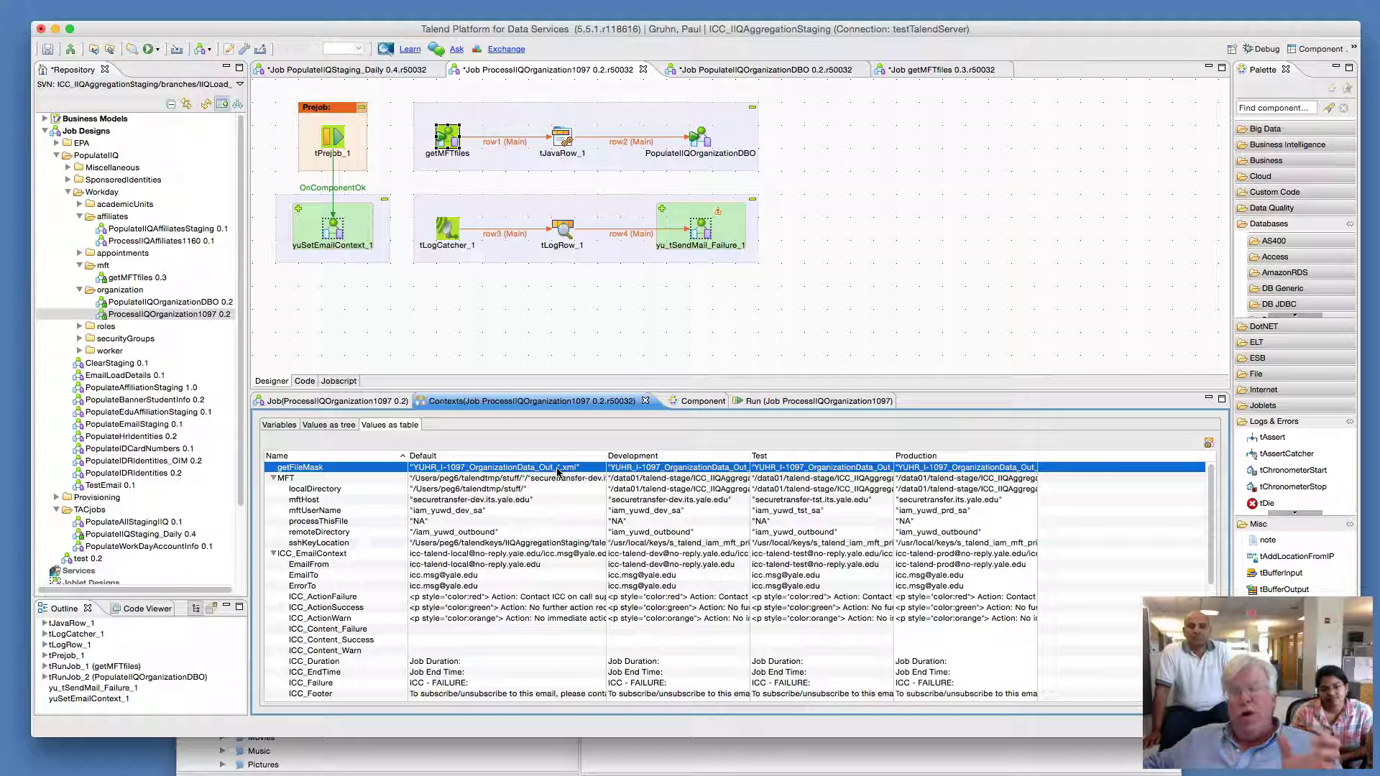
click(555, 287)
click(445, 146)
click(426, 472)
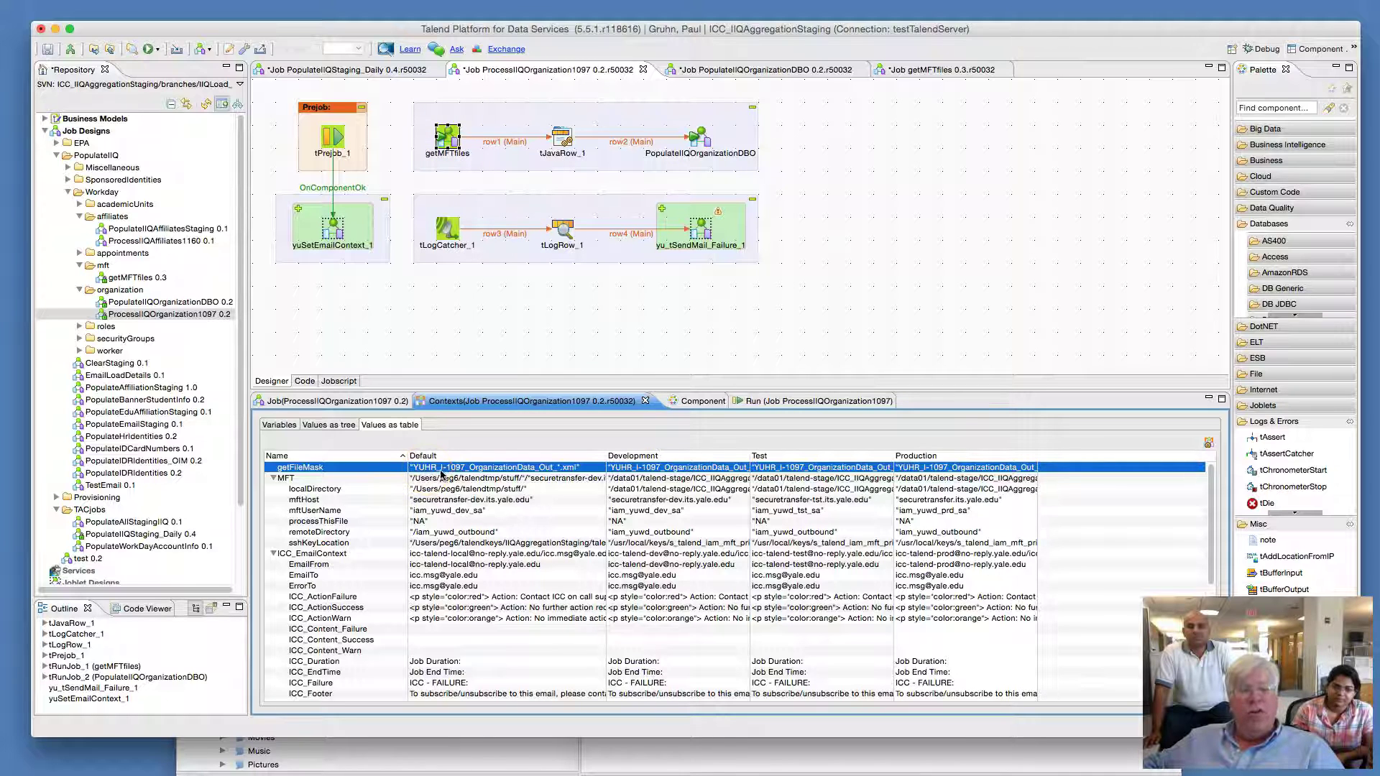
drag(454, 473, 560, 472)
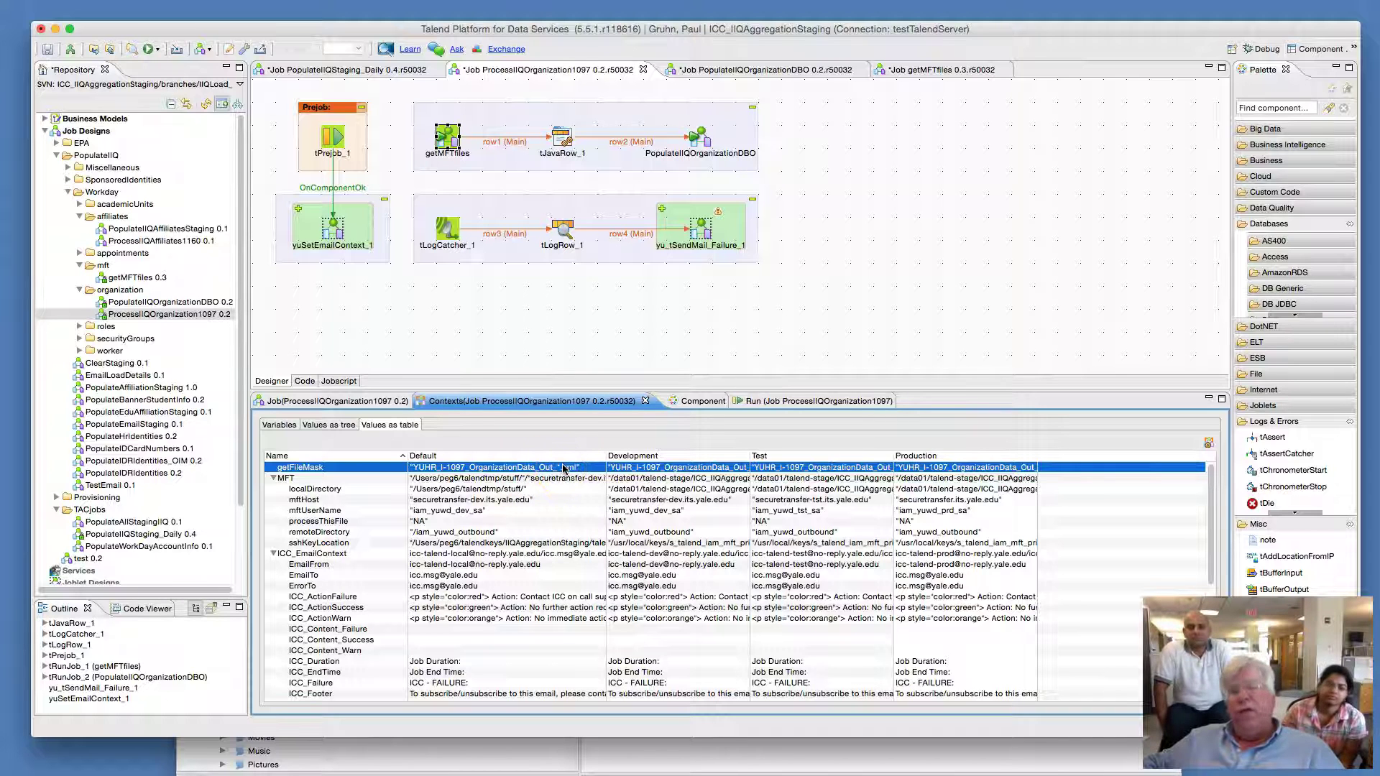
Consult tFTPFileList_1 in the getMFTfiles job and return to the getFileMask default value in ProcessIIQOrganization1097
click(917, 72)
click(446, 123)
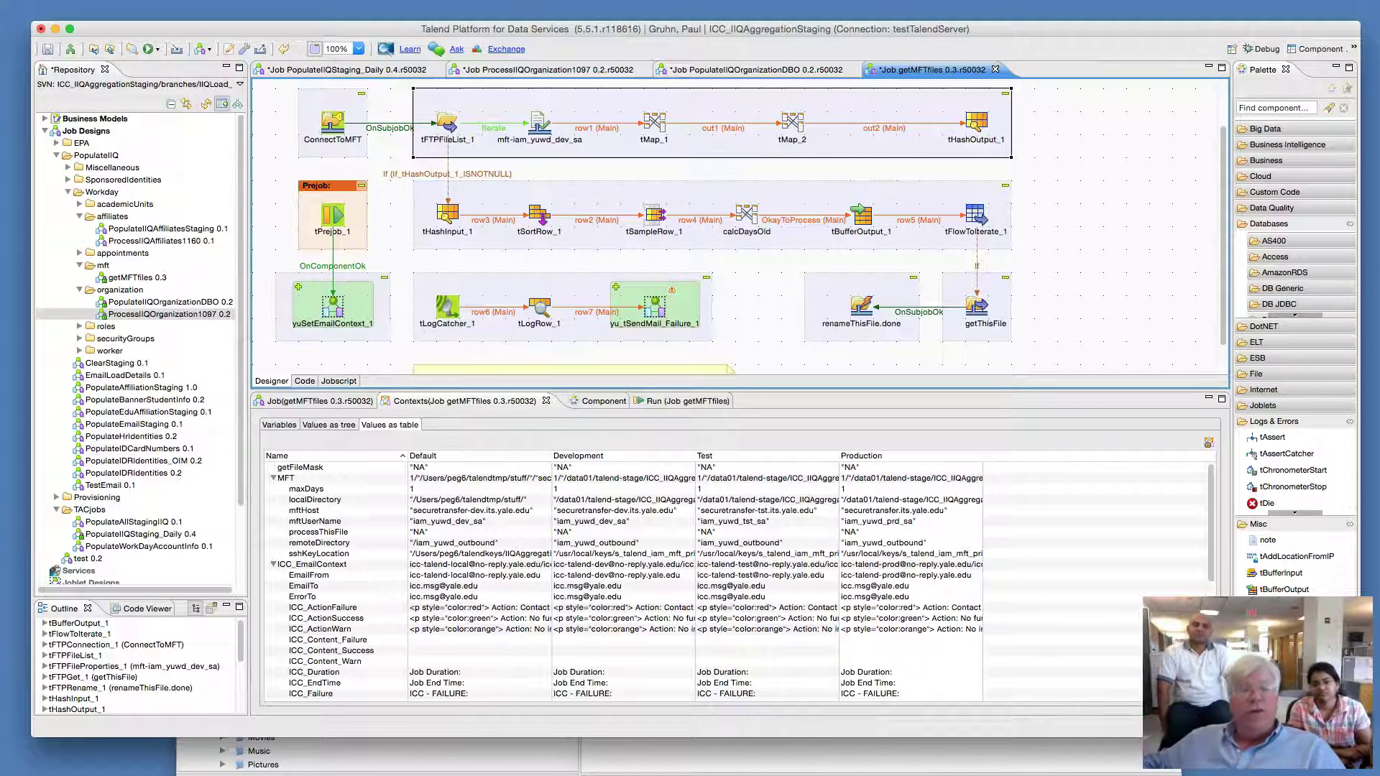
click(492, 70)
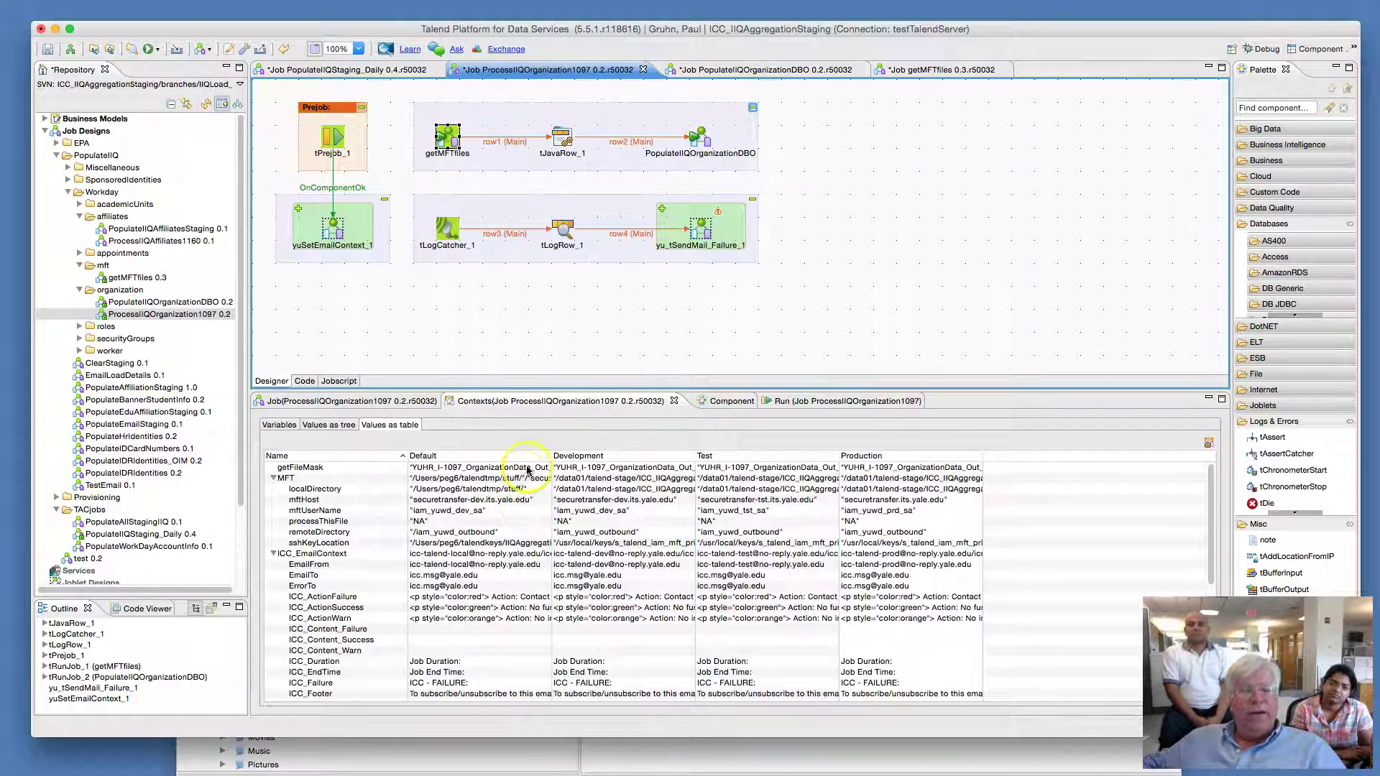
click(527, 471)
click(547, 457)
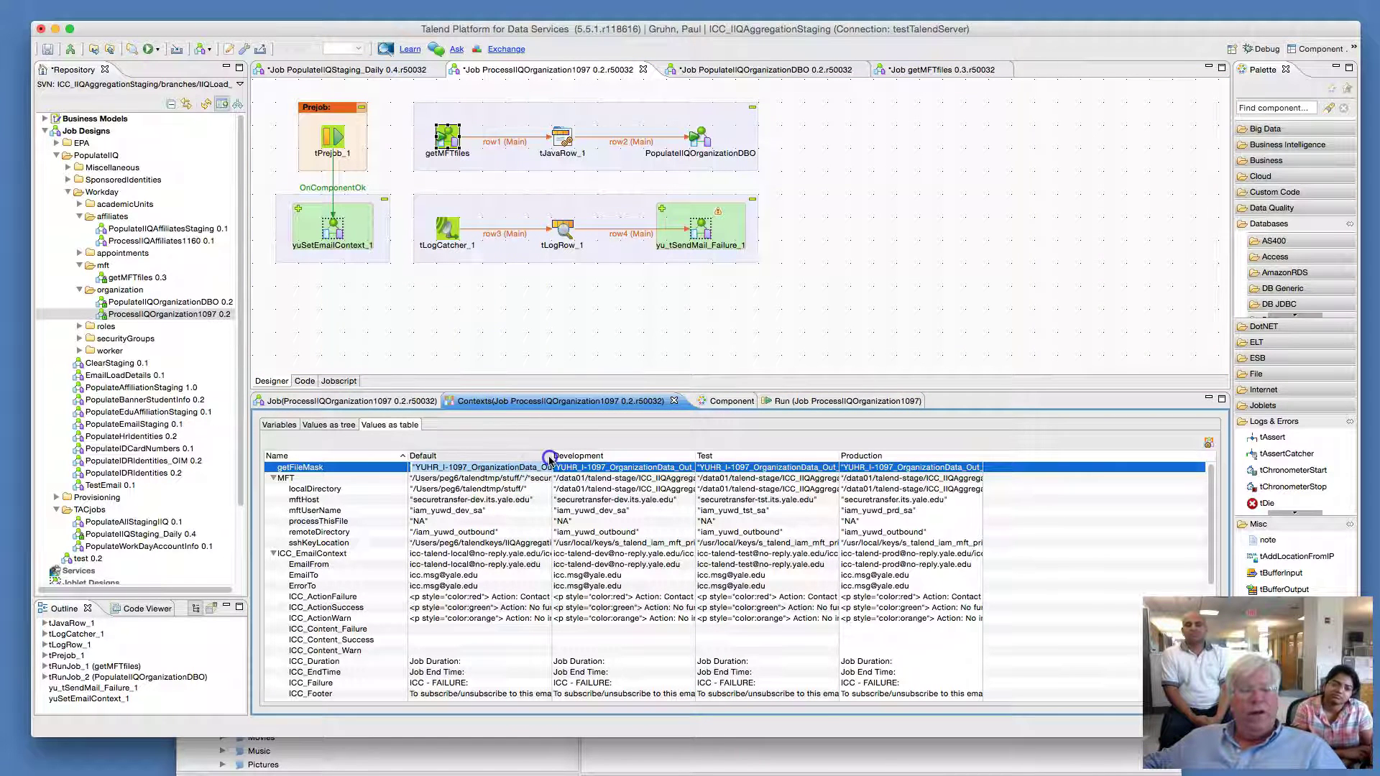
Sort the ProcessIIQOrganization1097 context values table by name and expand the ICC_EmailContext group
click(357, 456)
click(416, 346)
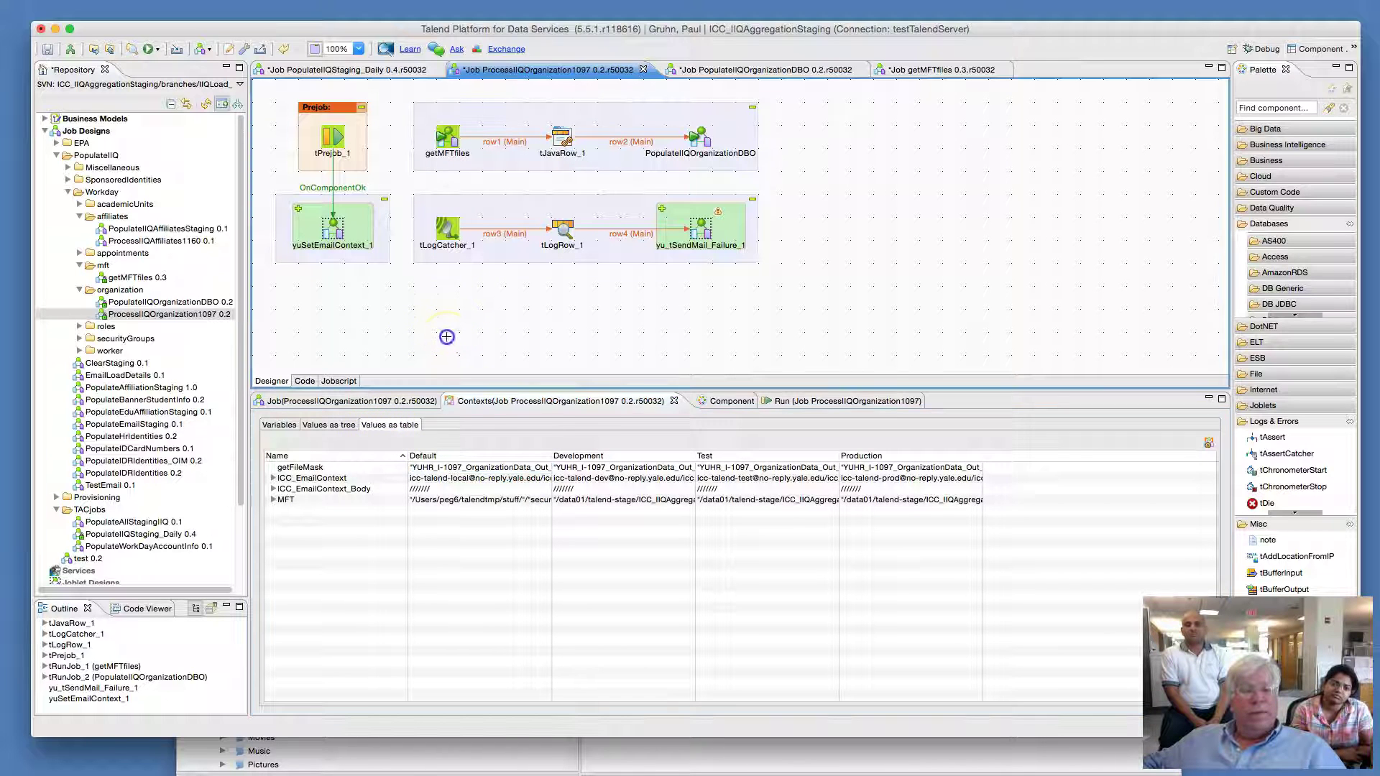
click(493, 401)
click(305, 468)
click(273, 478)
click(461, 482)
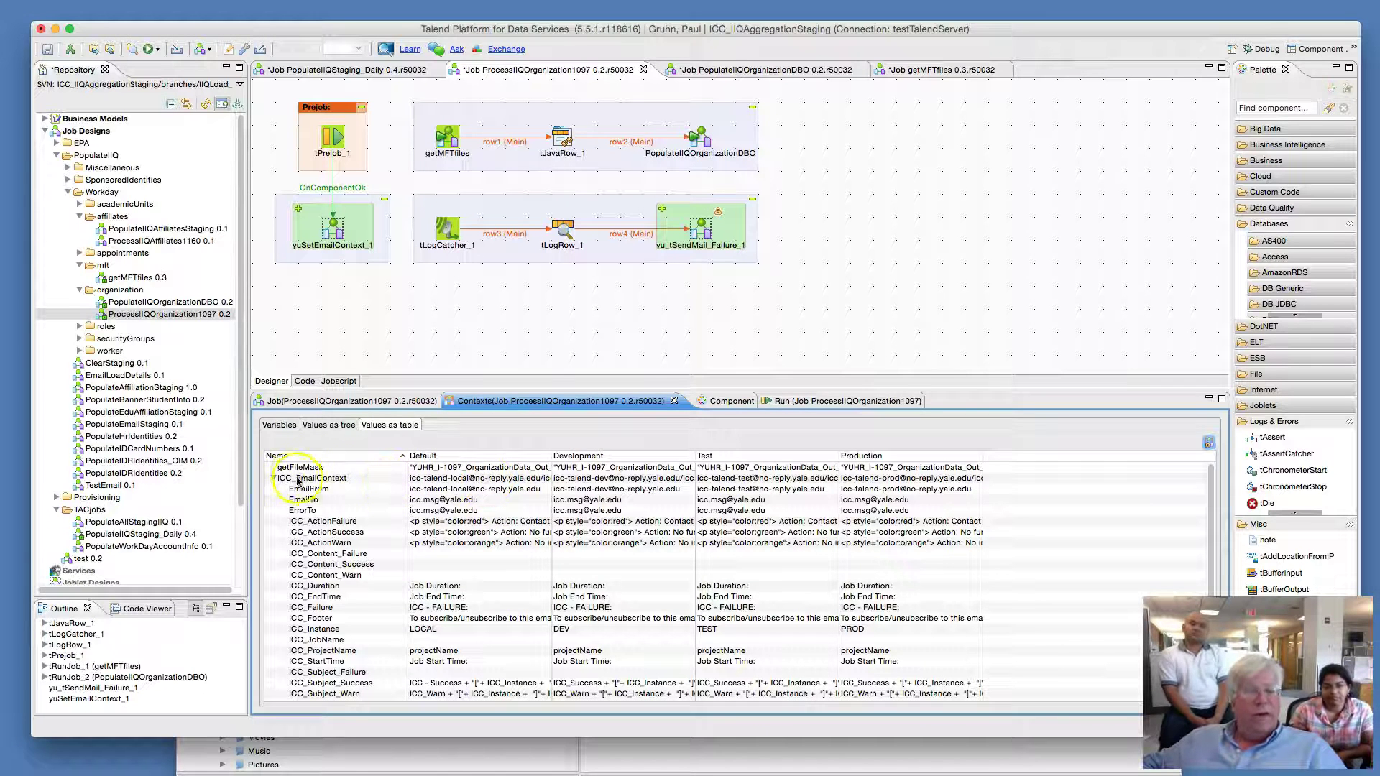
Review the context variables list of ProcessIIQOrganization1097, collapsing ICC_EmailContext and selecting the getFileMask variable
click(279, 425)
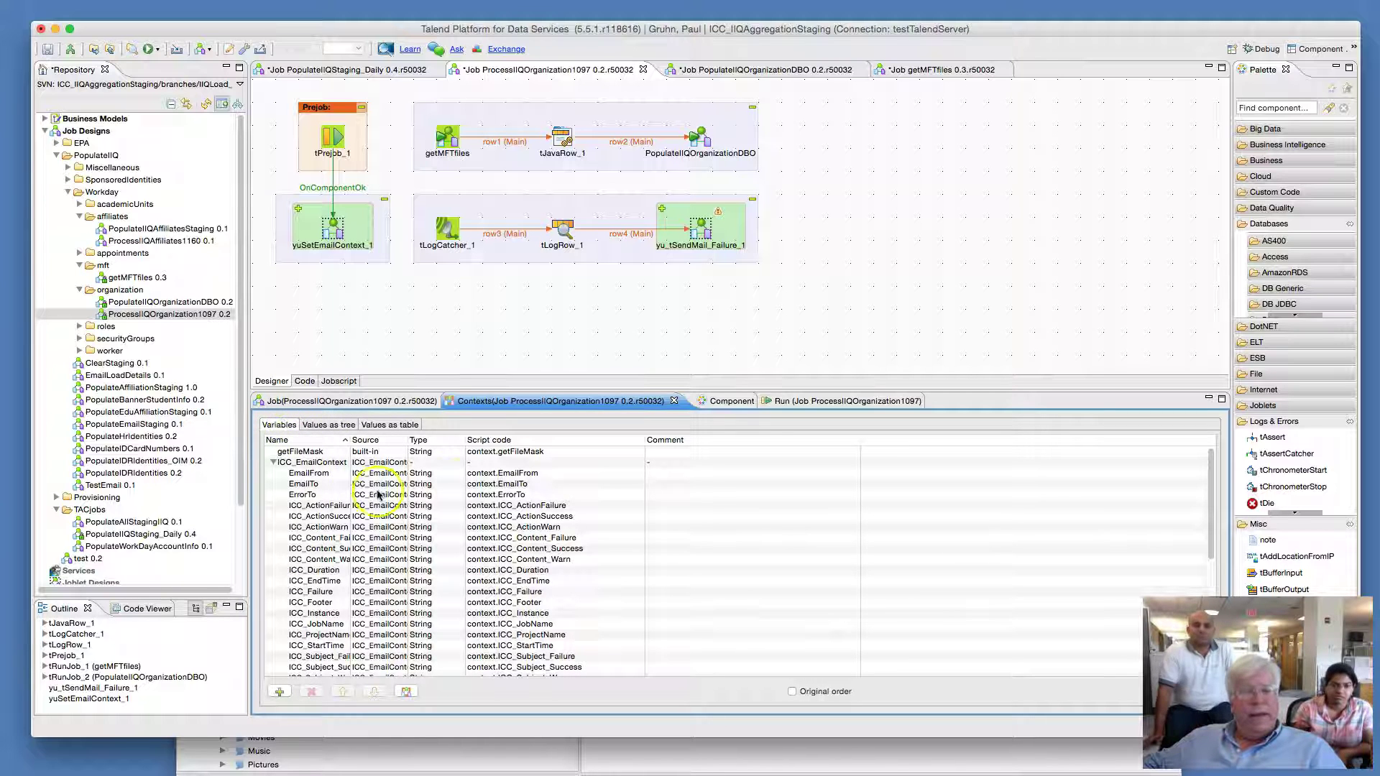
click(447, 140)
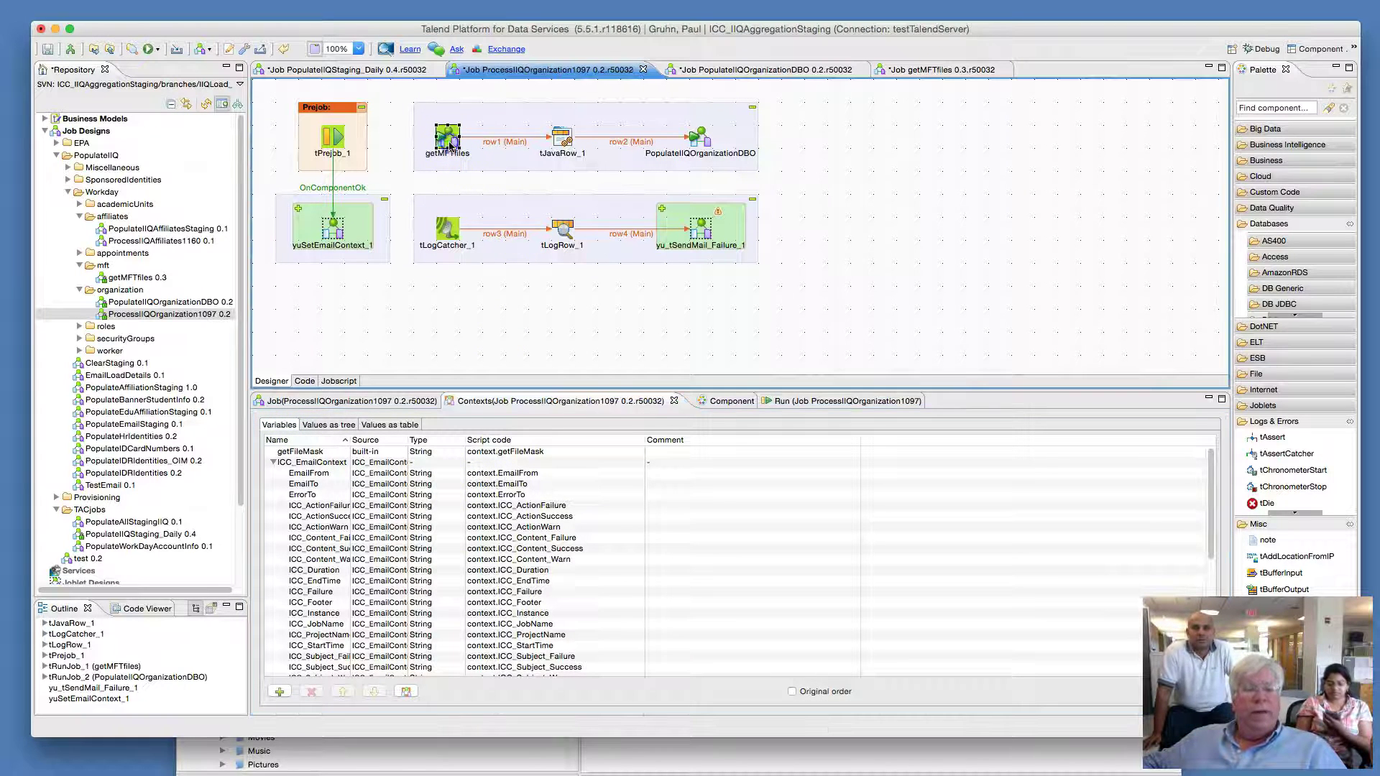
click(524, 70)
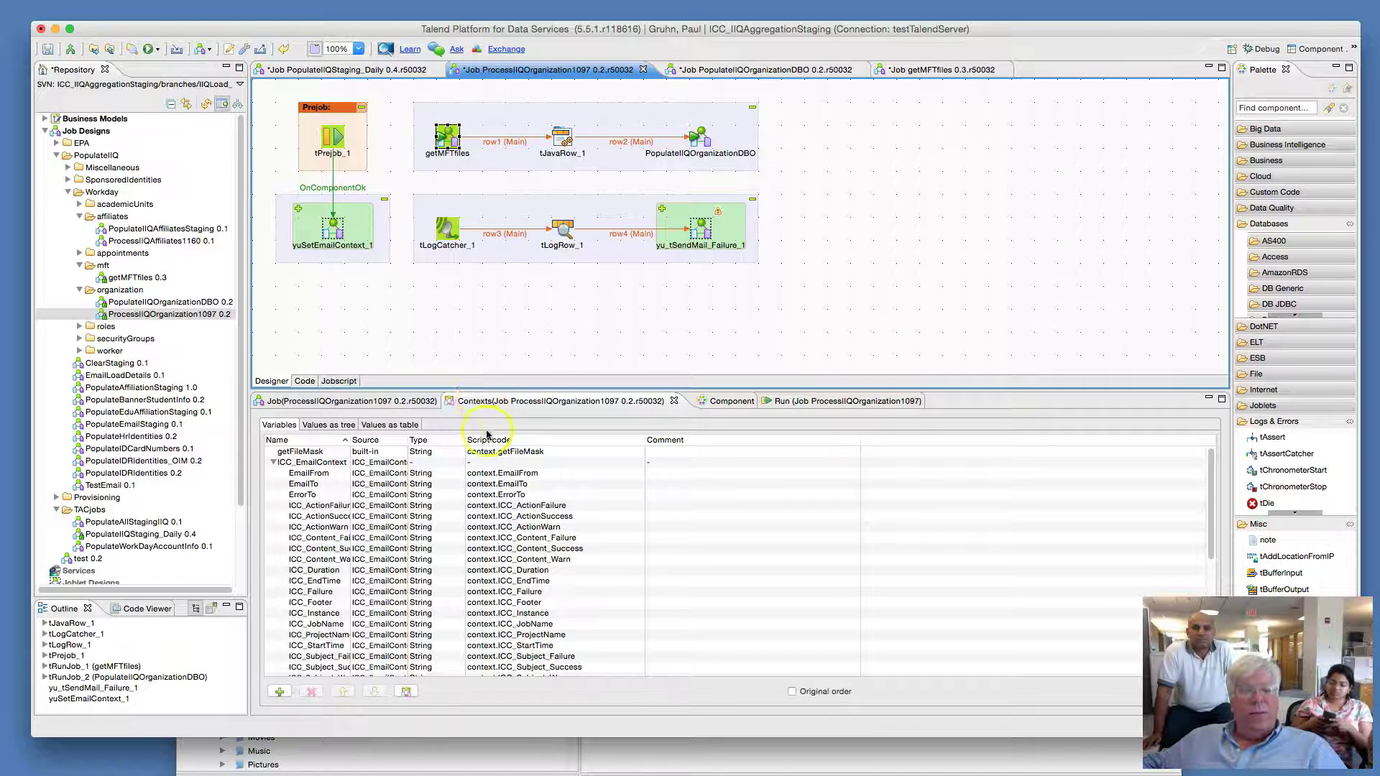
click(272, 463)
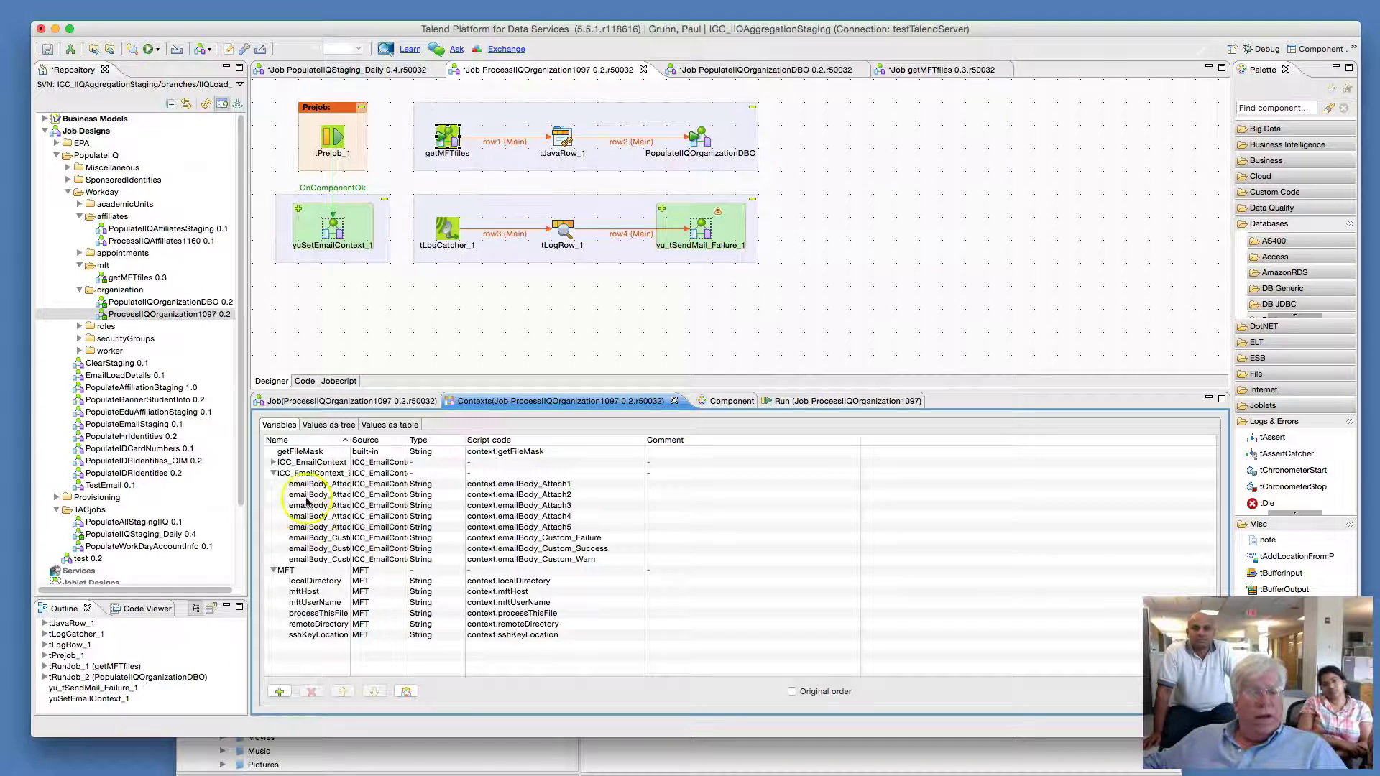
click(298, 452)
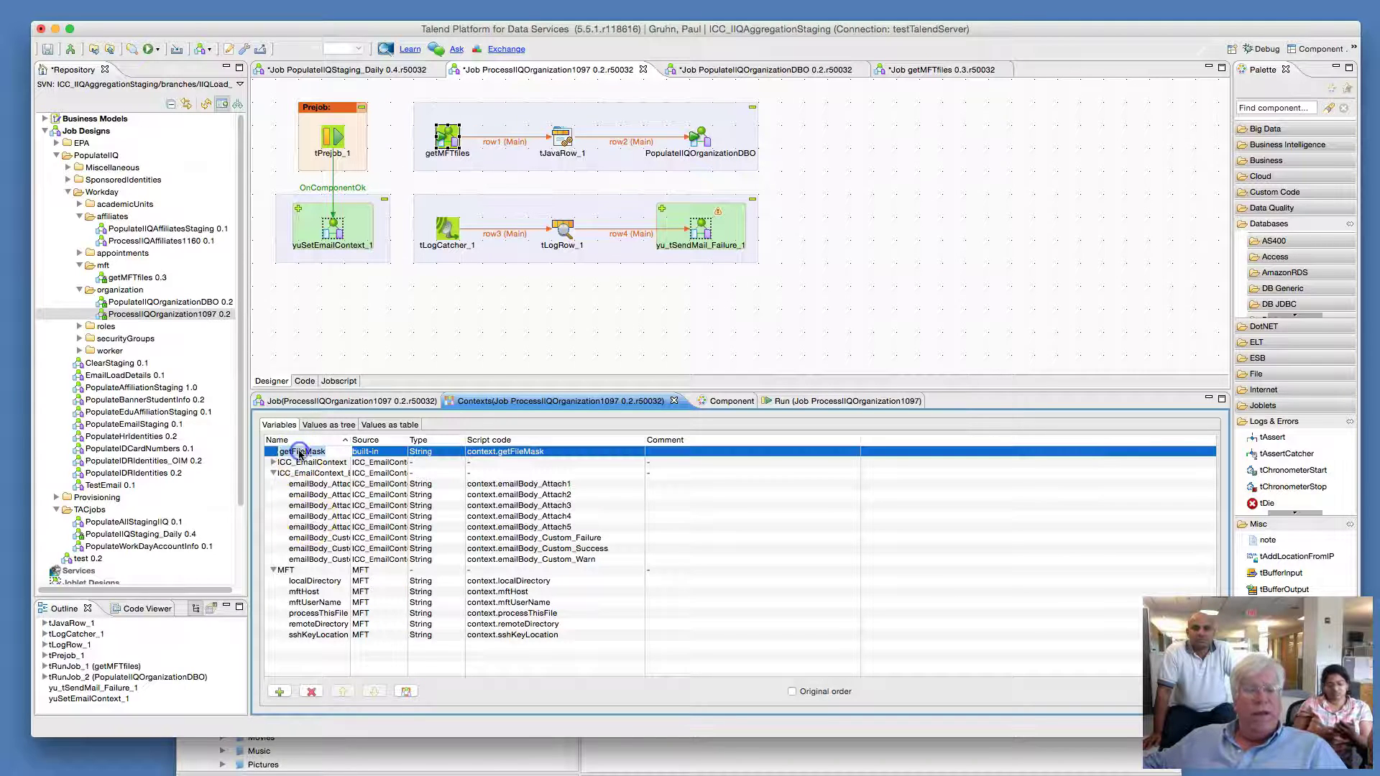
Show the context values as a table and widen the Default column to read the full getFileMask value
click(388, 425)
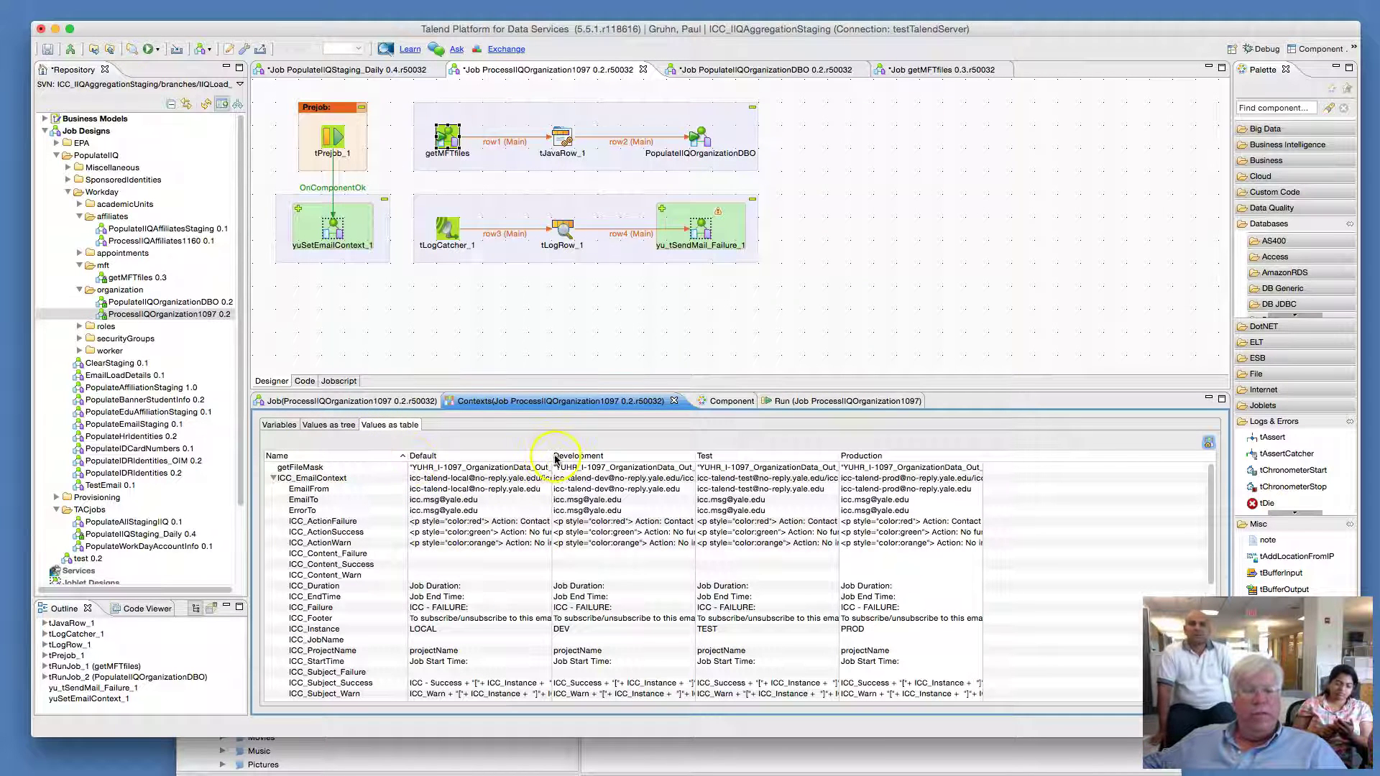
drag(552, 456, 607, 458)
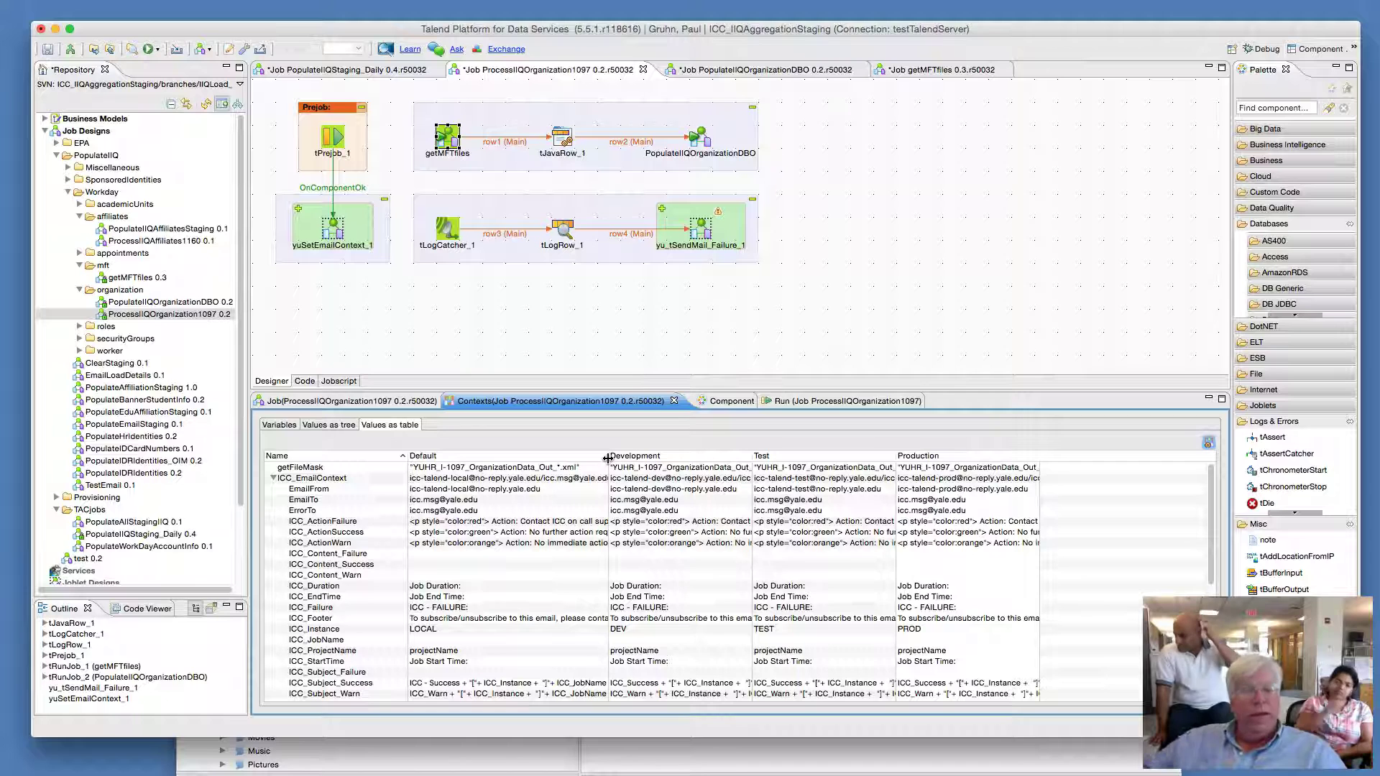
click(314, 462)
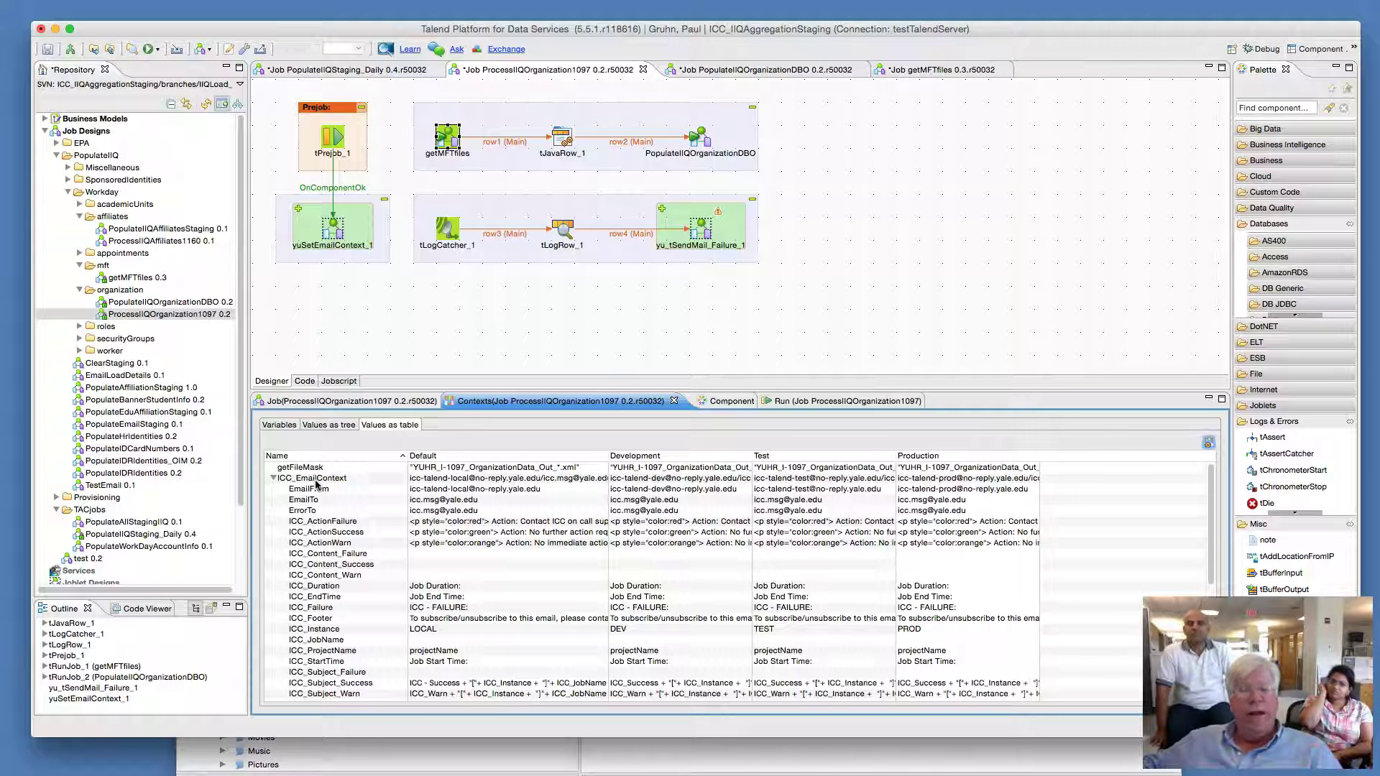
Examine the tJavaRow_1 code after getMFTfiles, highlighting context.processThisFile and the localDirectory part of its assignment
click(447, 126)
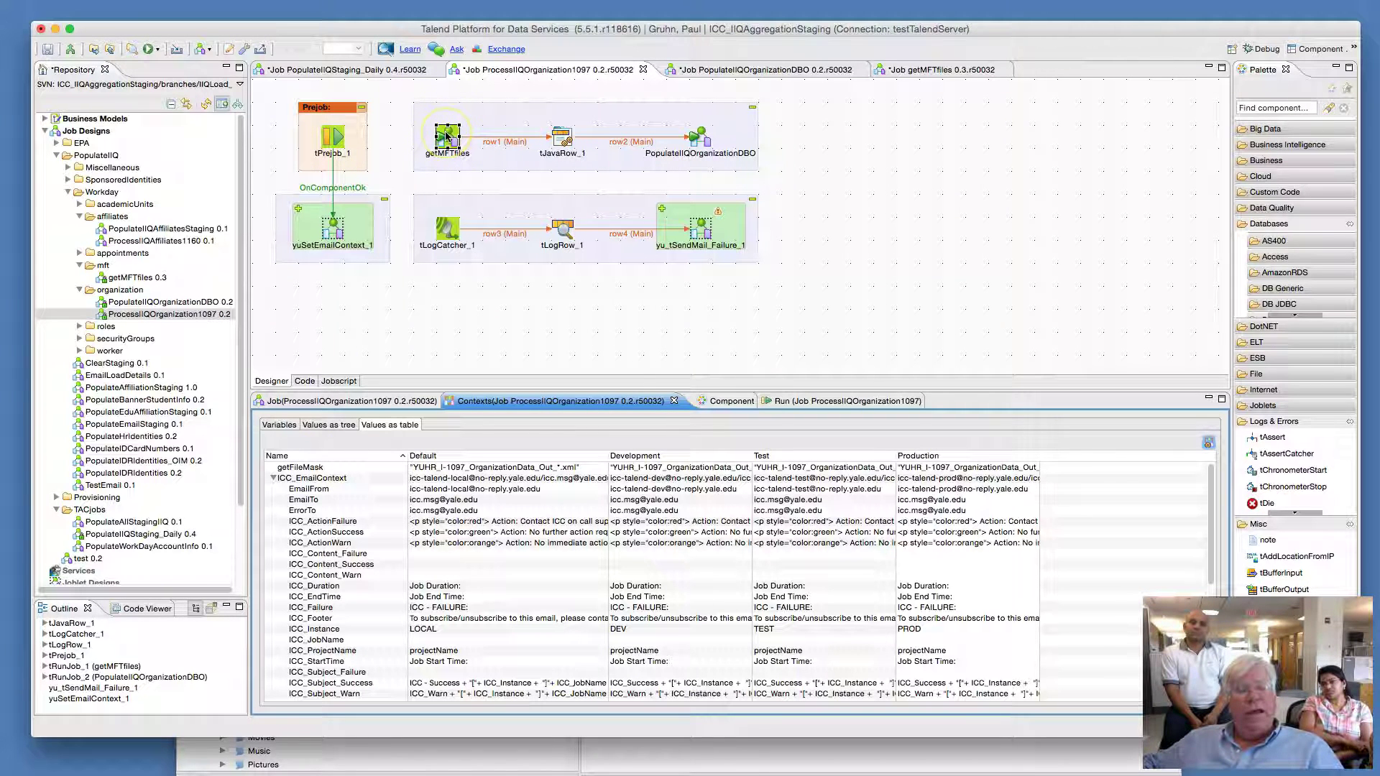
click(565, 138)
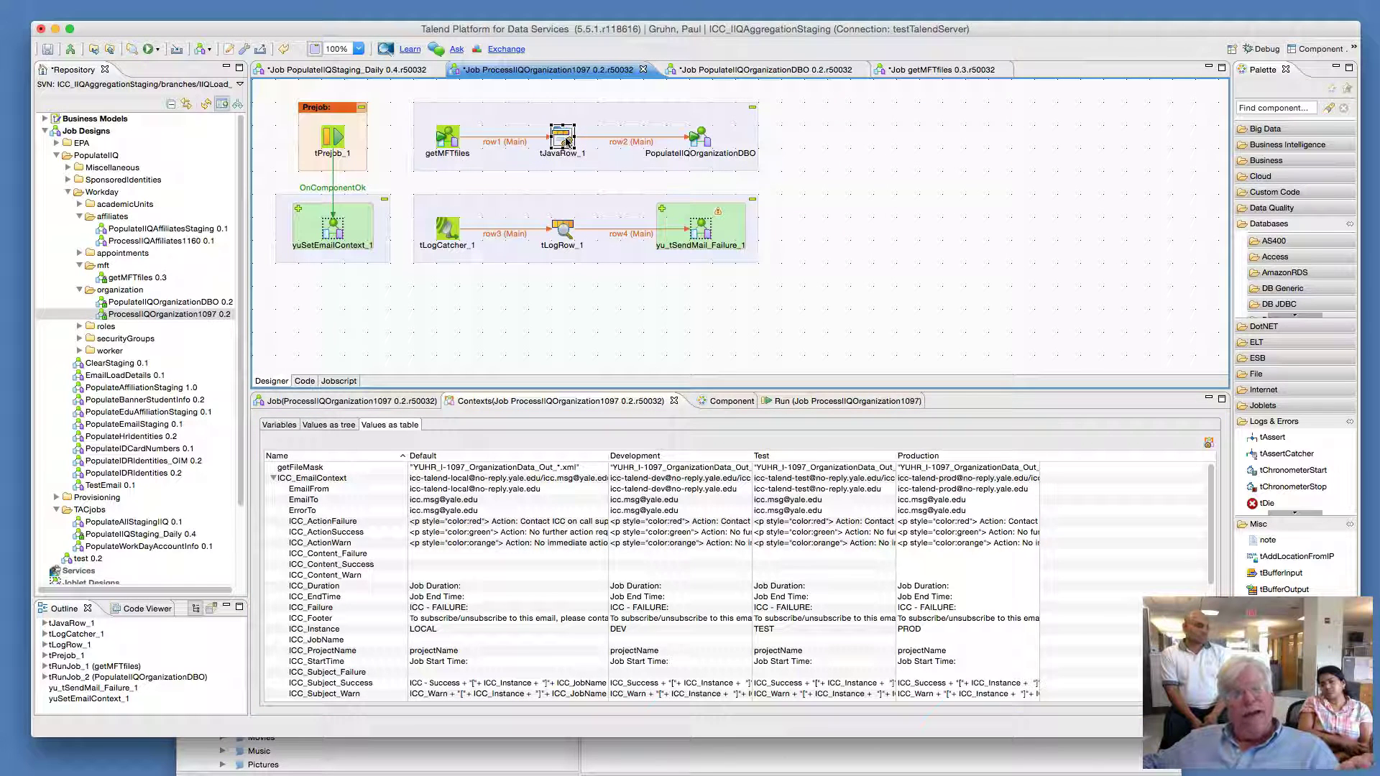
click(725, 401)
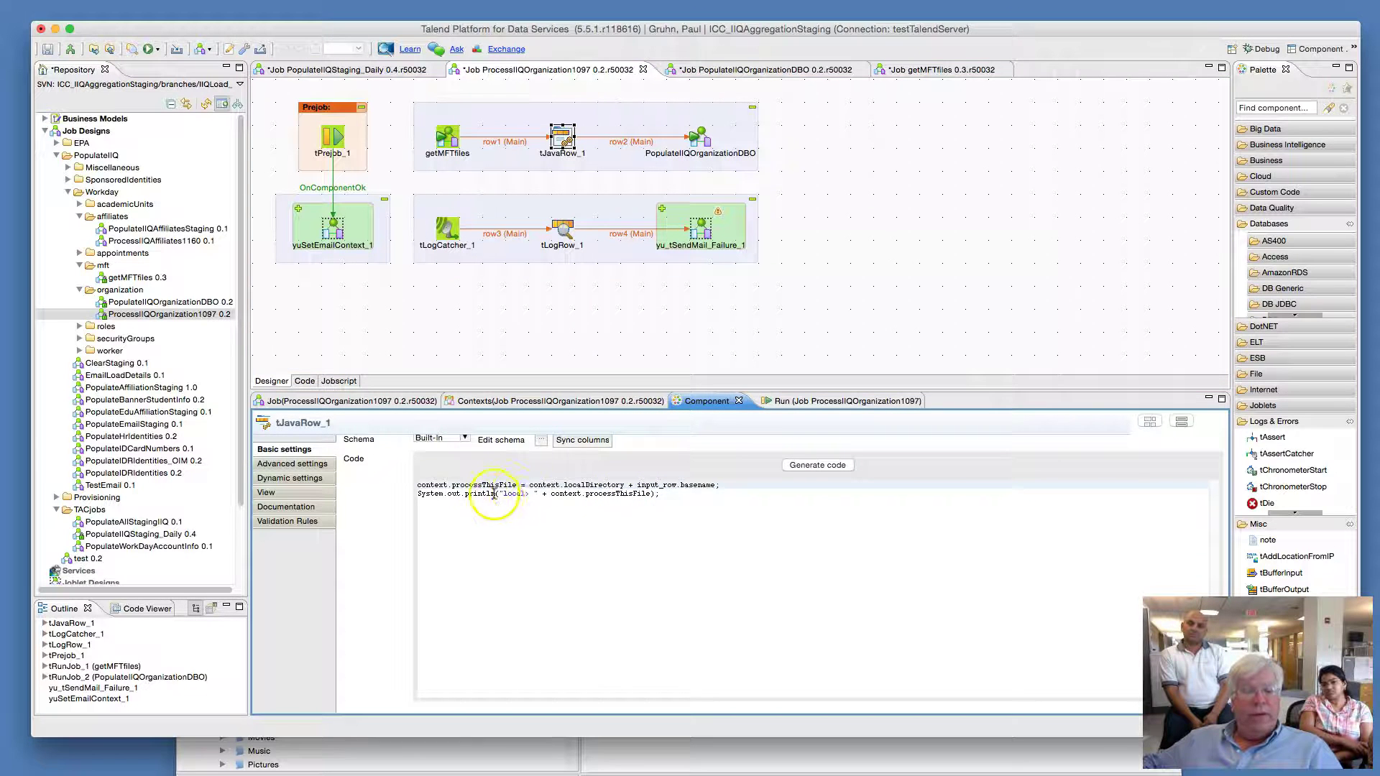
drag(516, 486, 397, 483)
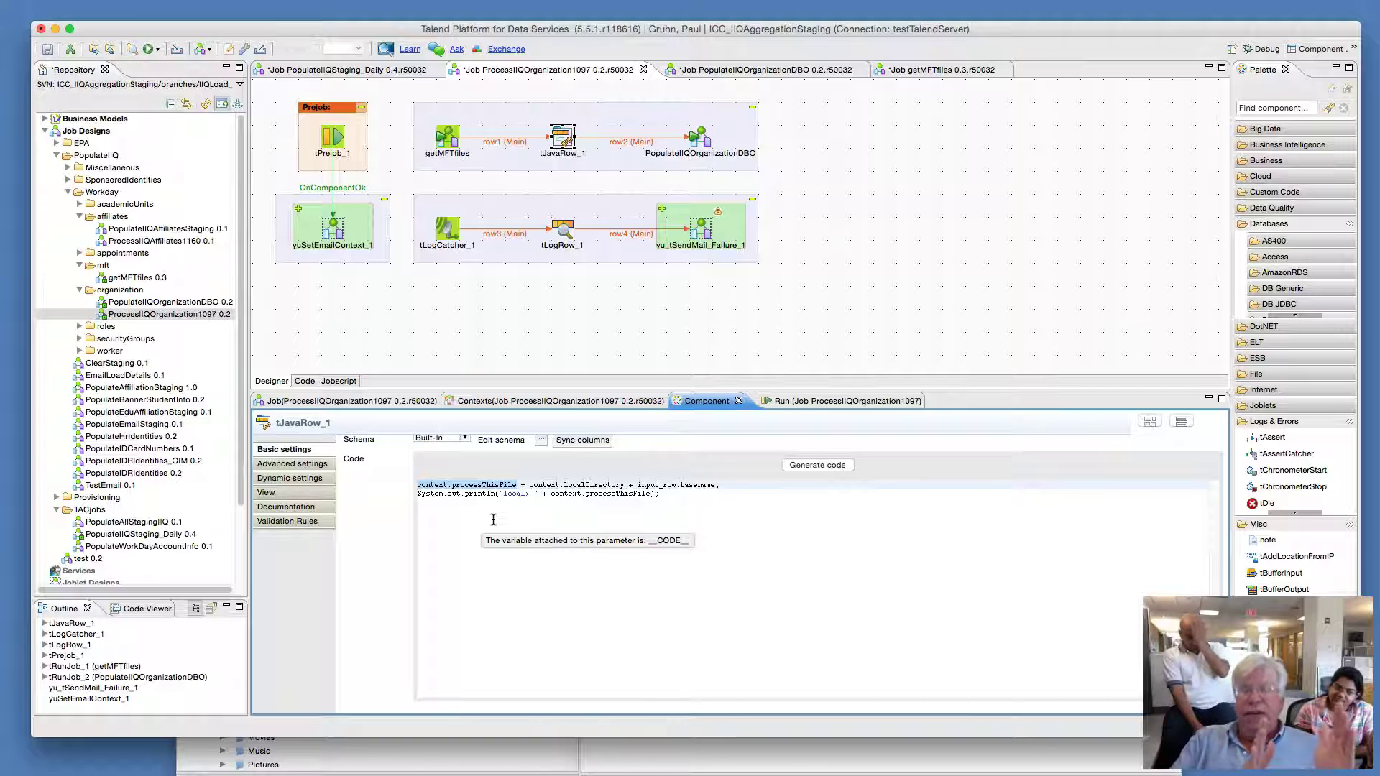
drag(721, 486, 417, 485)
drag(627, 485, 563, 485)
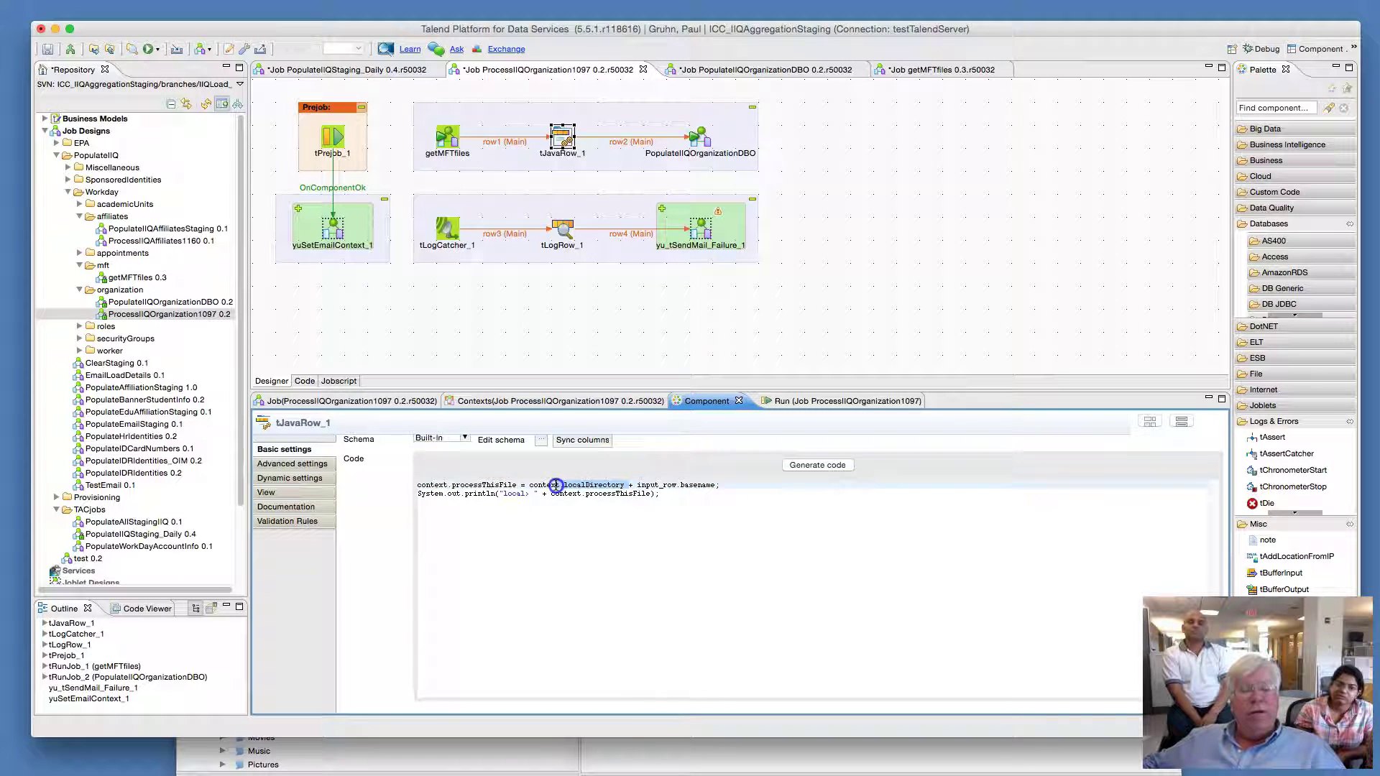
Trace the main subjob from getMFTfiles through tJavaRow_1 to PopulateIIQOrganizationDBO and check the context parameter passed to it
click(446, 136)
click(561, 142)
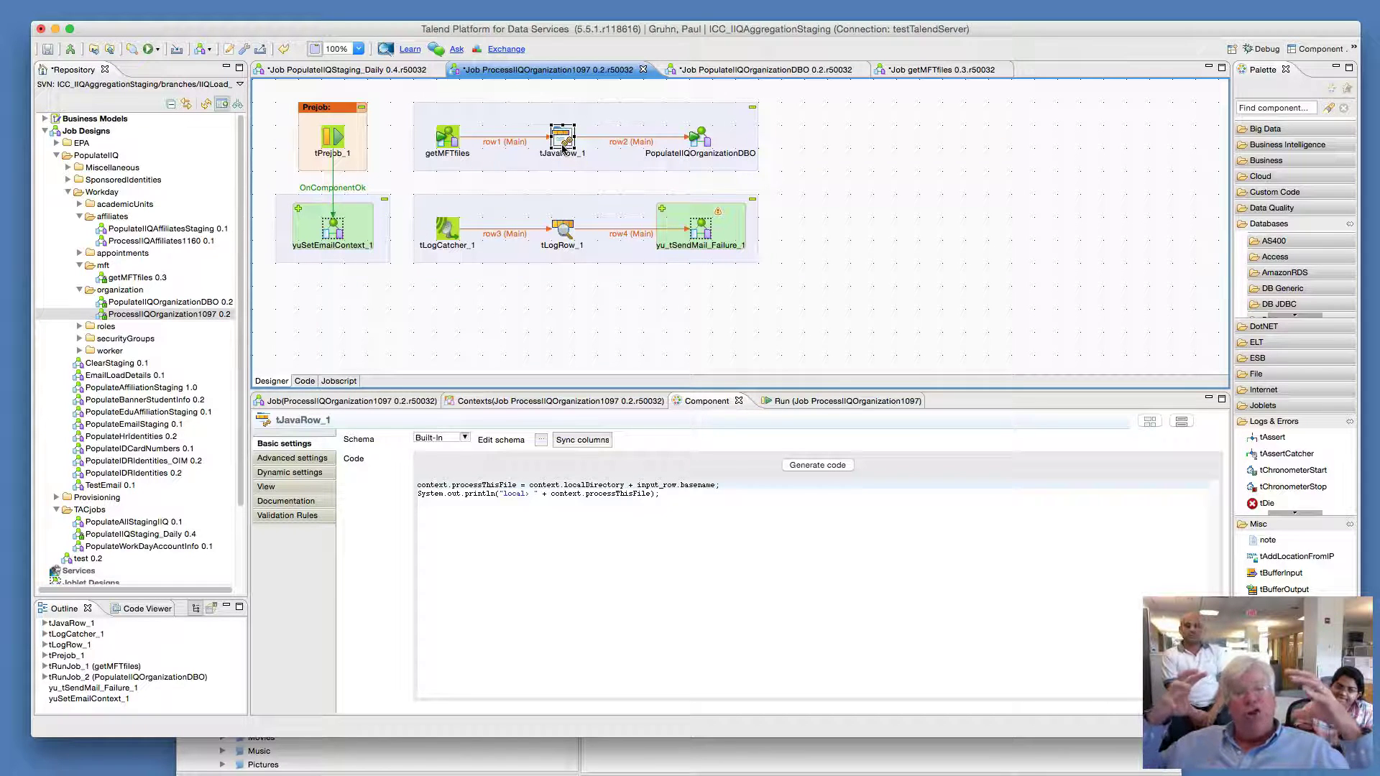
click(703, 140)
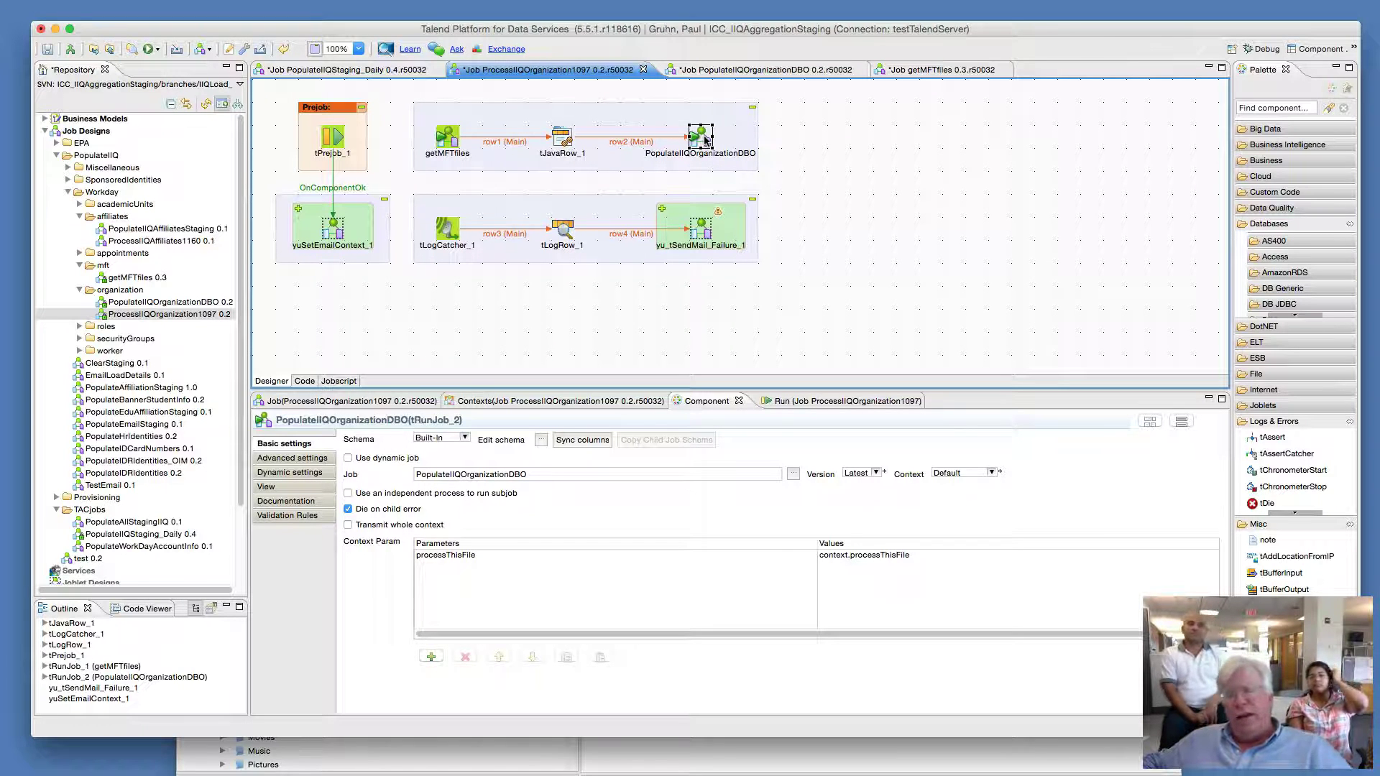
Open the PopulateIIQOrganizationDBO child job and point out its prejob and error-handling subjobs
double_click(704, 139)
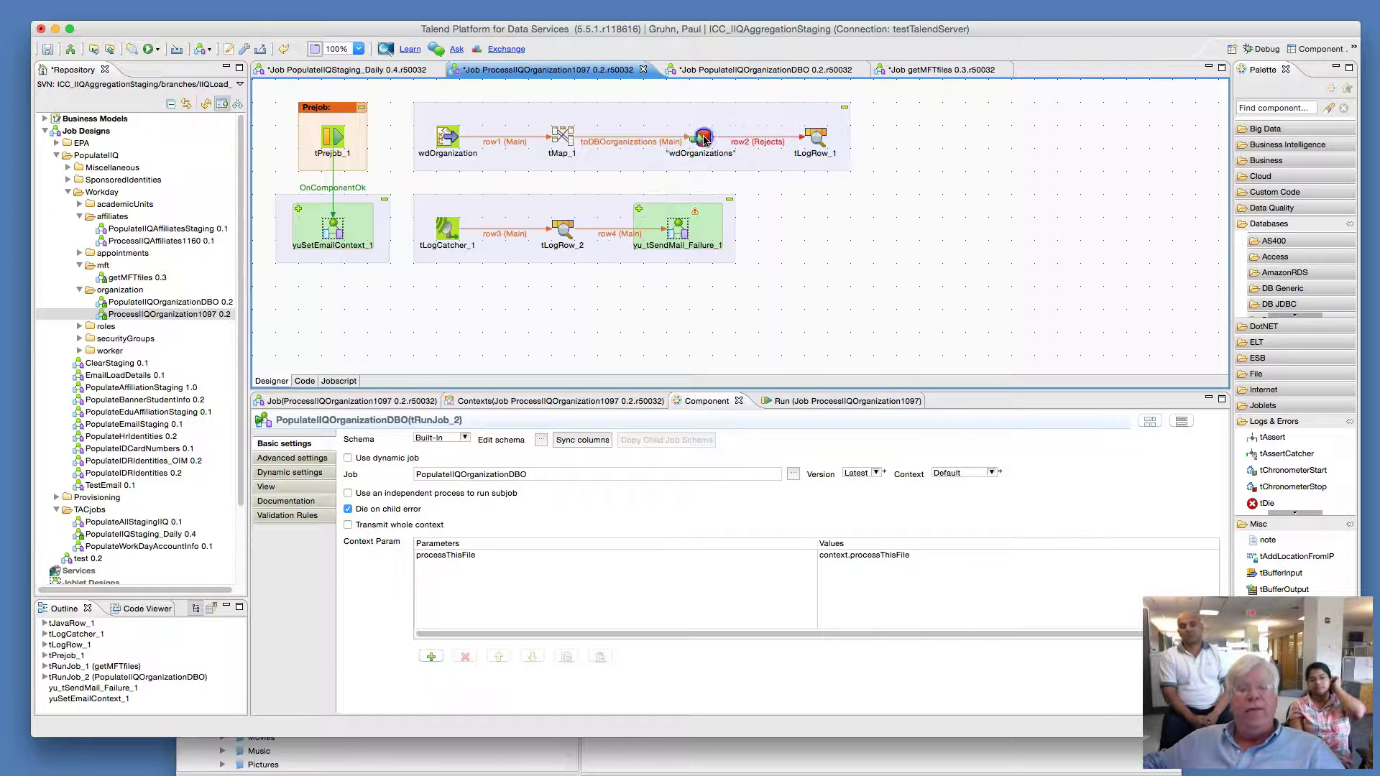
drag(285, 94, 400, 283)
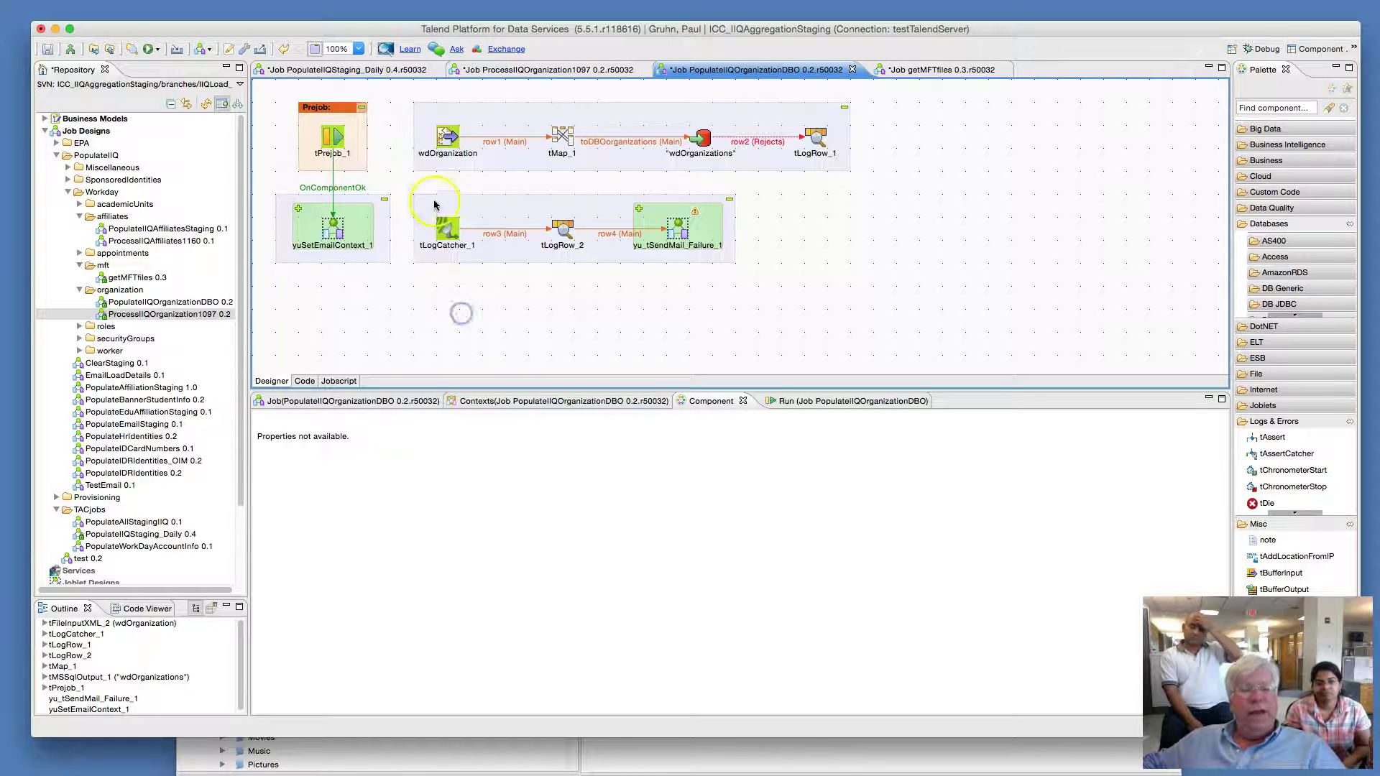
drag(395, 184, 819, 312)
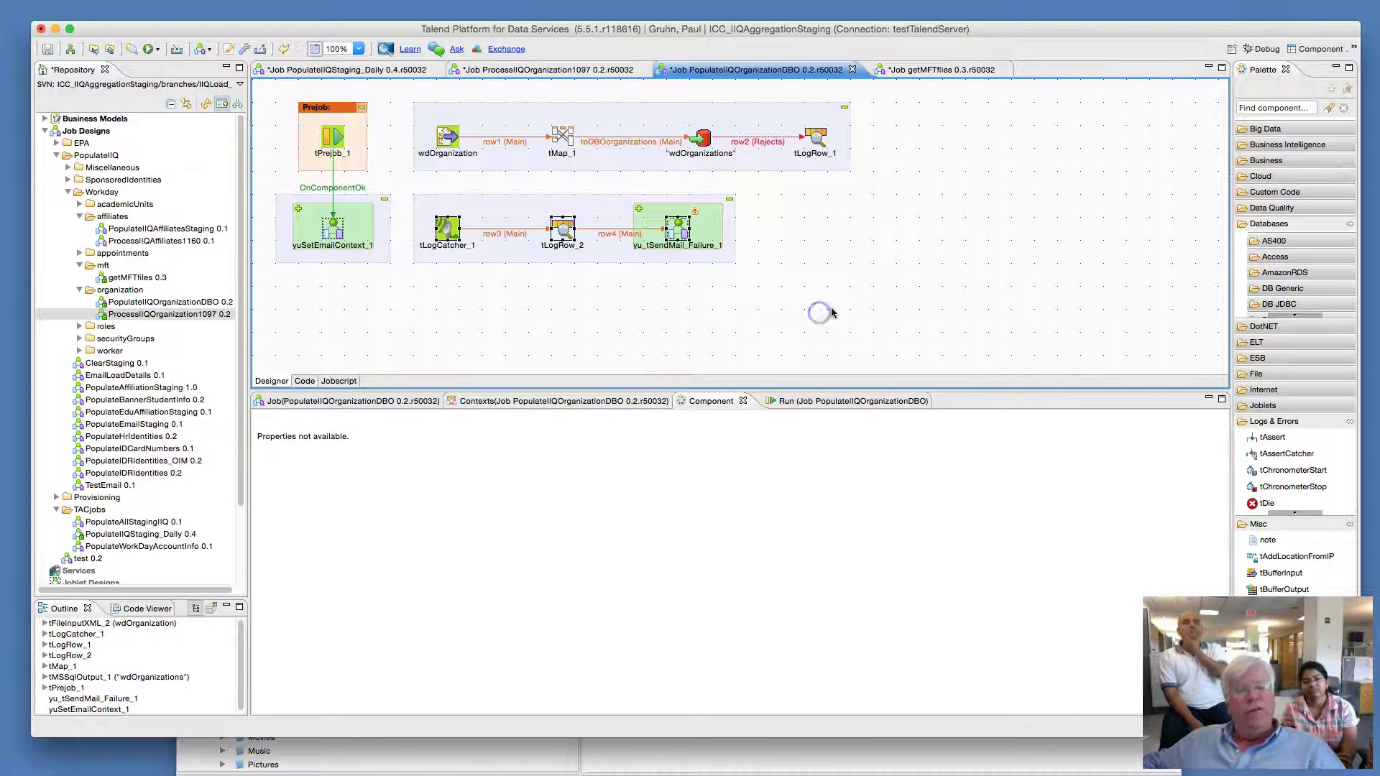
Examine the file name setting of the wdOrganization XML input, highlighting context.processThisFile
click(445, 135)
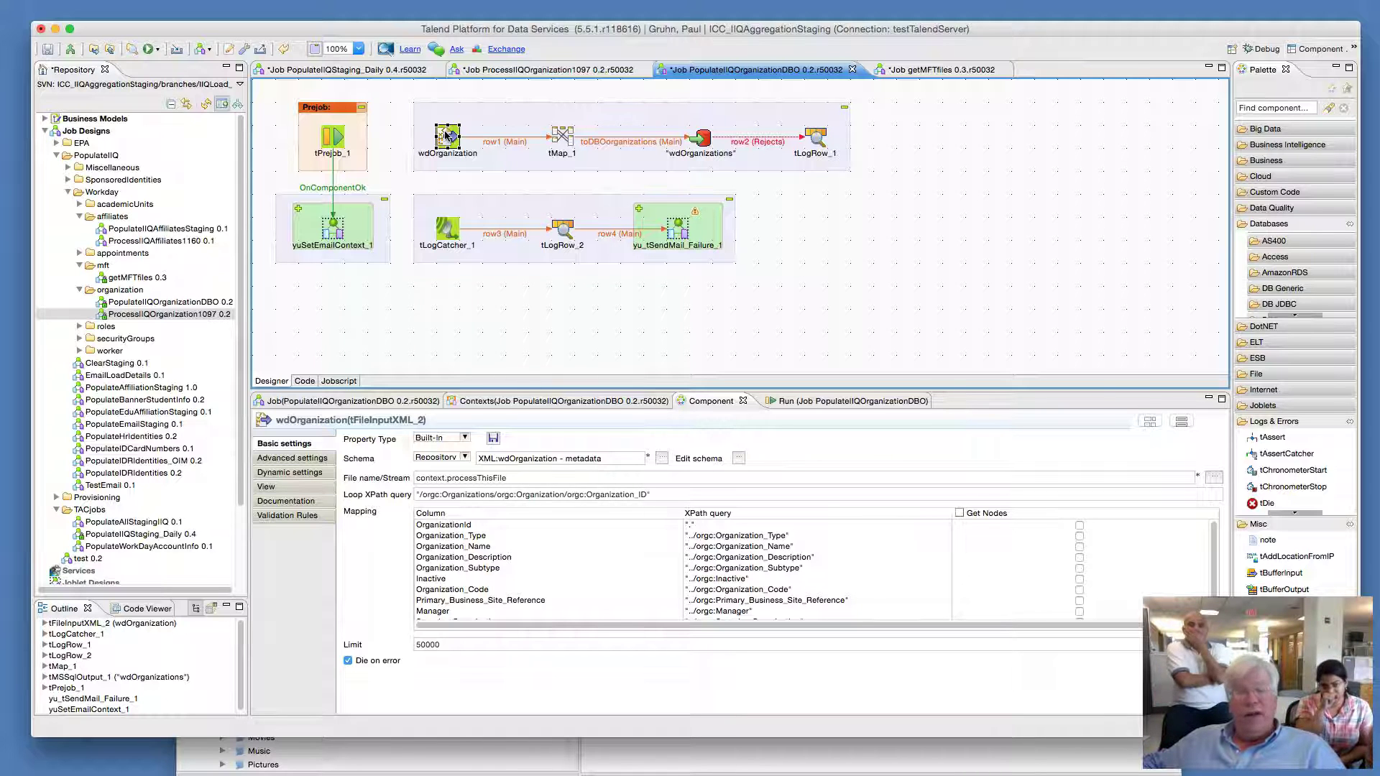
click(515, 480)
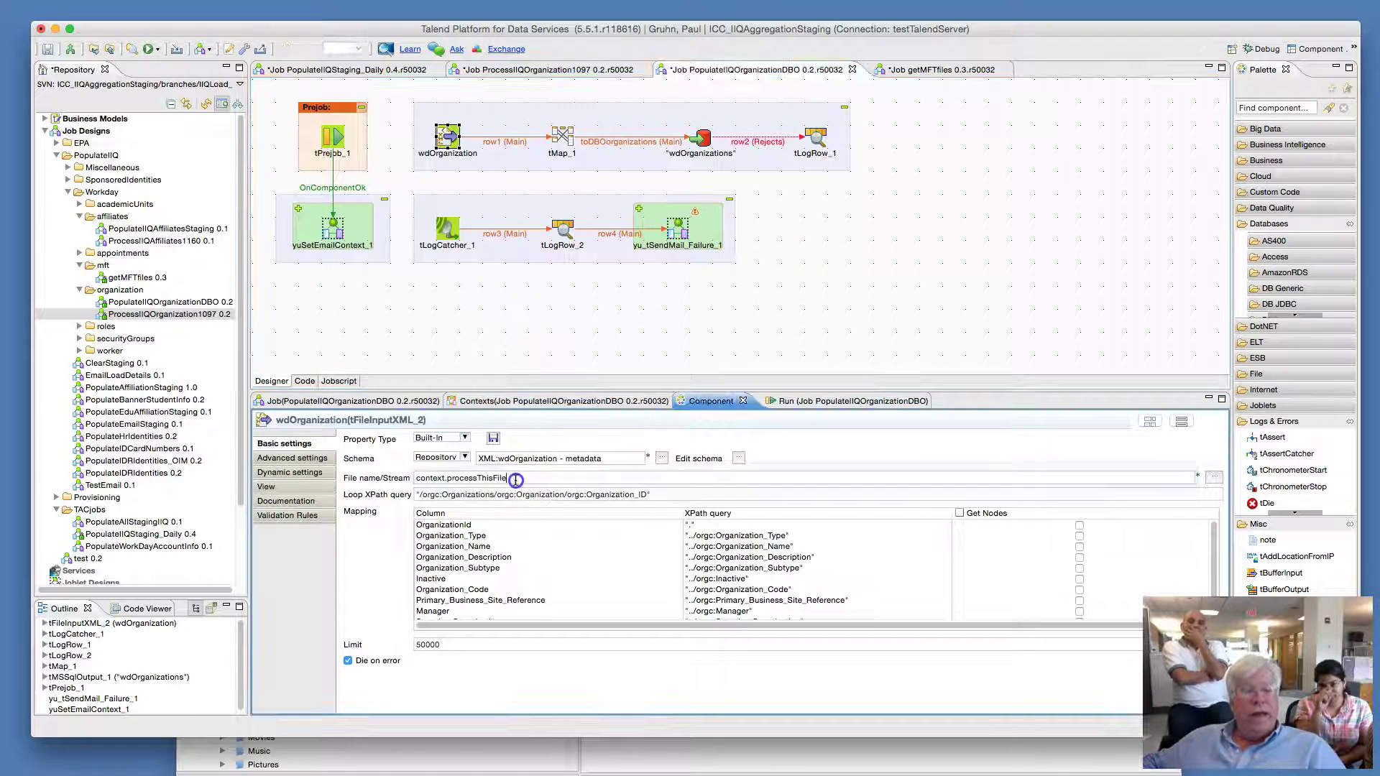
double_click(468, 480)
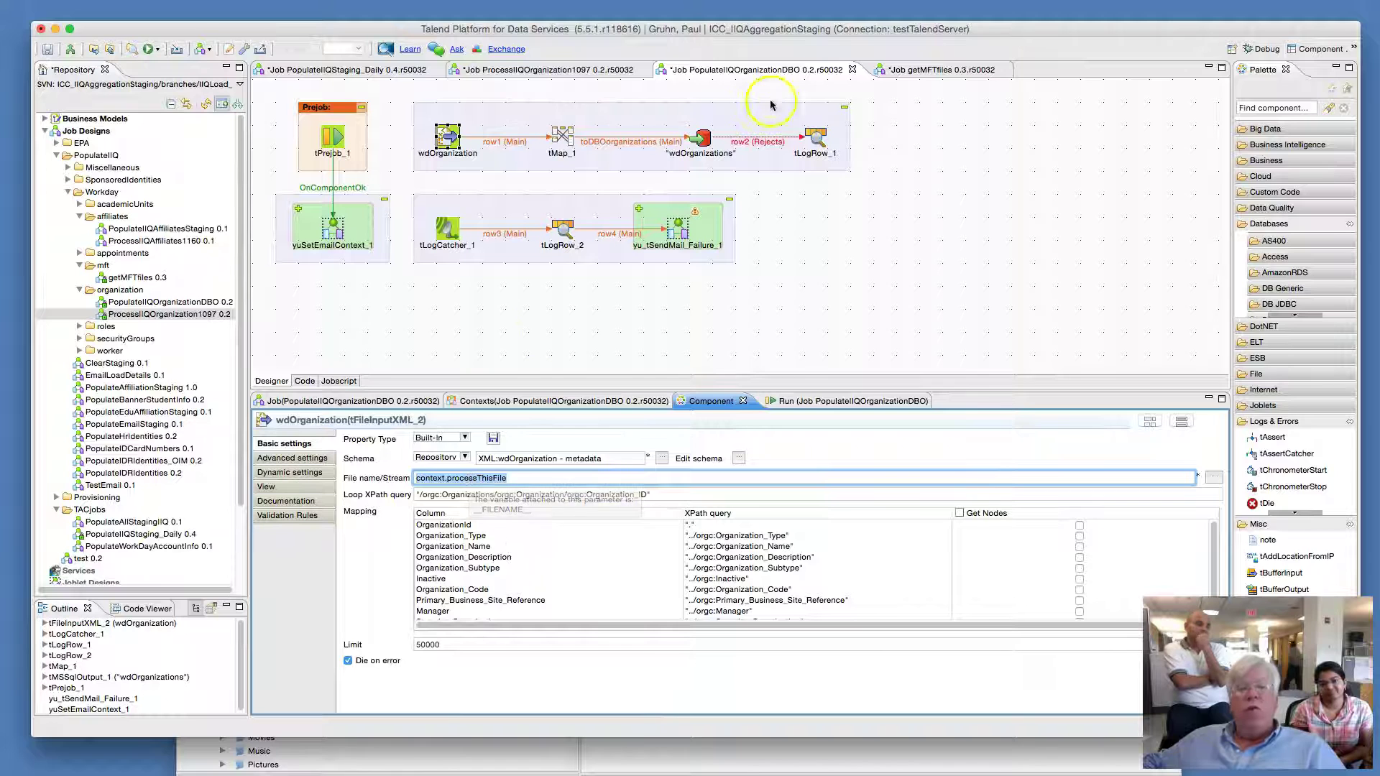
Return to ProcessIIQOrganization1097 and review how tJavaRow_1 builds processThisFile from context.localDirectory and input_row.basename
click(595, 70)
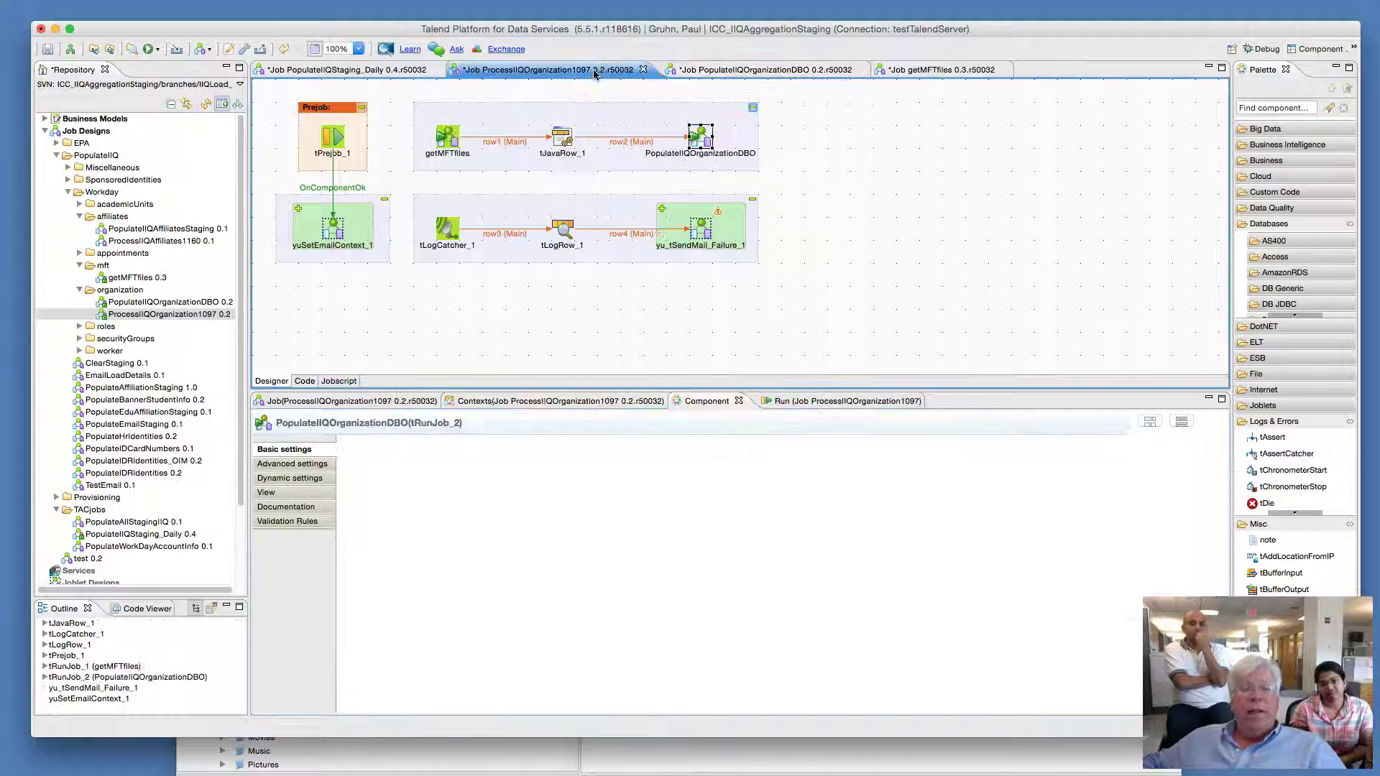
click(564, 136)
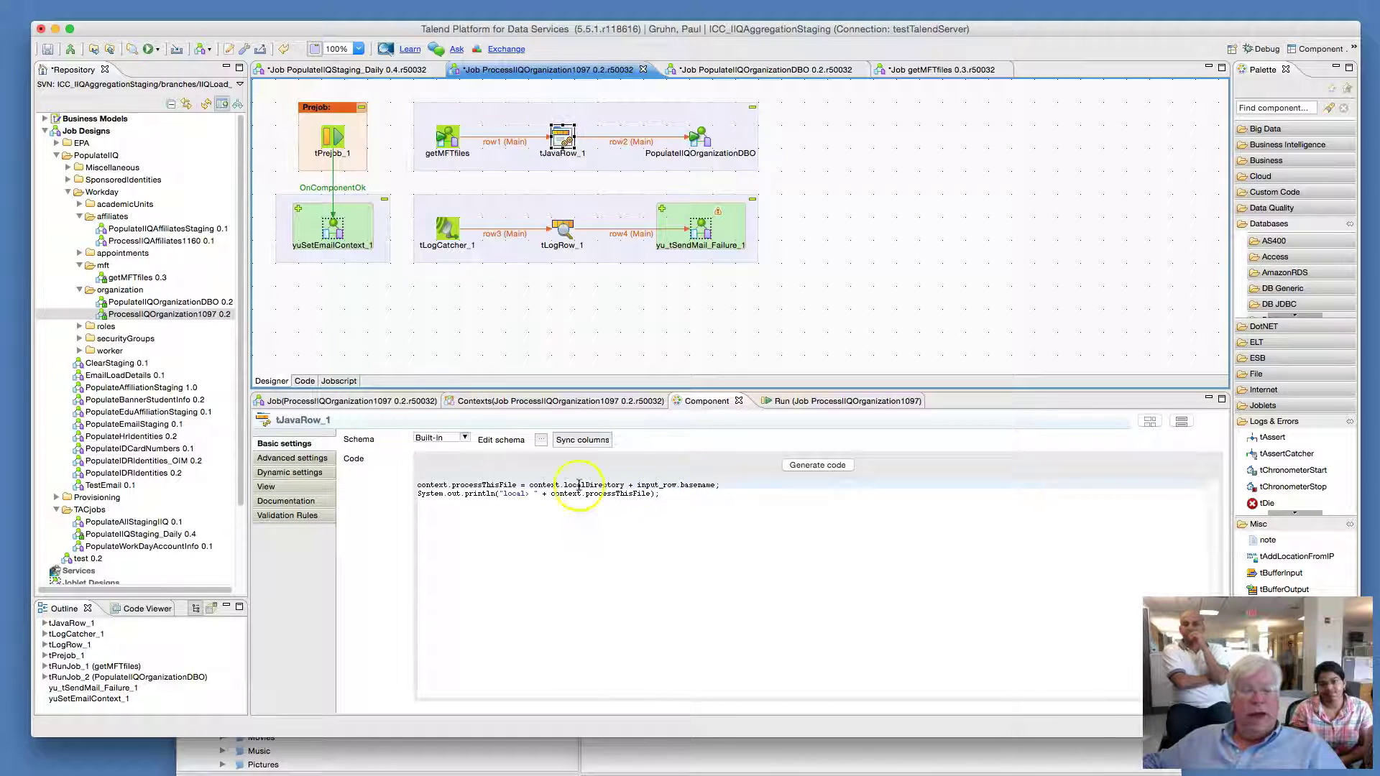
drag(518, 485, 402, 492)
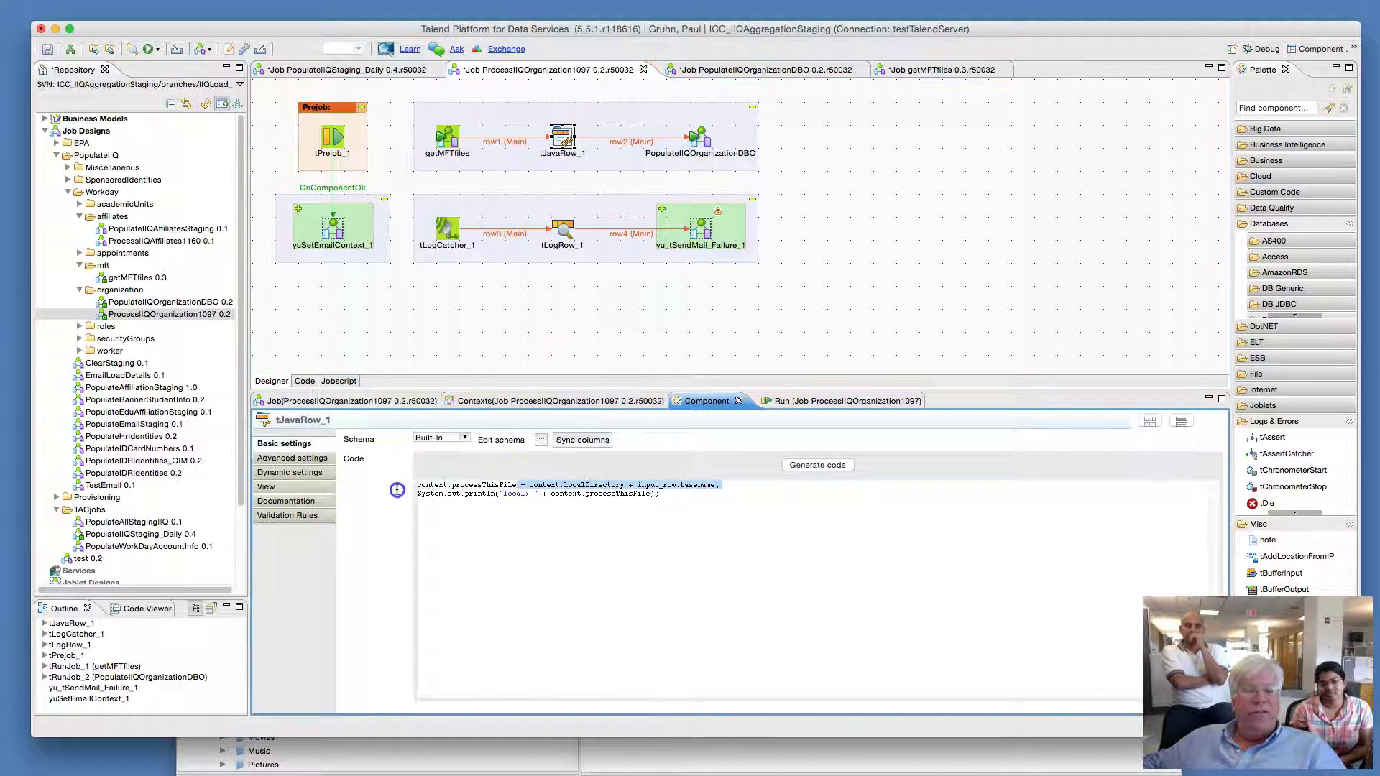
click(754, 514)
drag(726, 487, 530, 485)
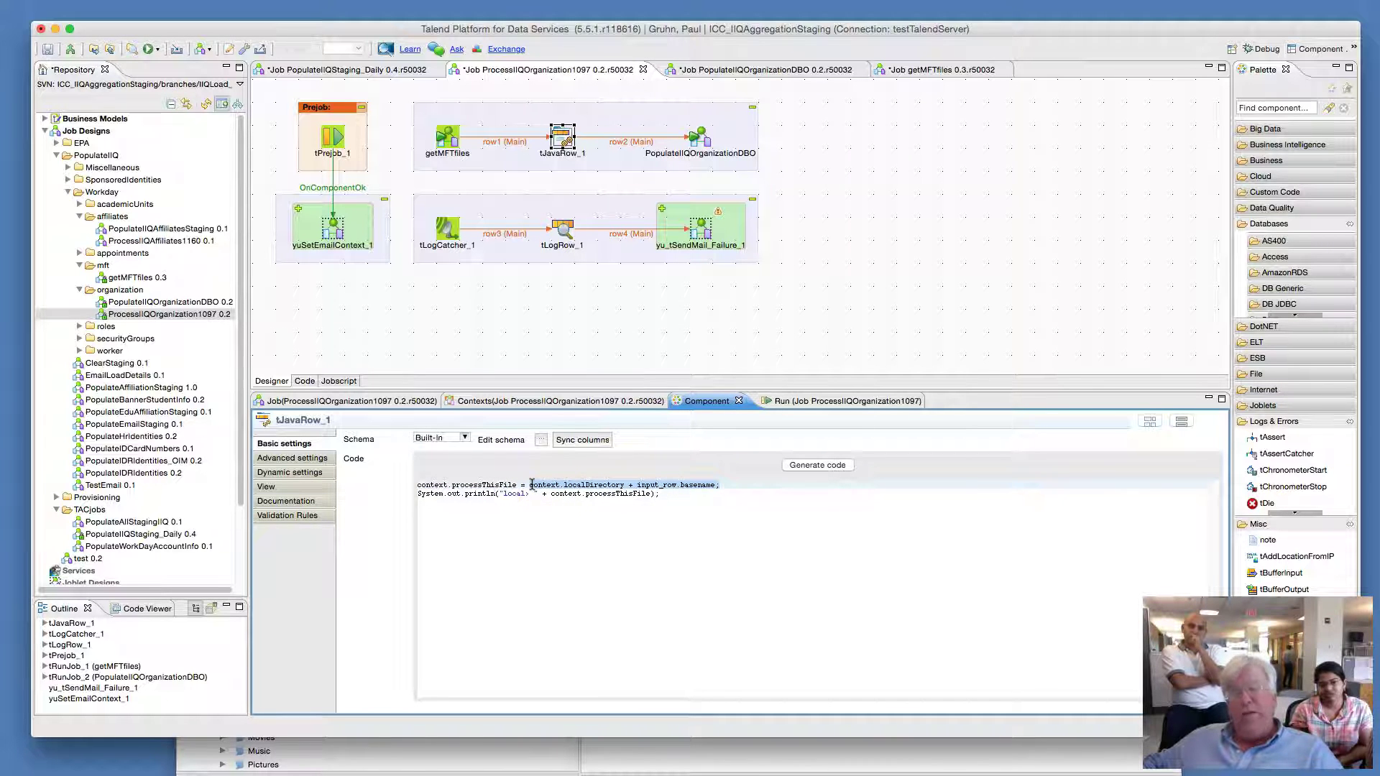
click(623, 486)
Compare the context parameters of the getMFTfiles and PopulateIIQOrganizationDBO components in ProcessIIQOrganization1097
click(564, 237)
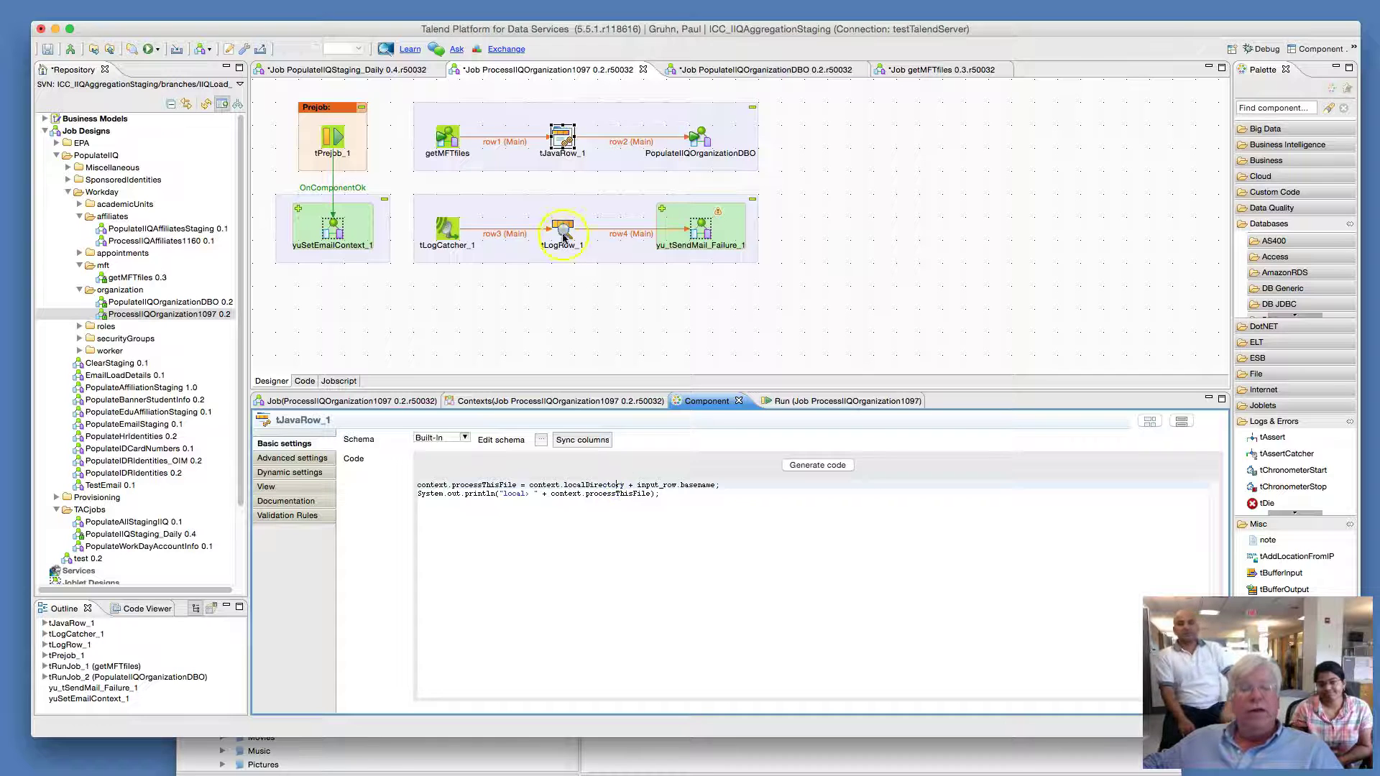
click(447, 137)
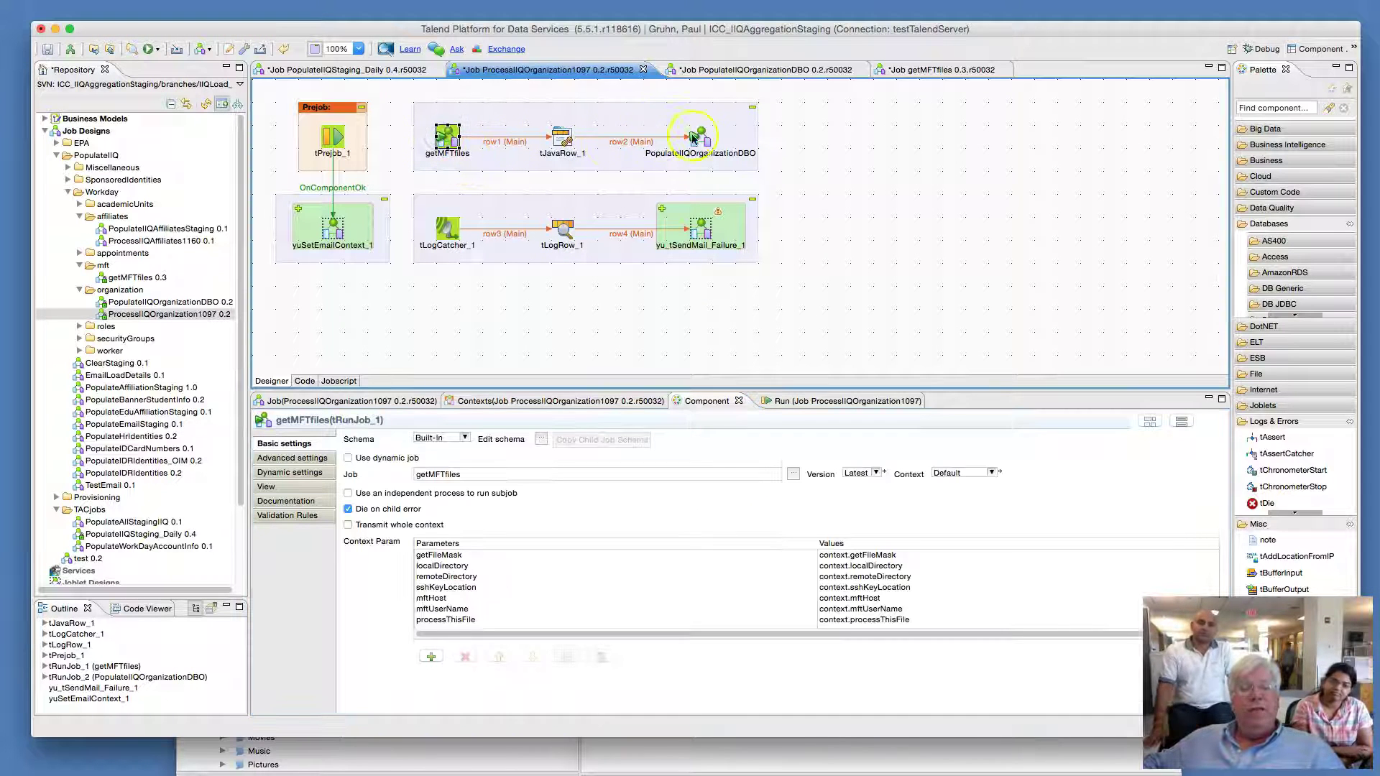
click(693, 136)
Switch back to the PopulateIIQOrganizationDBO job and check that wdOrganization reads its file from context.processThisFile
click(728, 67)
click(447, 136)
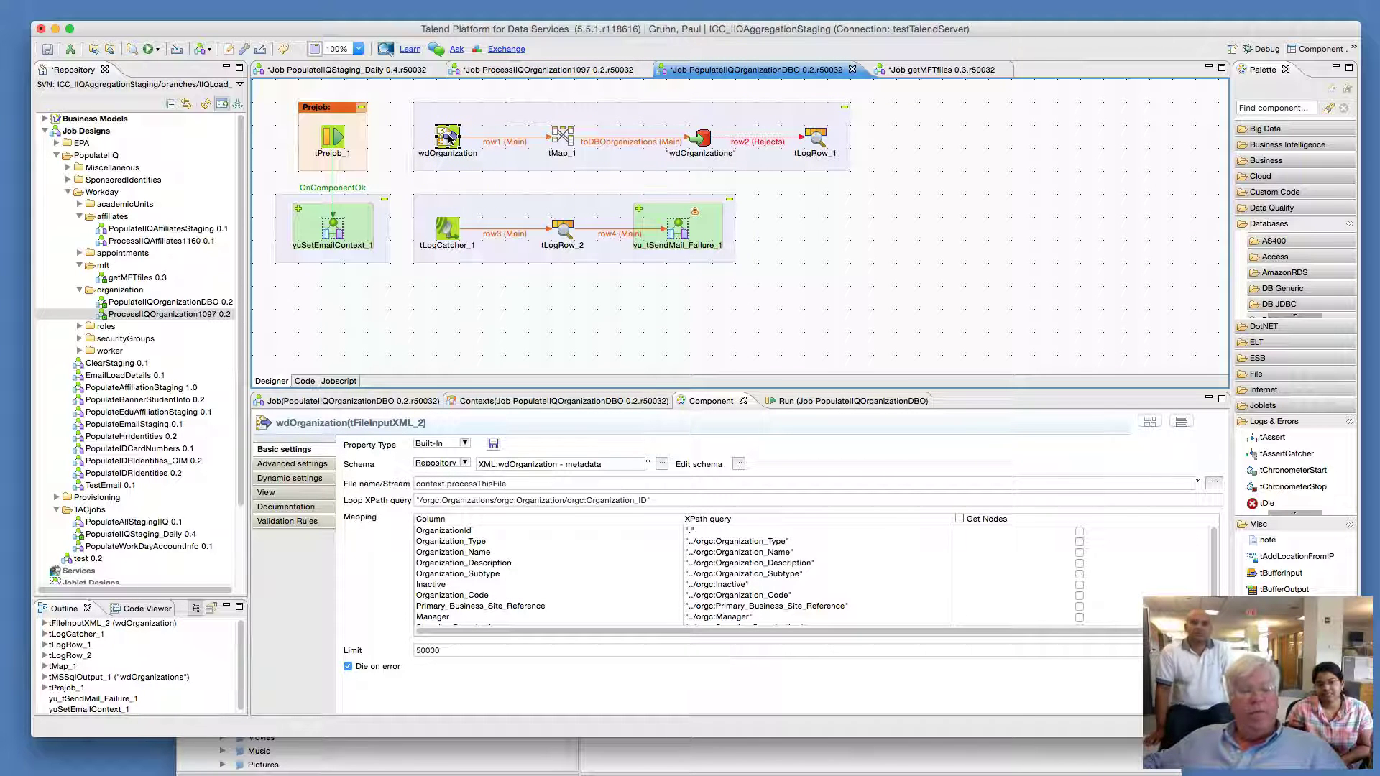
click(485, 483)
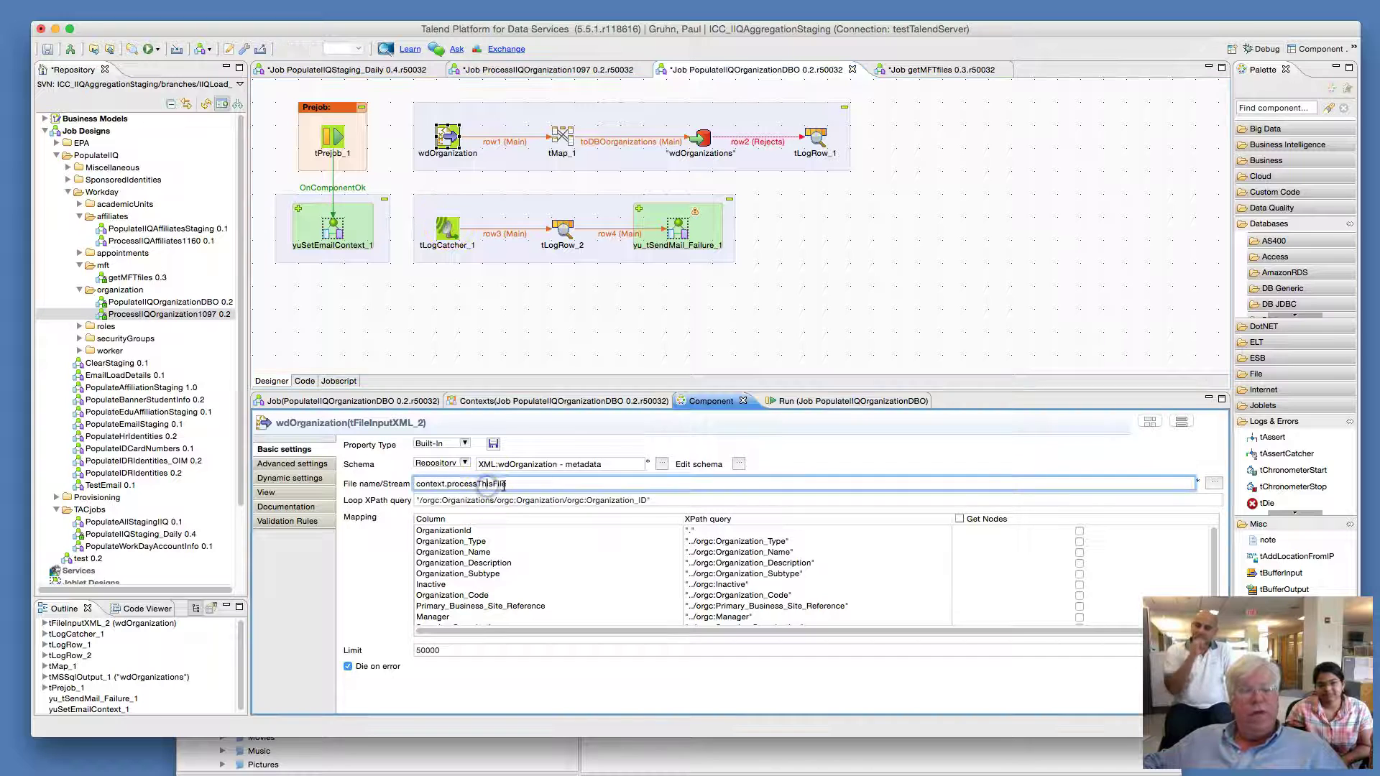
drag(507, 483, 401, 486)
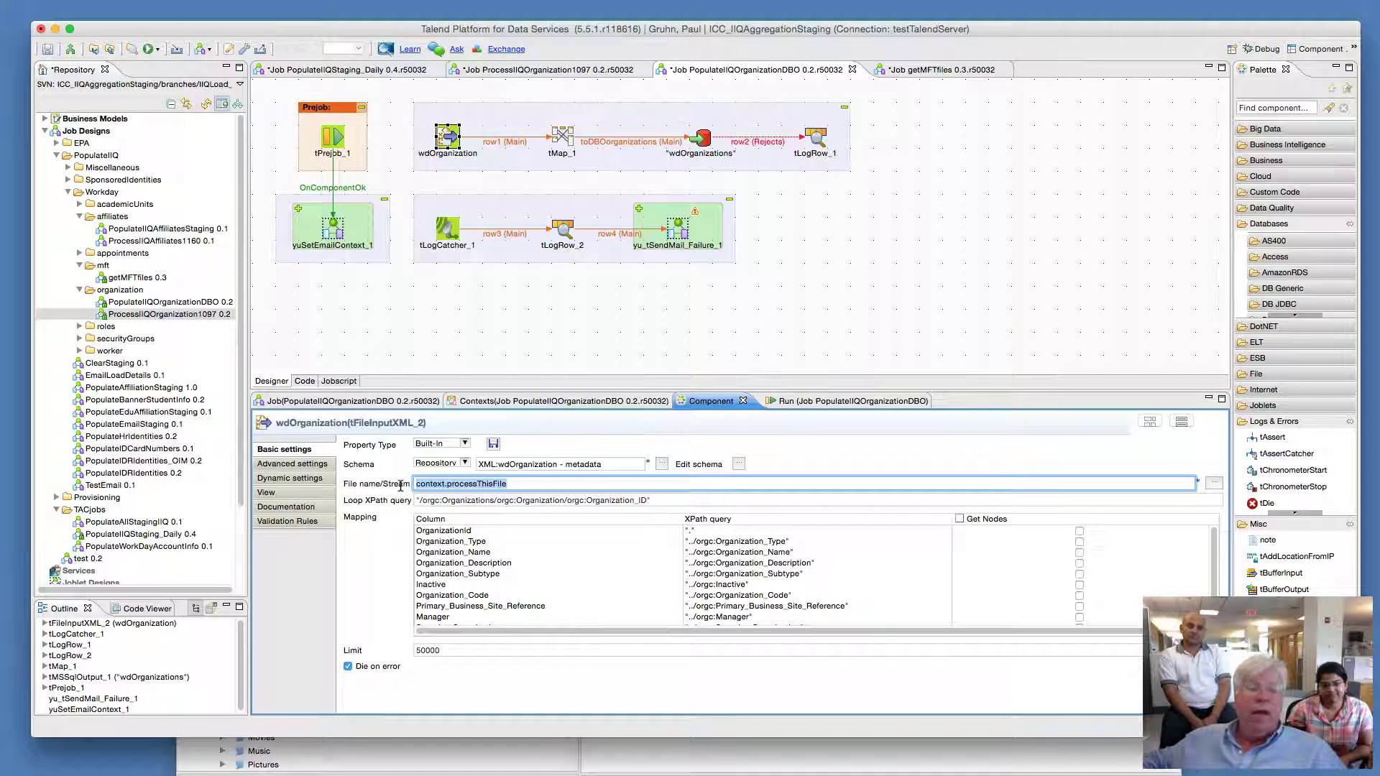
Review the column-to-XPath mapping of wdOrganization and open the tMap_1 mapping editor
click(448, 136)
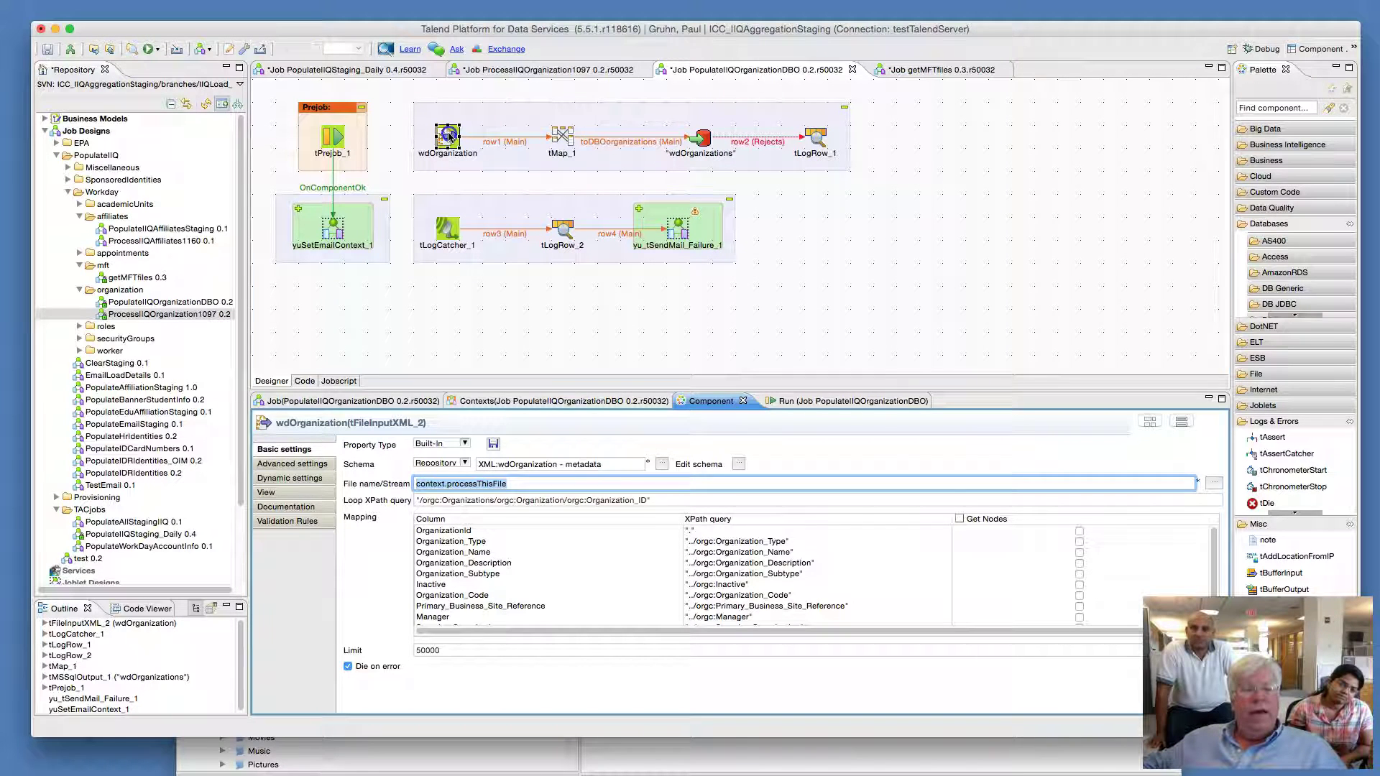
click(447, 136)
click(522, 582)
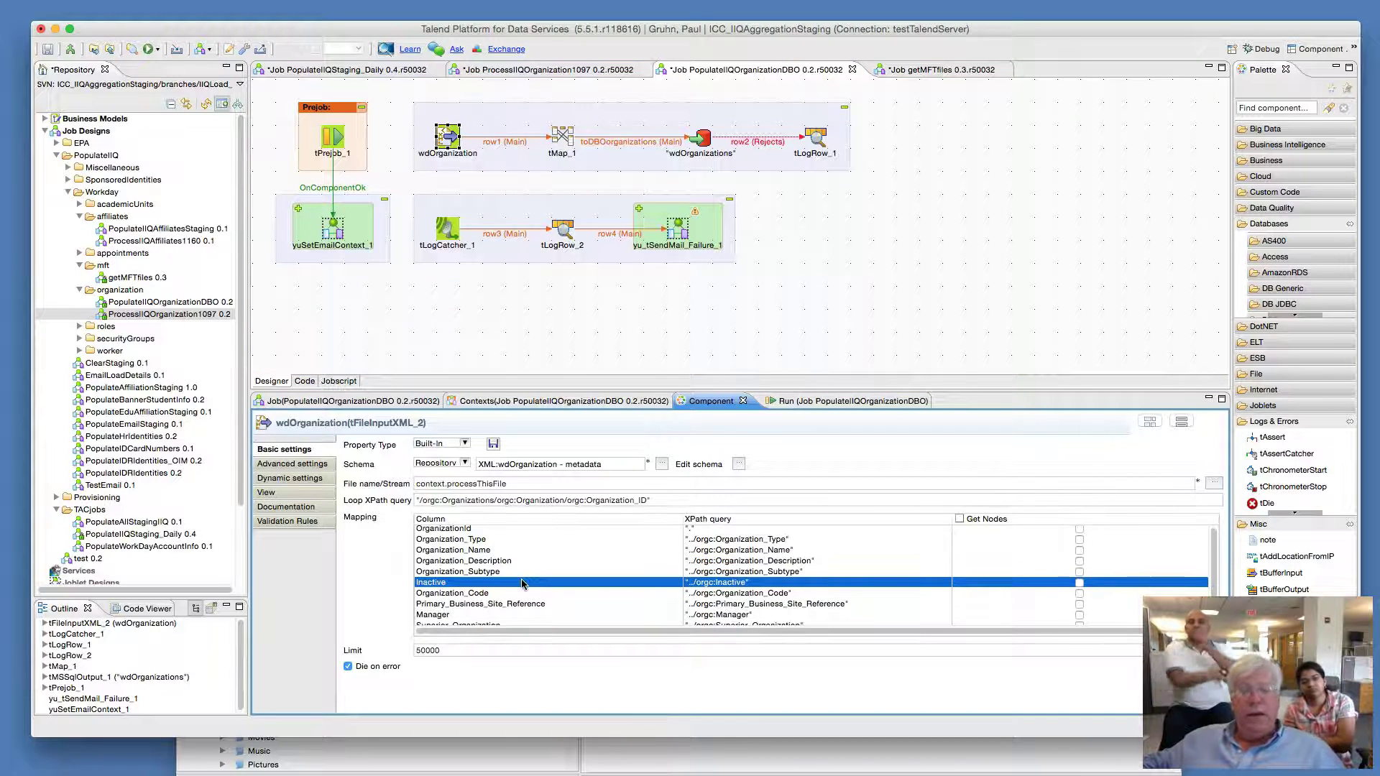
click(562, 144)
double_click(561, 144)
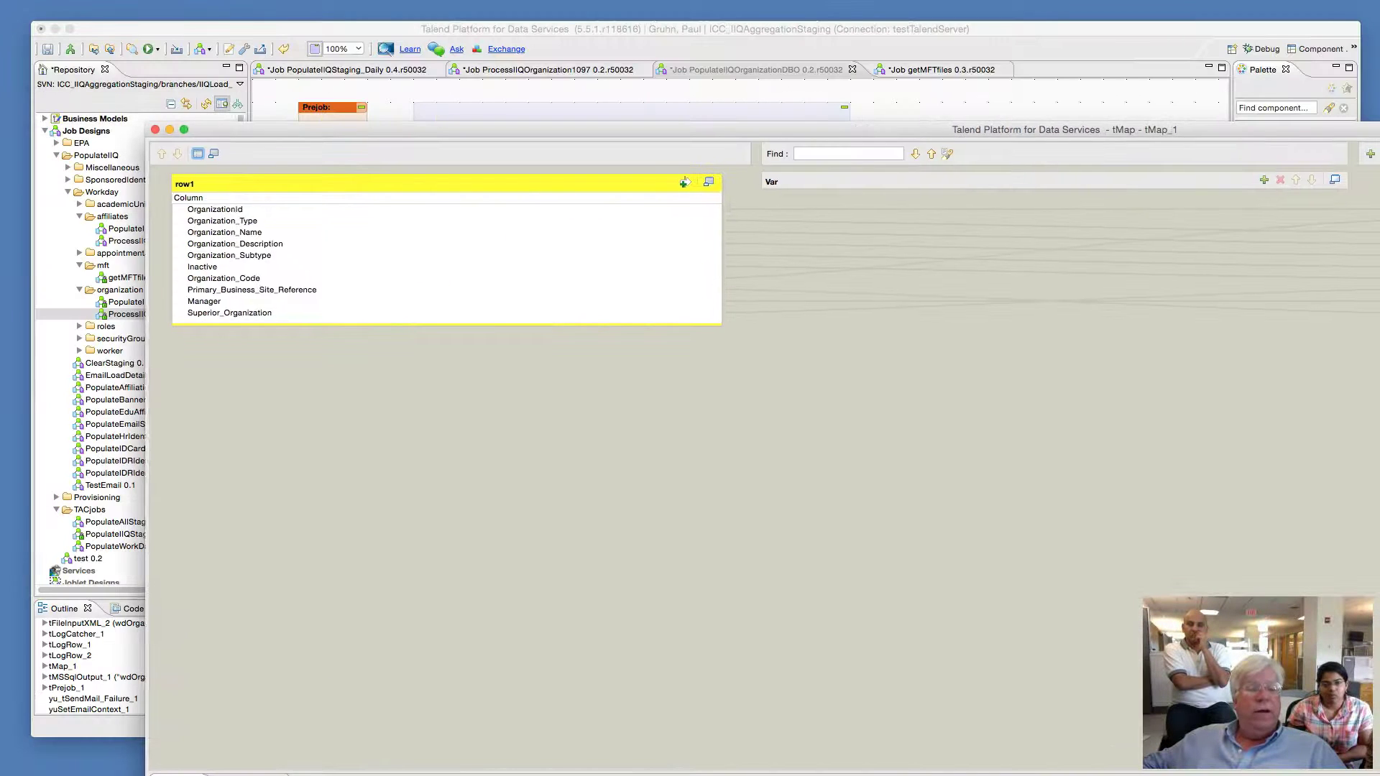
Review how tMap_1 maps the row1 columns to toDBOorganizations, compare both schemas in full, and close the mapping editor without applying changes
drag(1373, 131, 1154, 98)
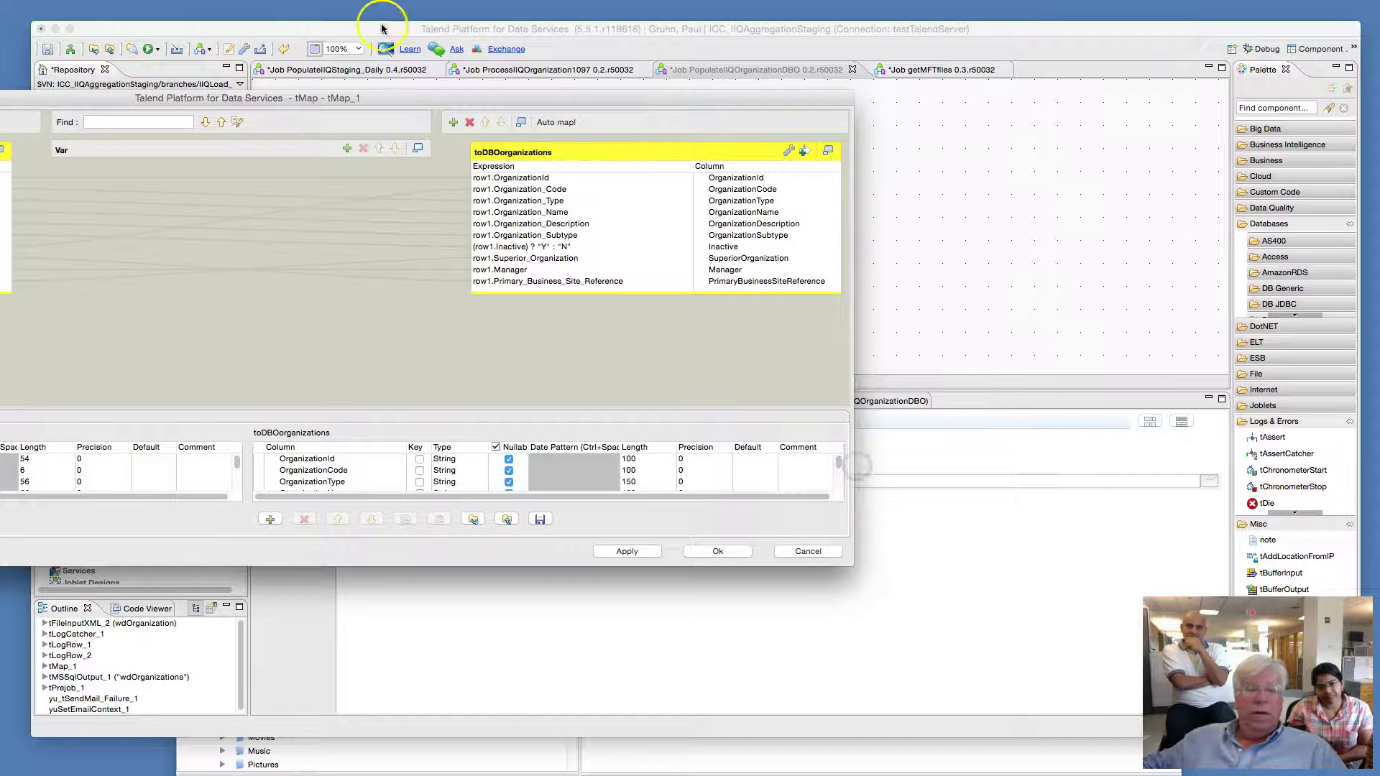
drag(388, 99, 791, 50)
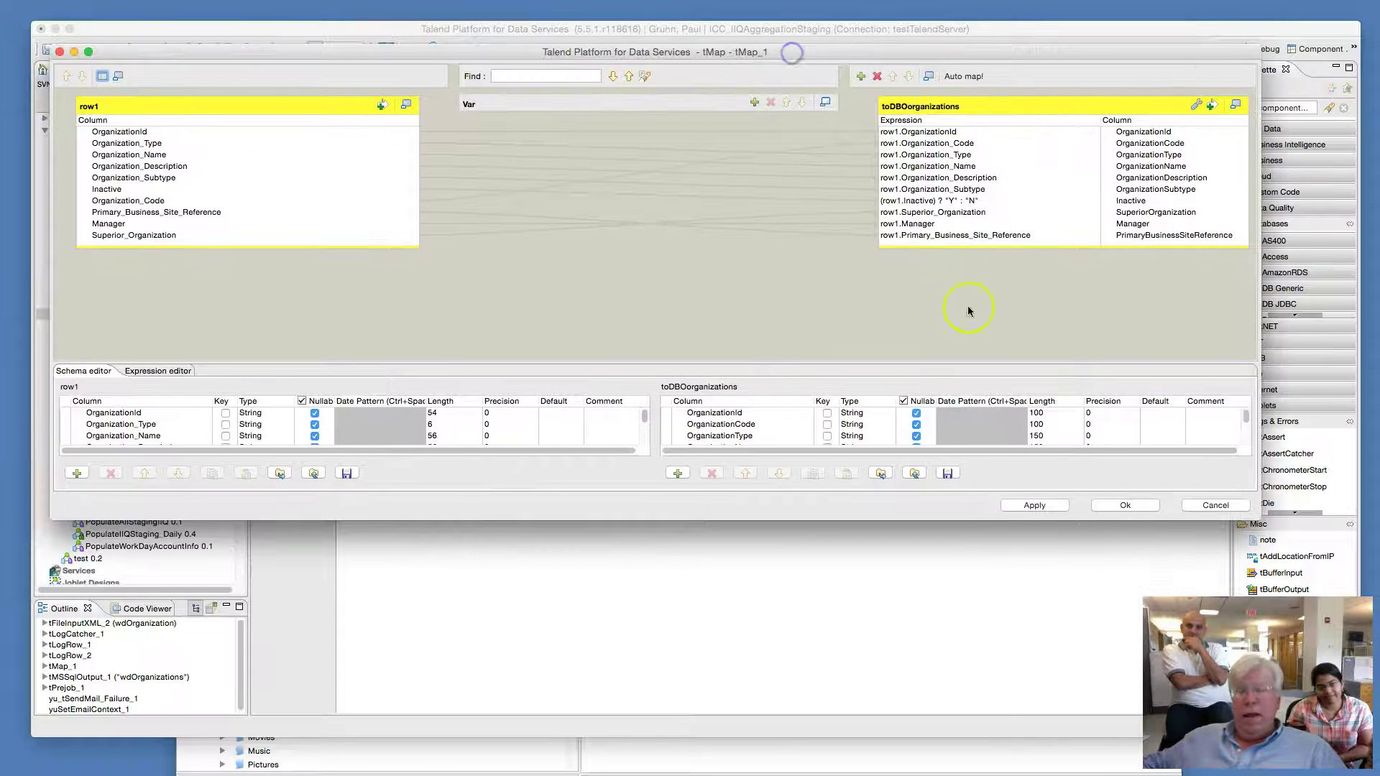
drag(831, 367, 832, 271)
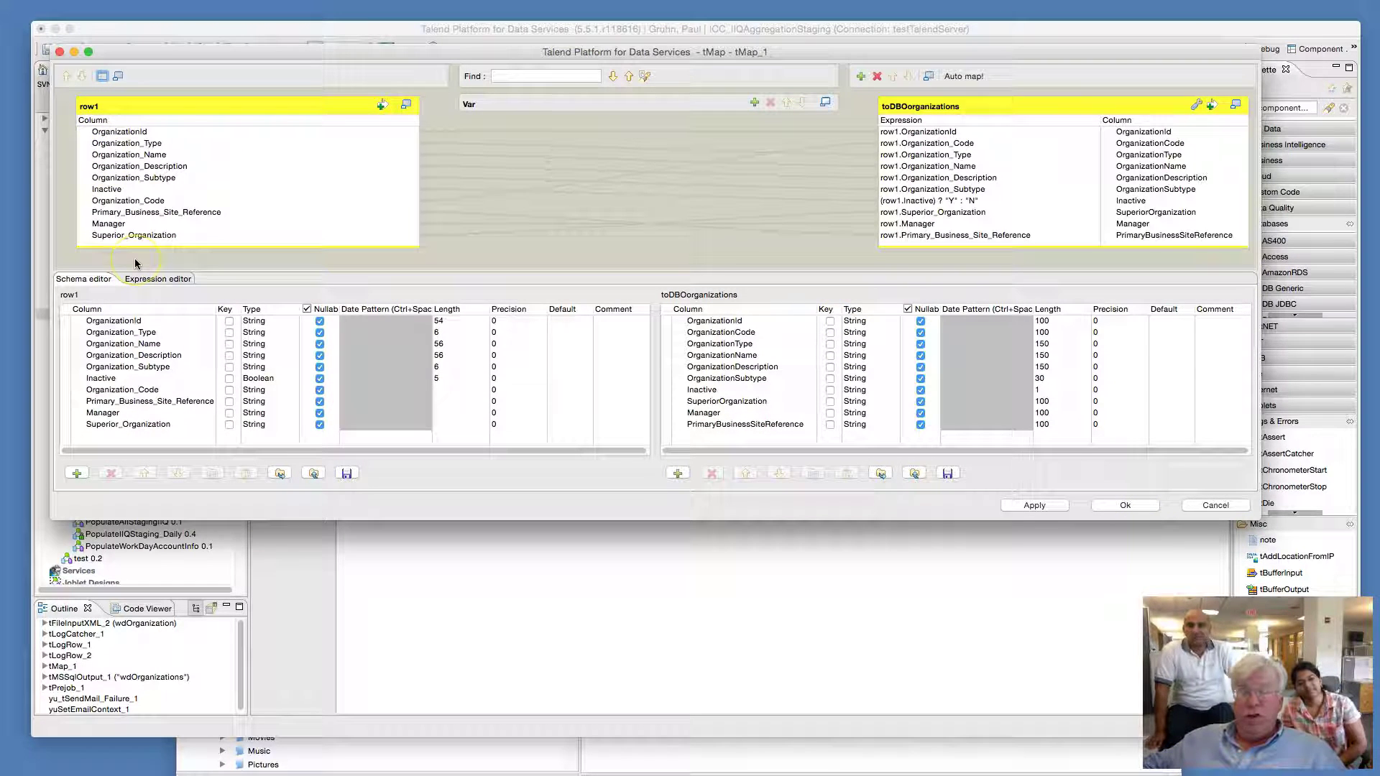
click(1239, 505)
Inspect the "wdOrganizations" database output component, checking its target table and the action performed on that table
click(560, 144)
click(701, 139)
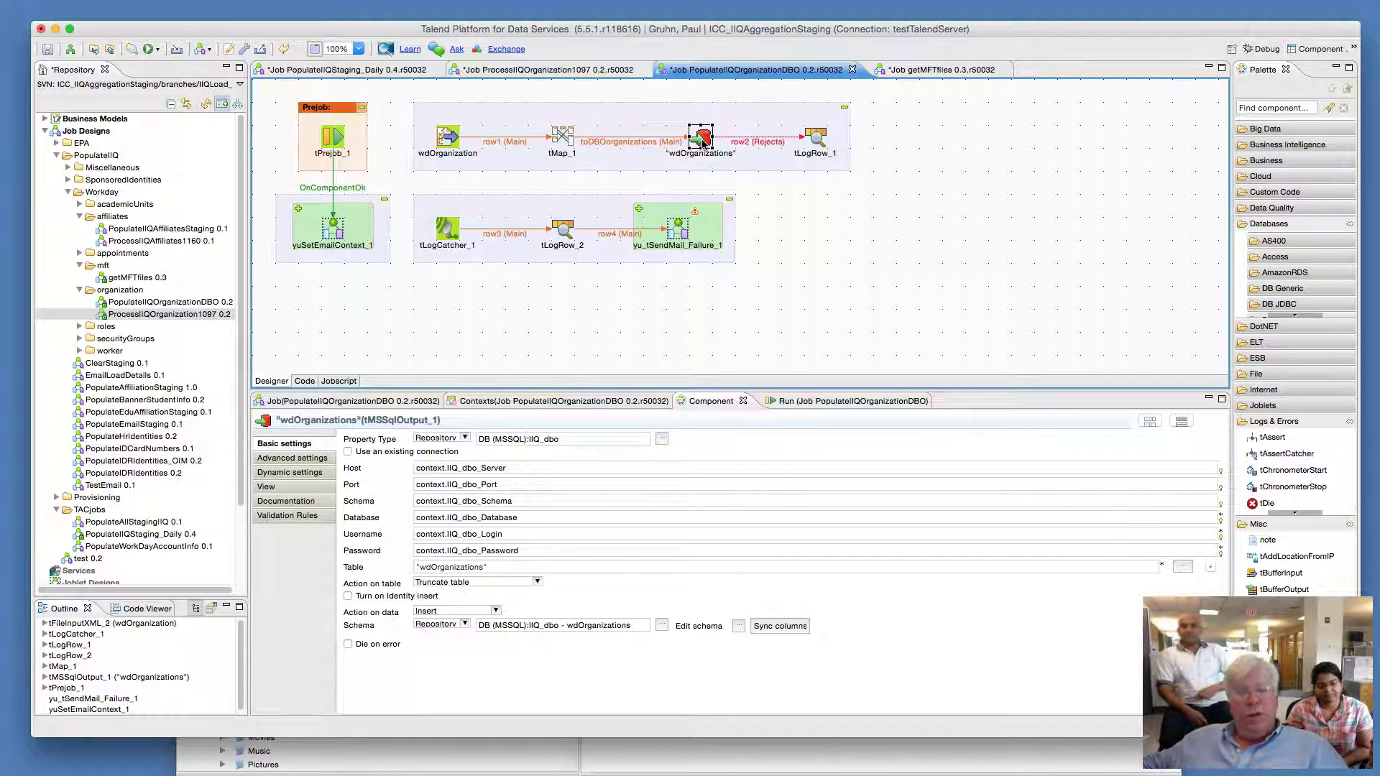
click(493, 565)
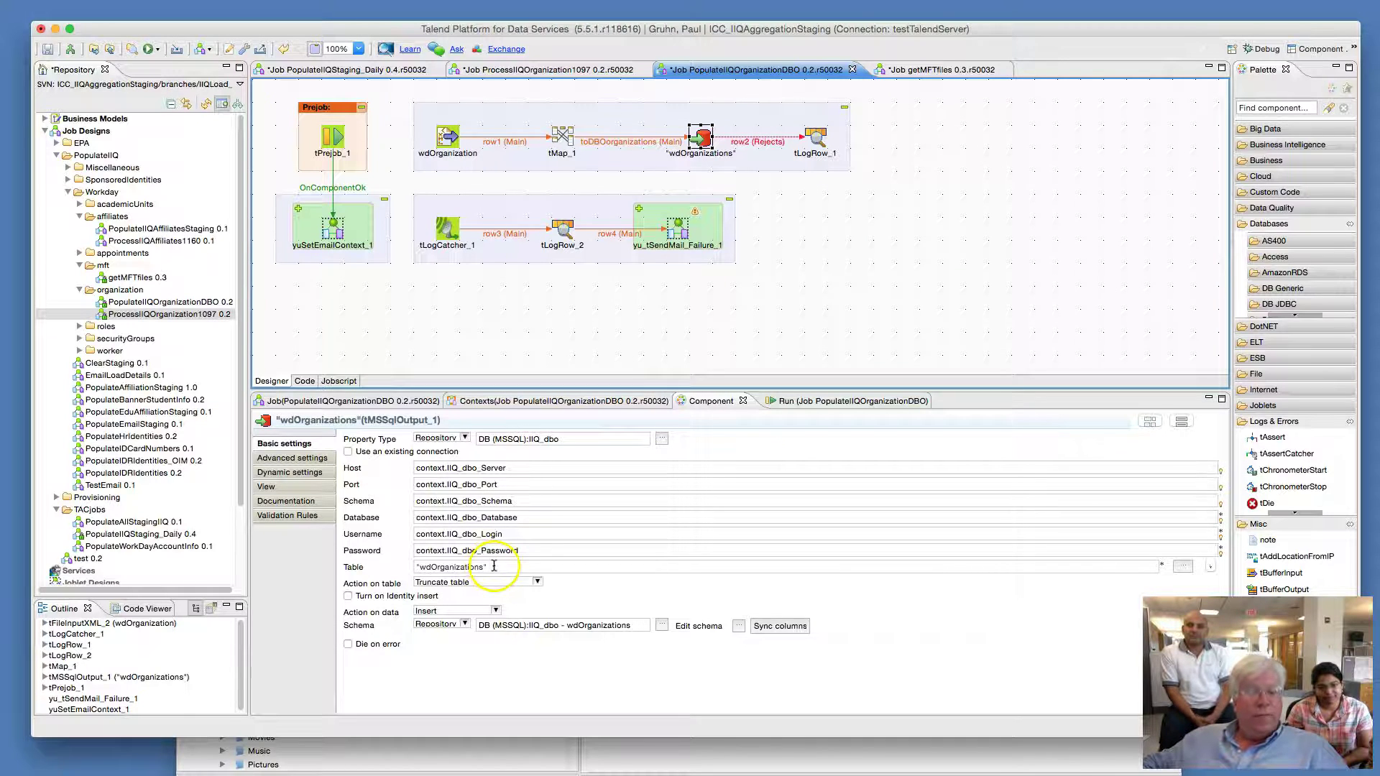
click(495, 567)
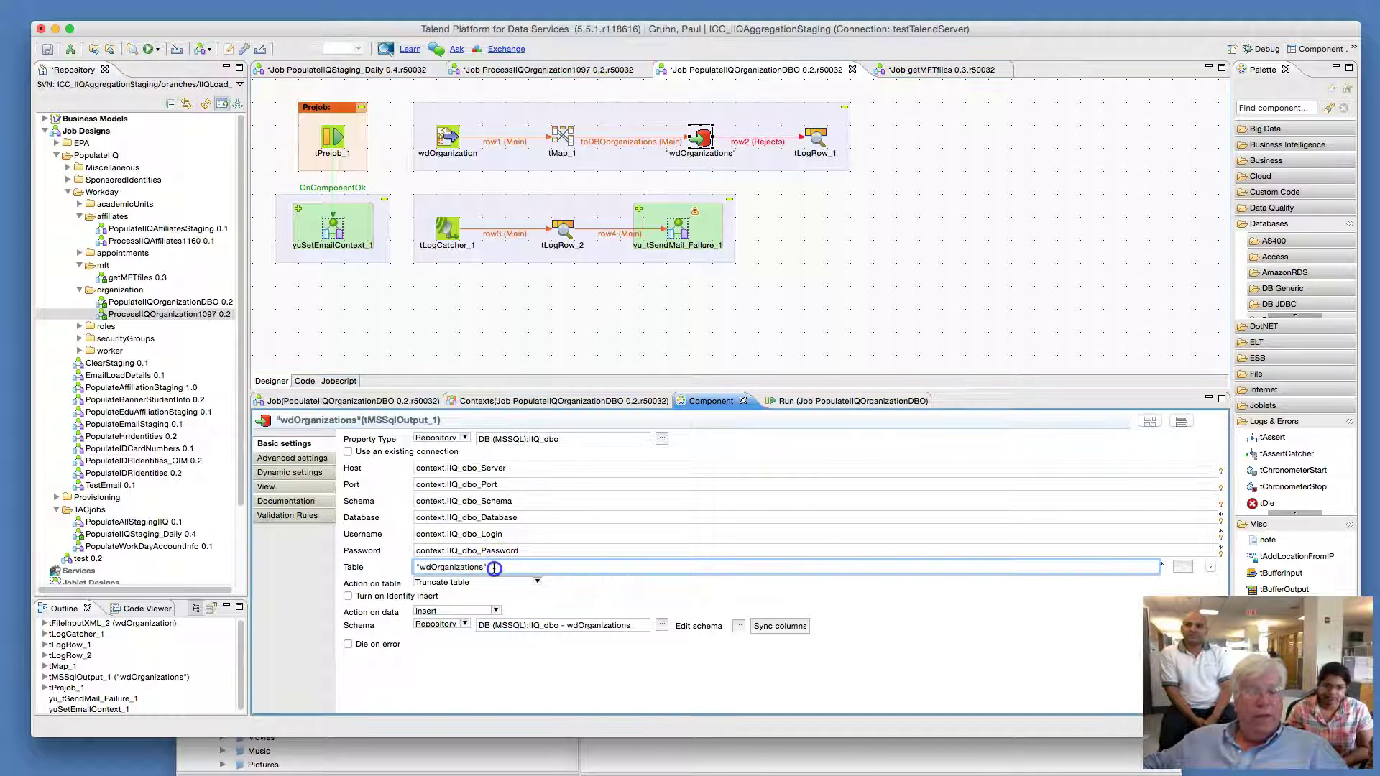
drag(494, 568, 408, 566)
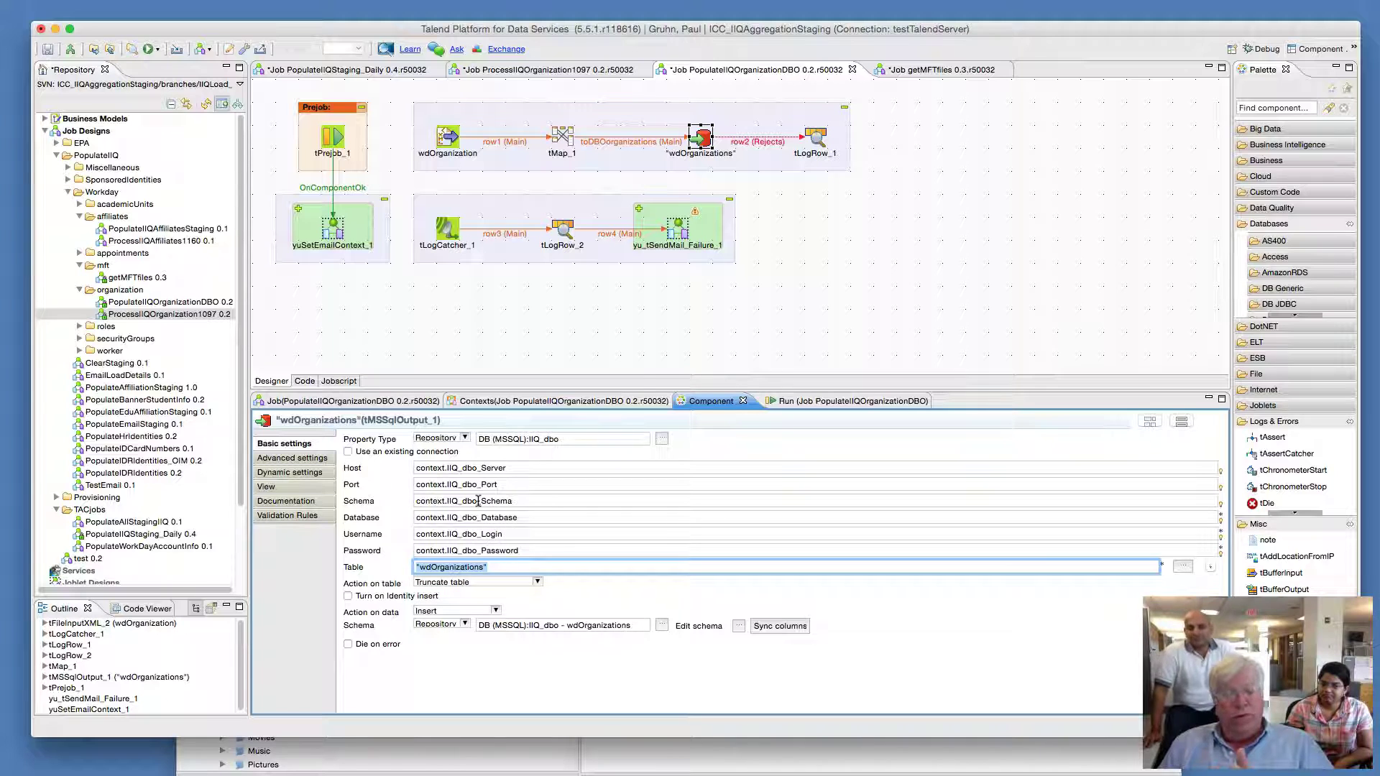
click(502, 583)
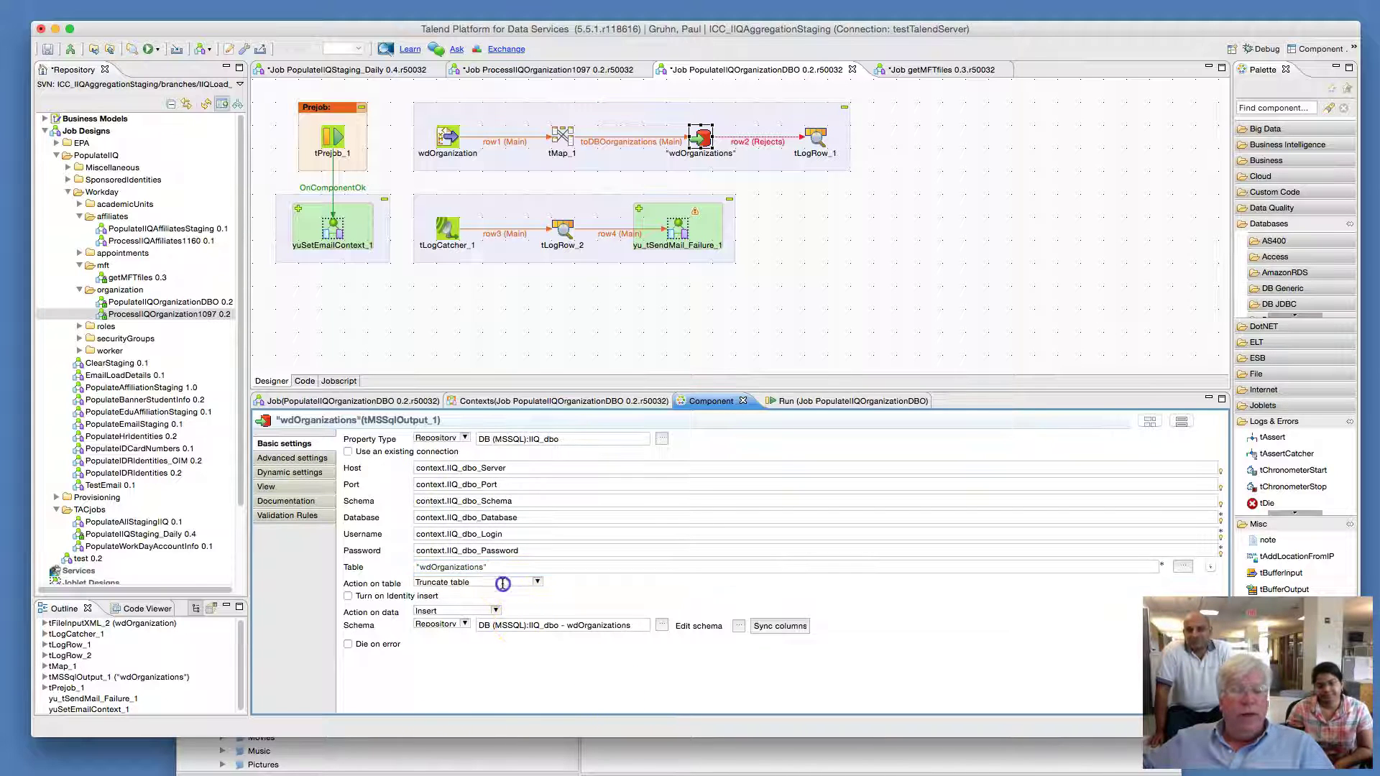
click(502, 568)
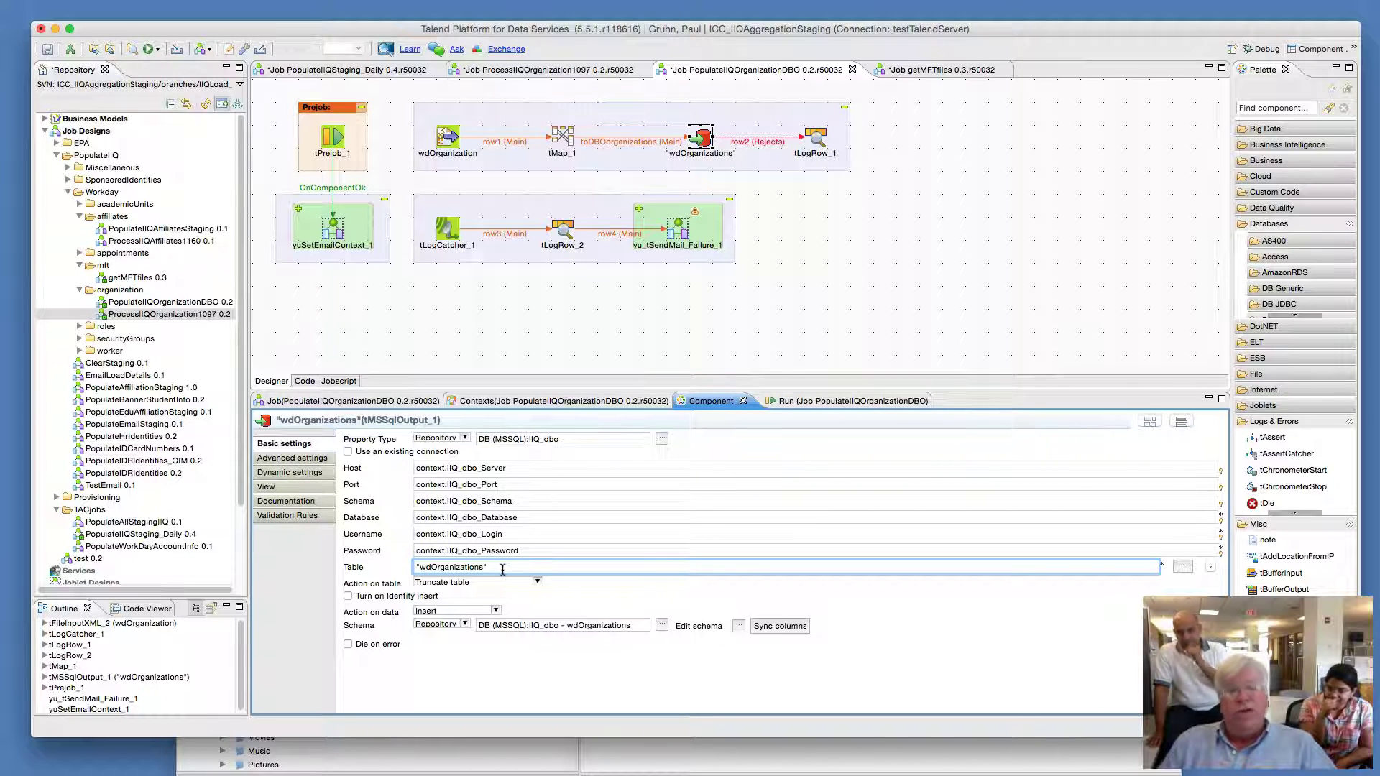
Review the row2 rejects flow from "wdOrganizations" to tLogRow_1 alongside the output's table setting
click(705, 140)
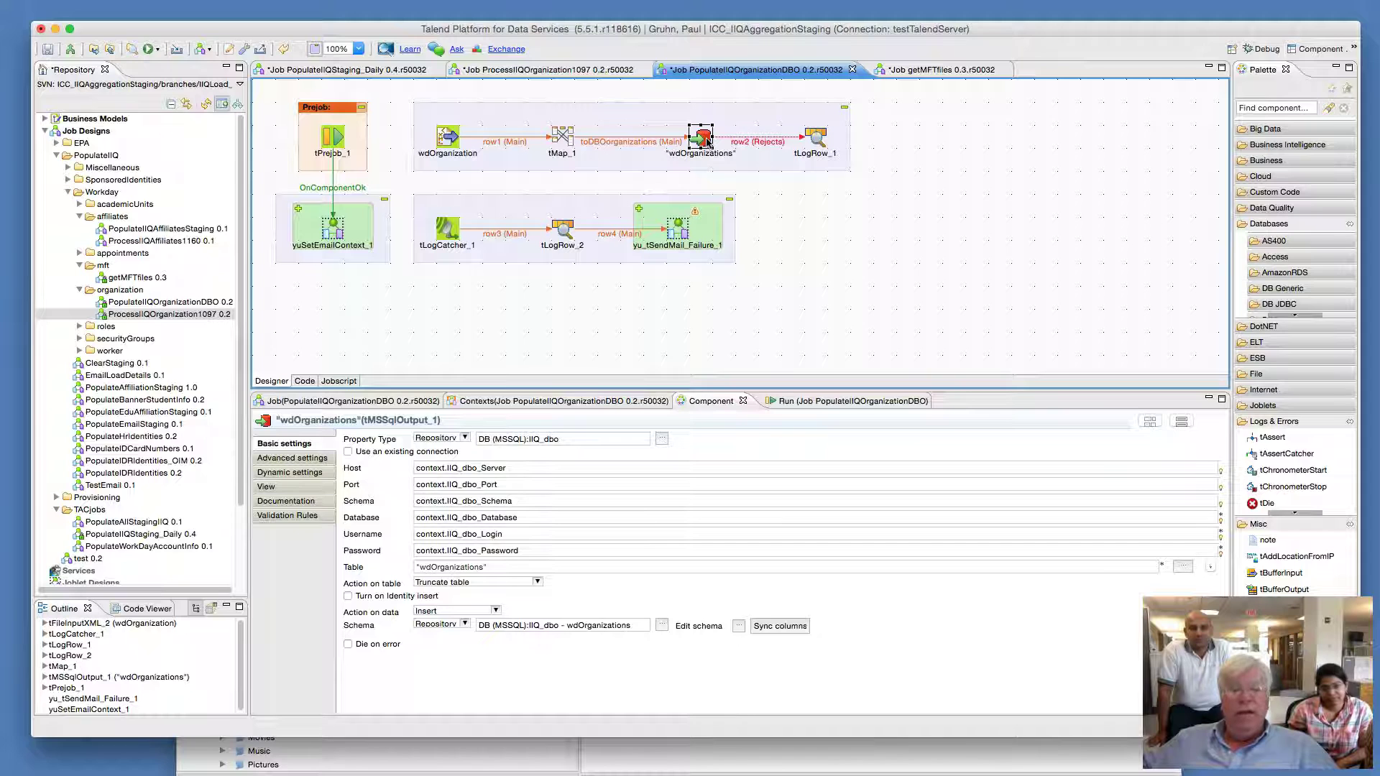
click(764, 143)
click(908, 184)
click(503, 568)
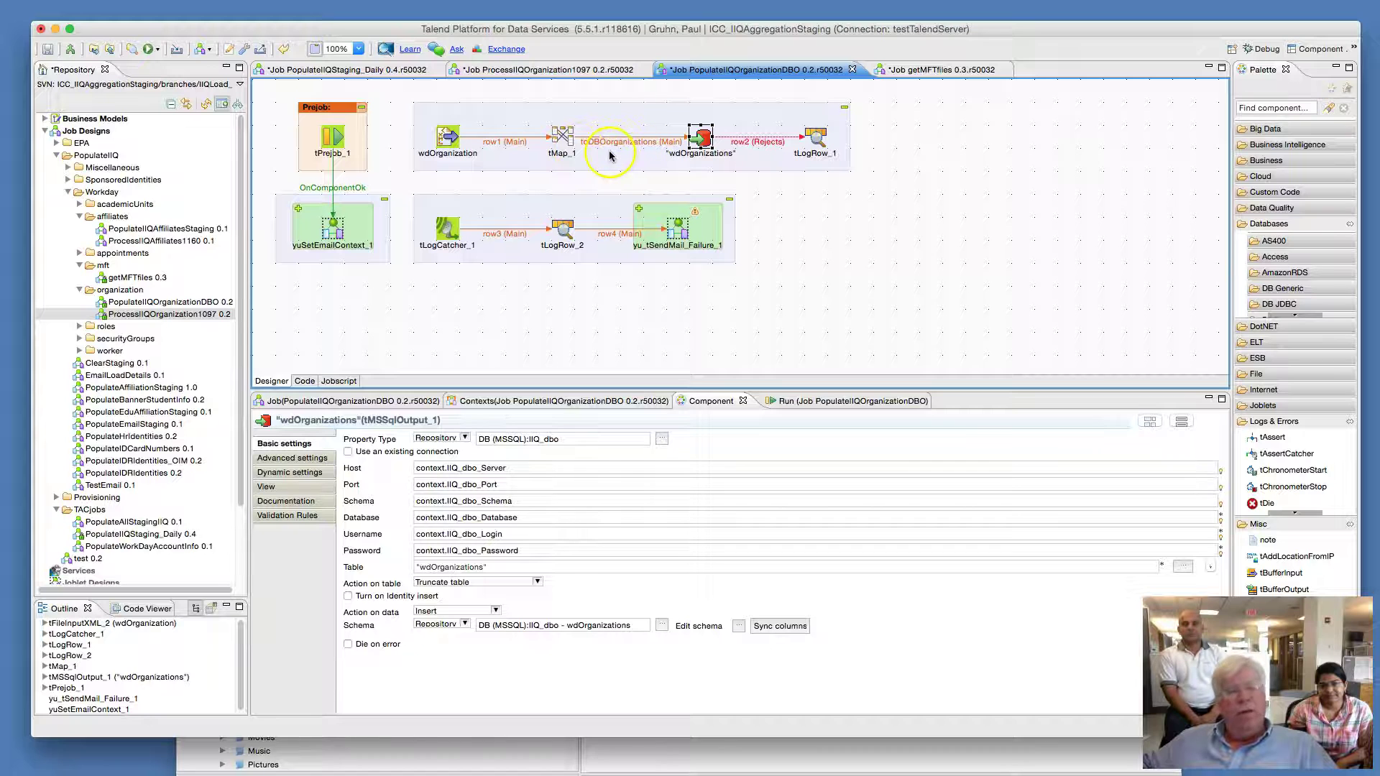
Trace context.processThisFile from wdOrganization's file name back to the tJavaRow_1 assignment in ProcessIIQOrganization1097
click(448, 139)
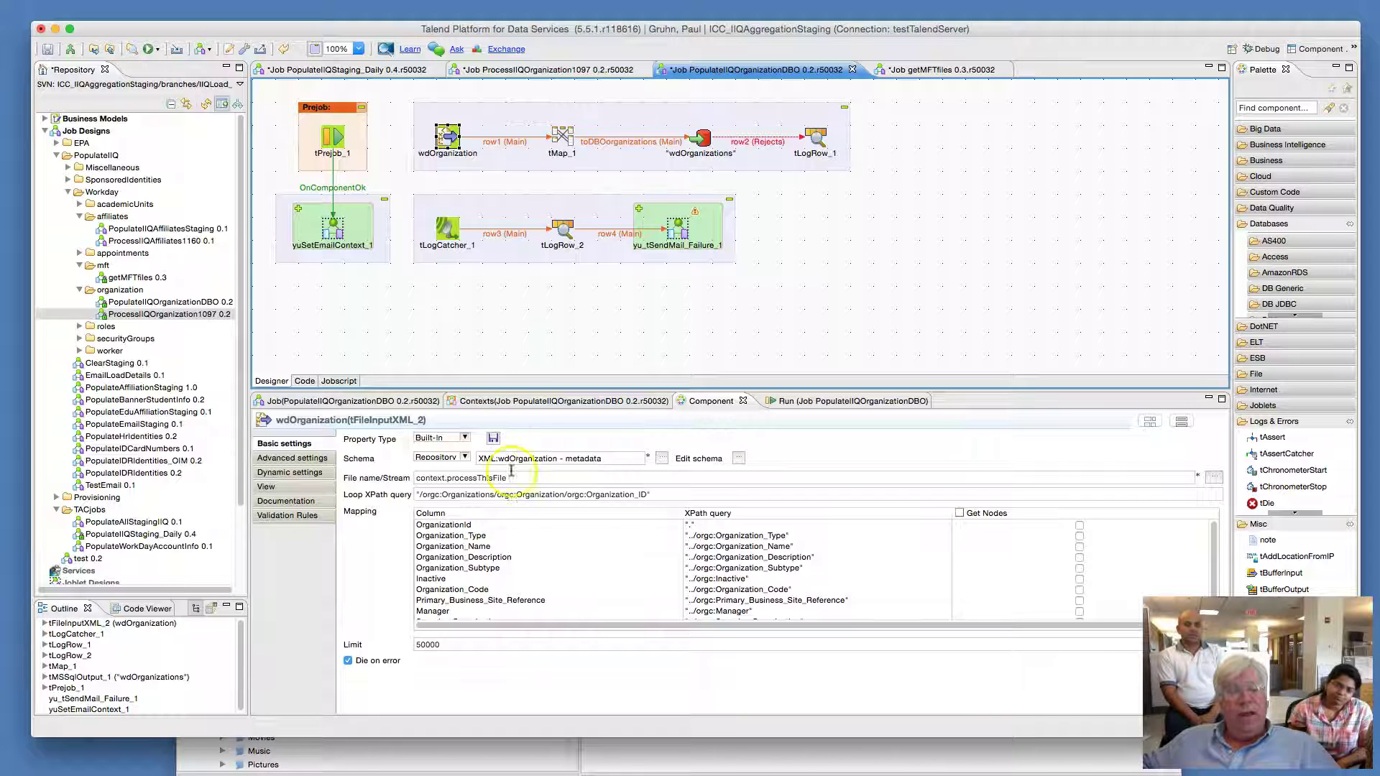
drag(518, 477, 415, 484)
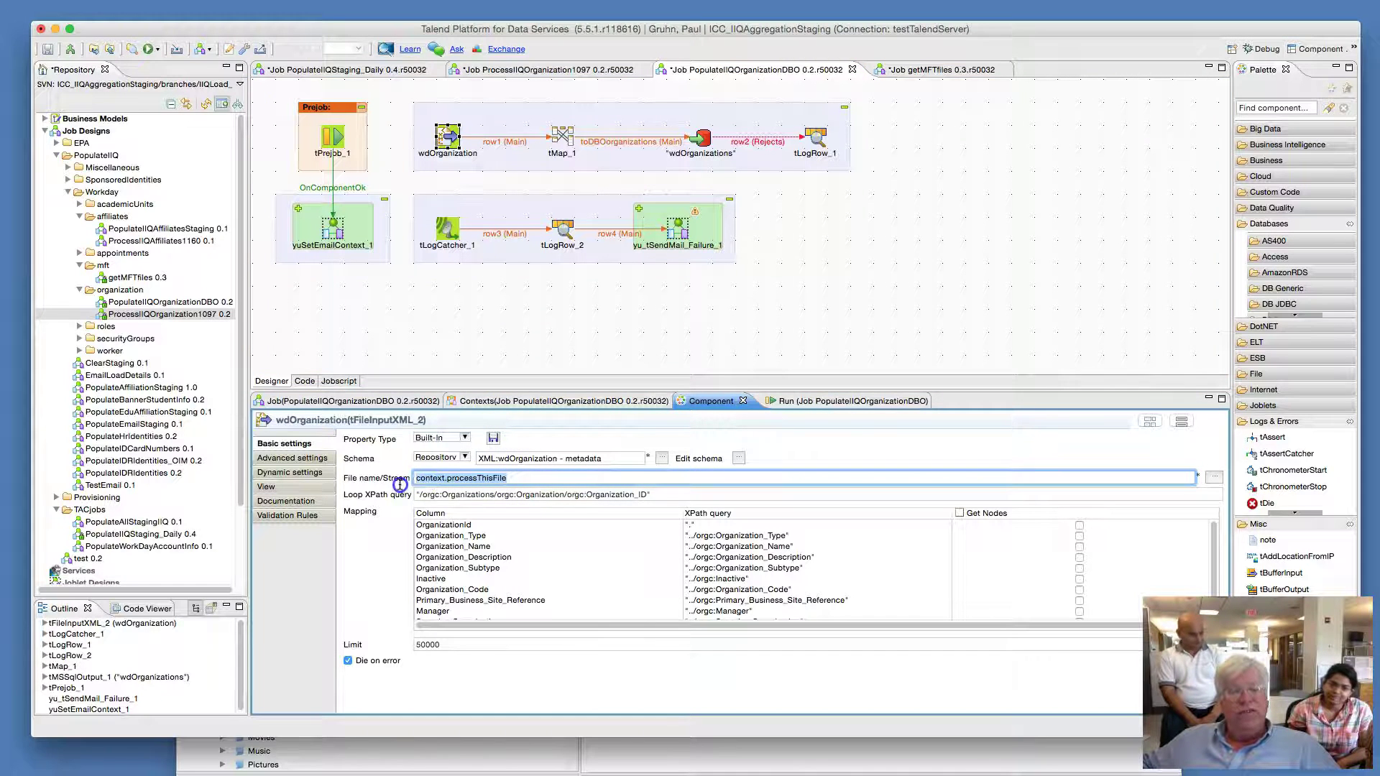
click(567, 69)
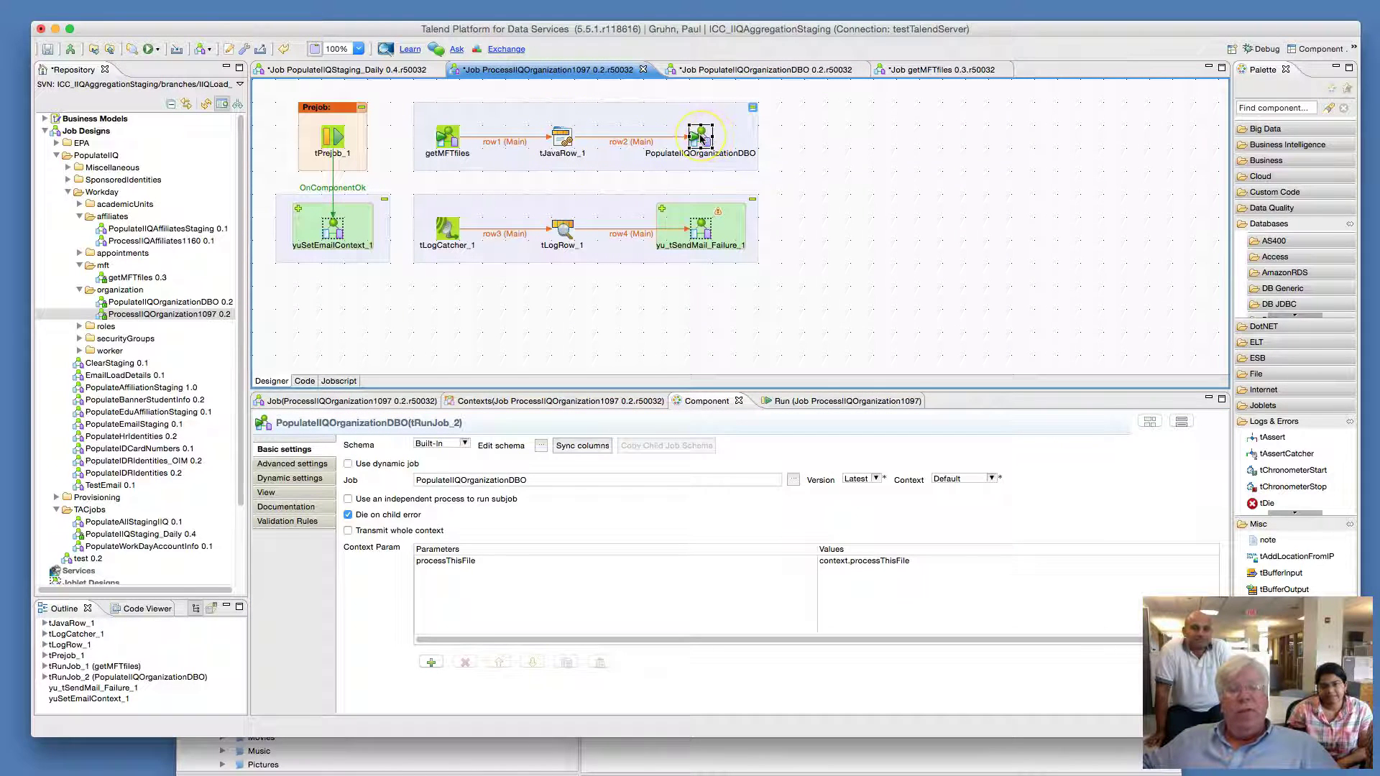
click(560, 136)
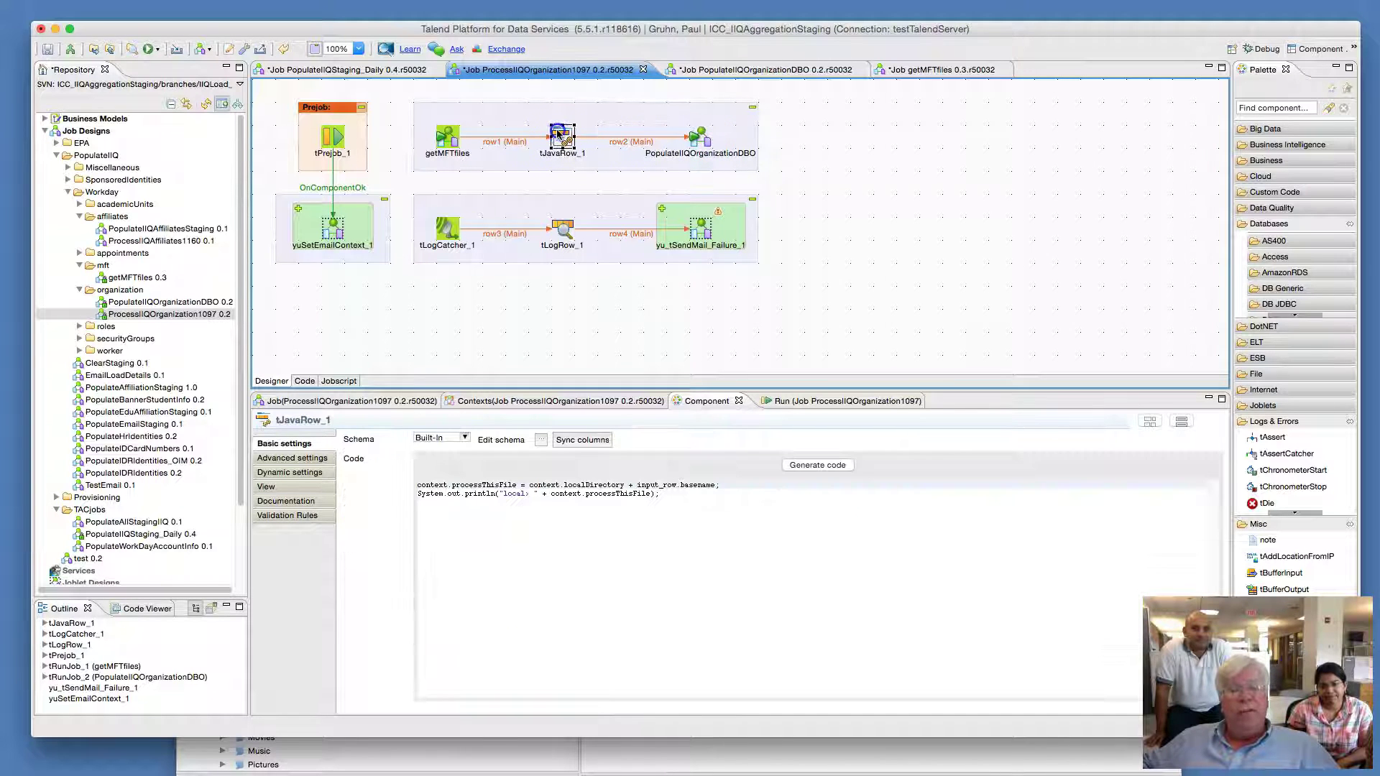
drag(719, 485, 417, 481)
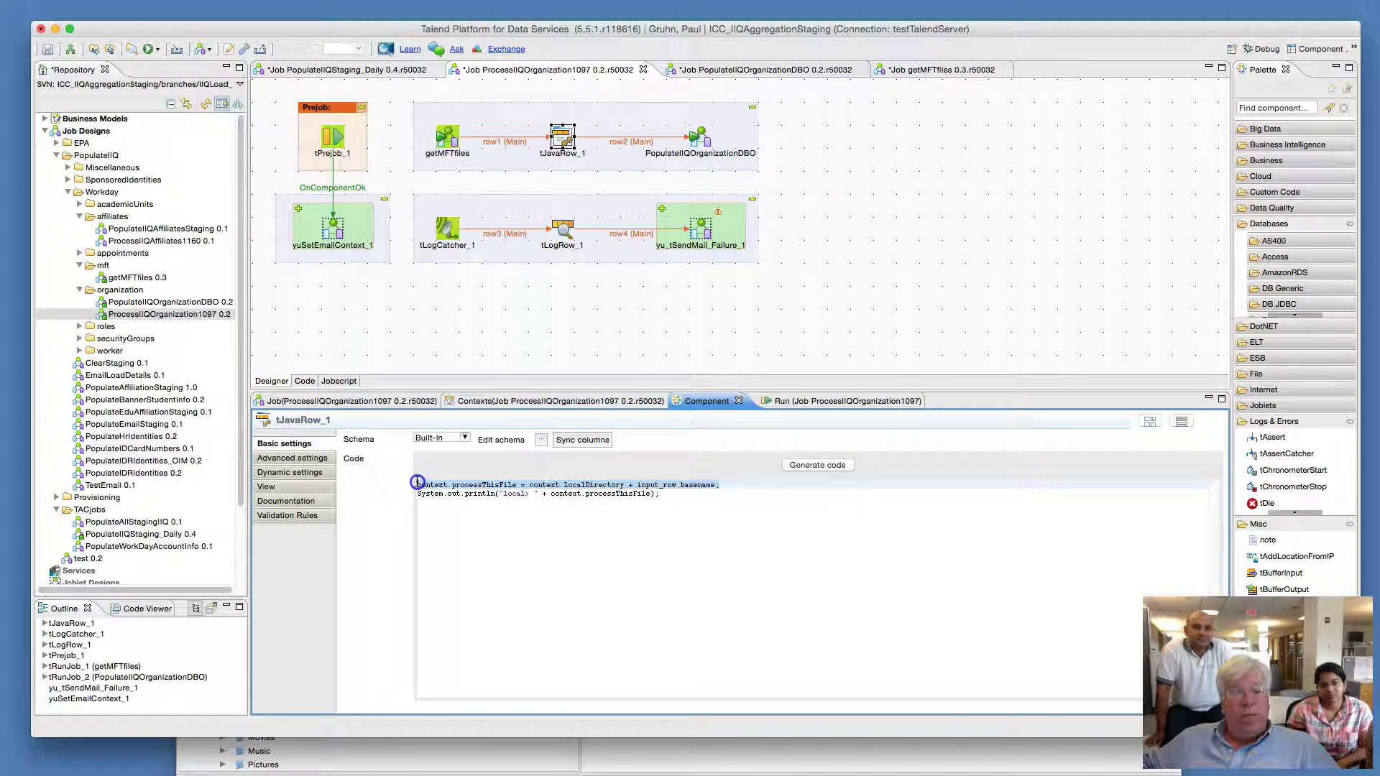
Review the parameters passed to getMFTfiles, and check the getFileMask values in the getMFTfiles job's own contexts
click(451, 141)
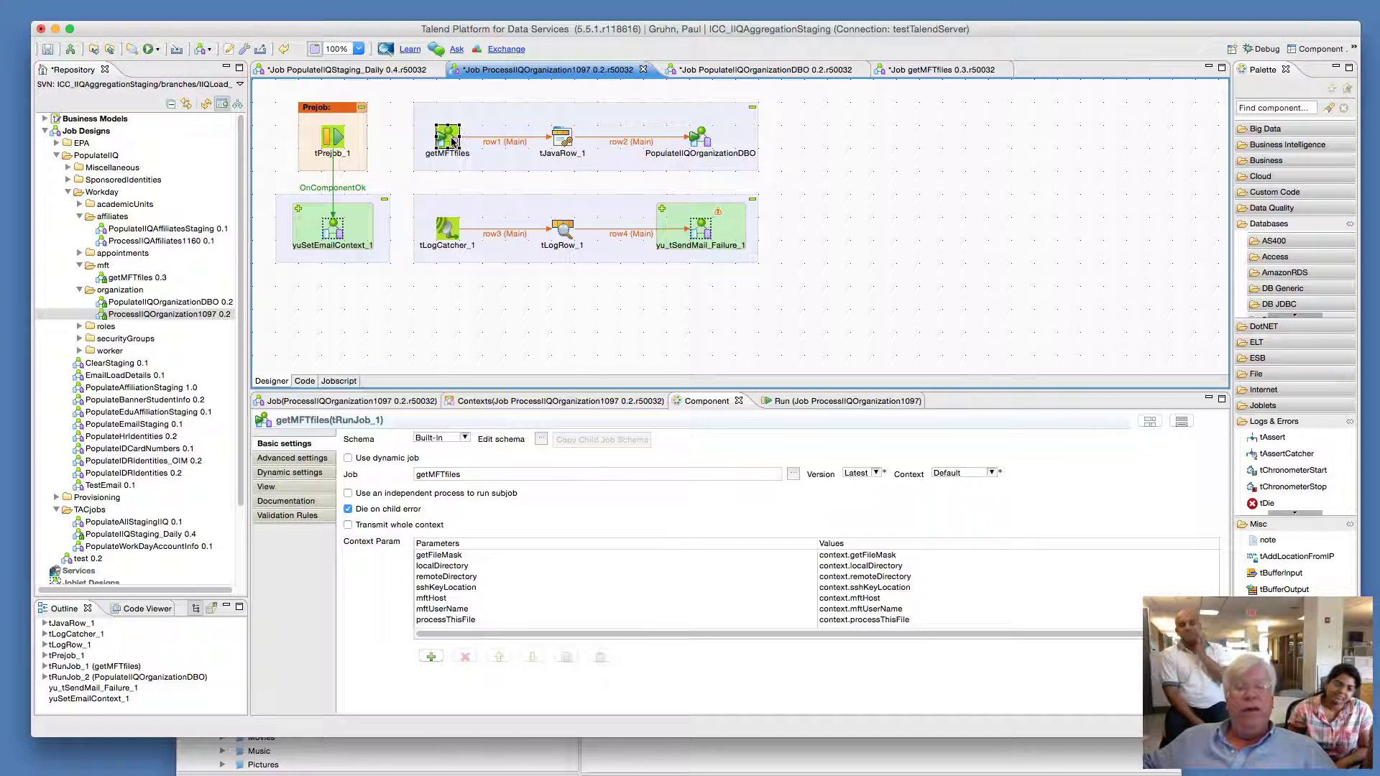
click(464, 140)
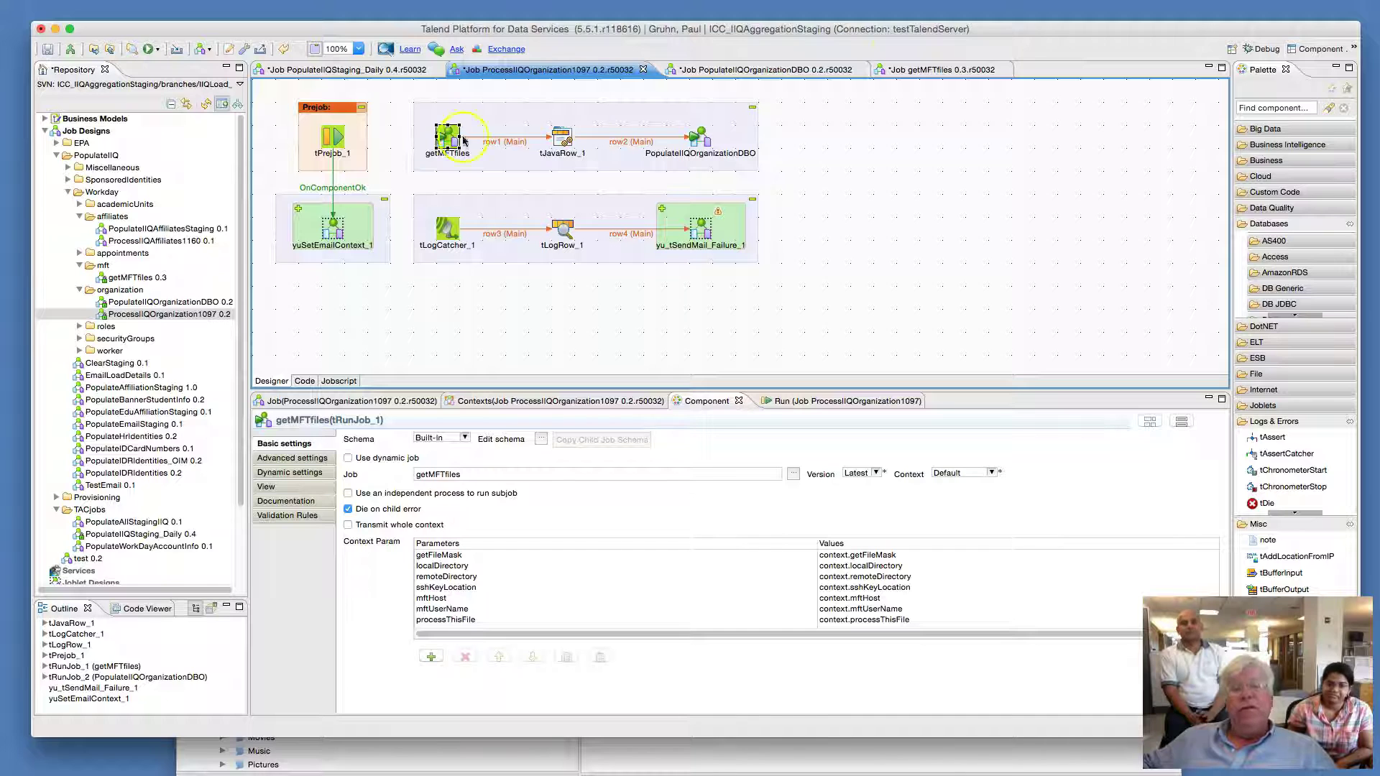
click(926, 70)
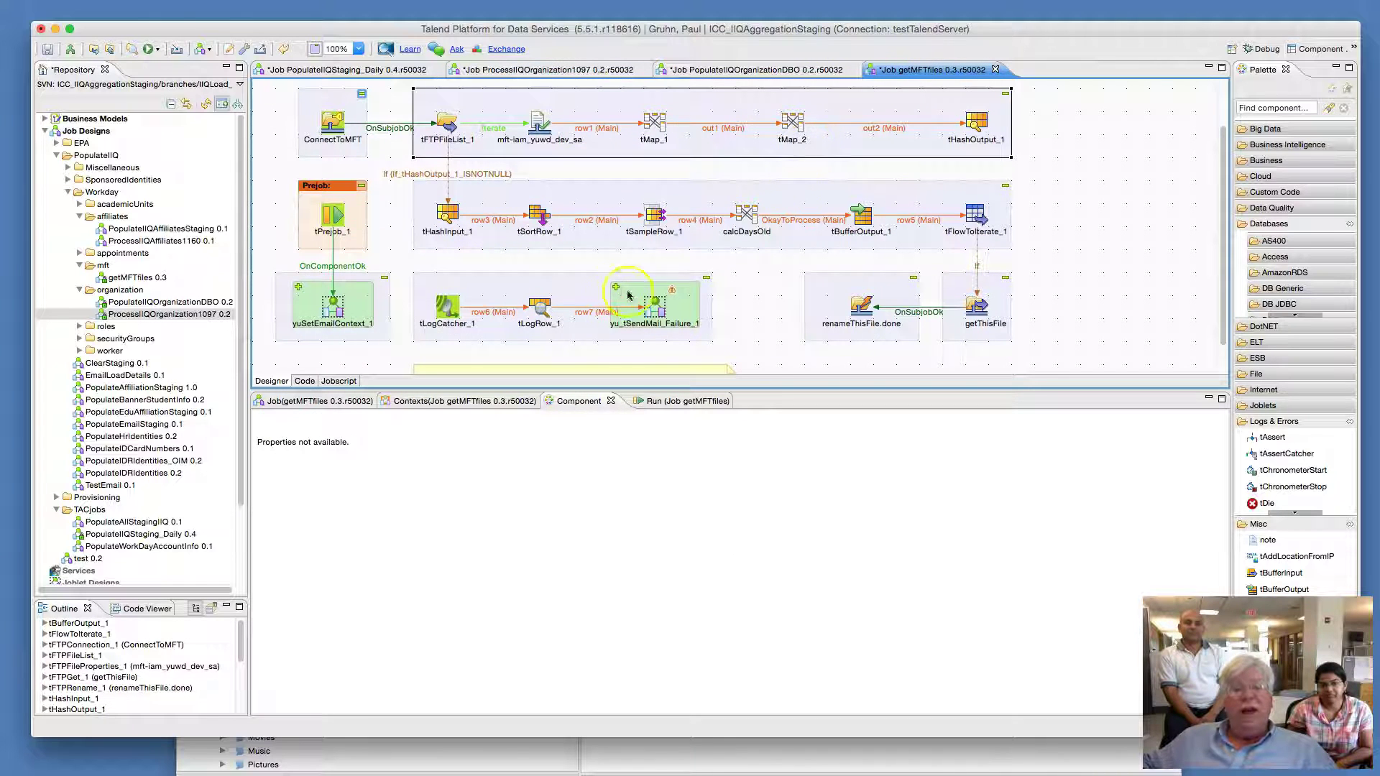
click(713, 200)
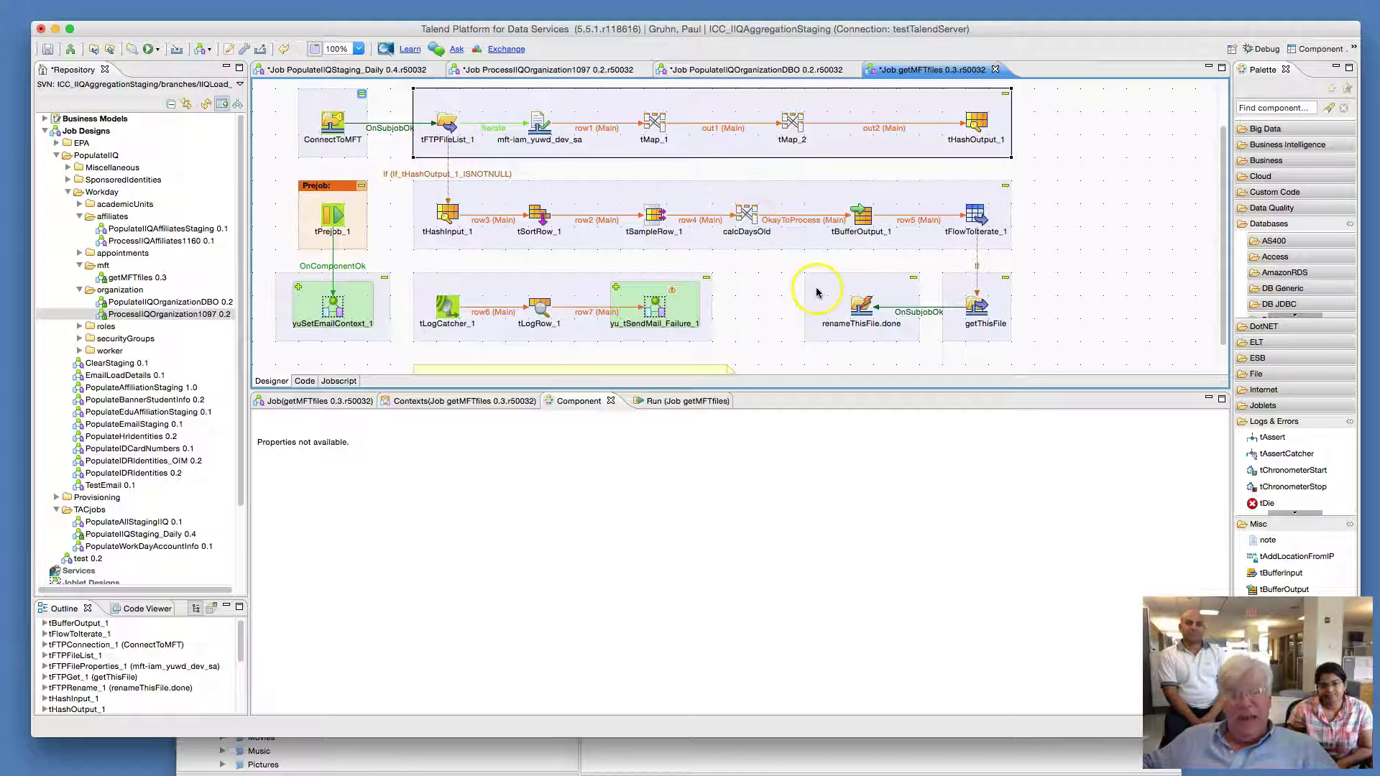
click(332, 124)
click(456, 401)
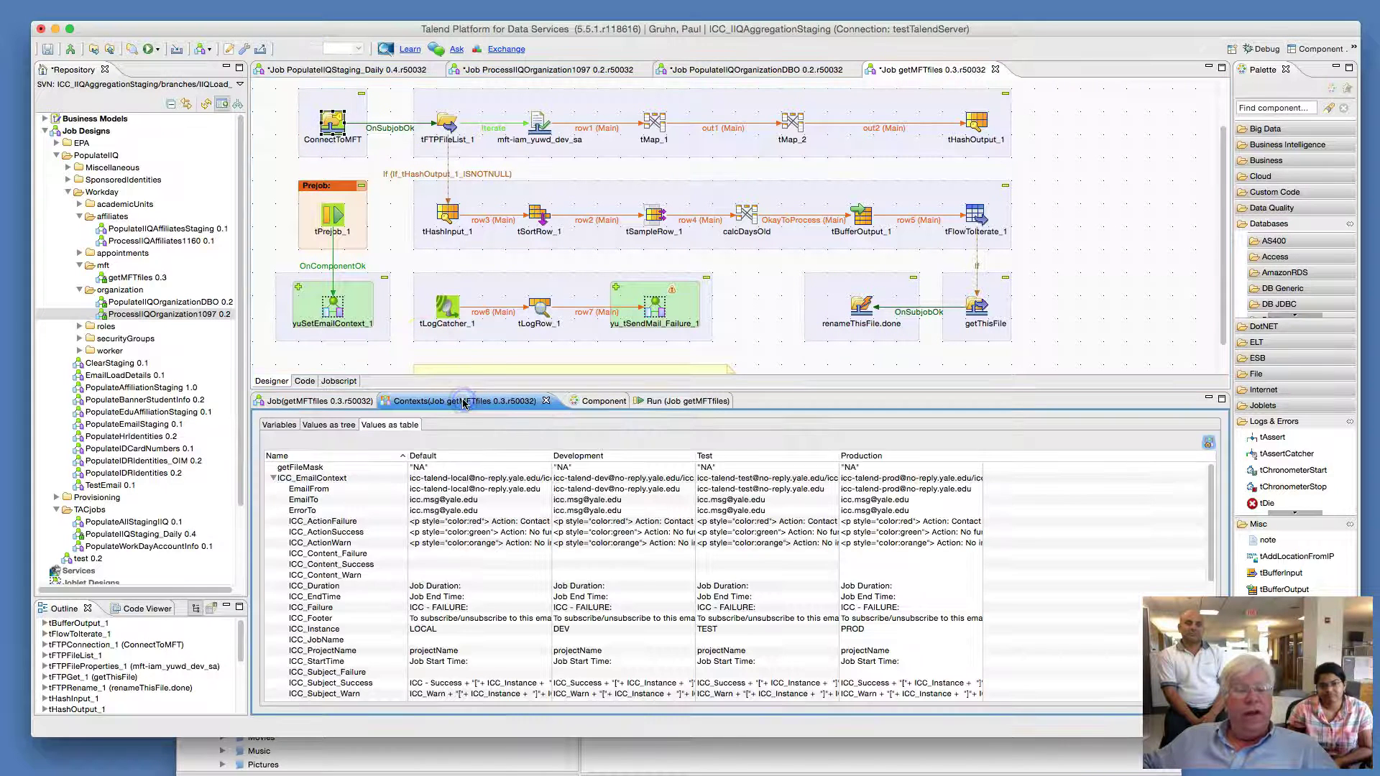
click(350, 468)
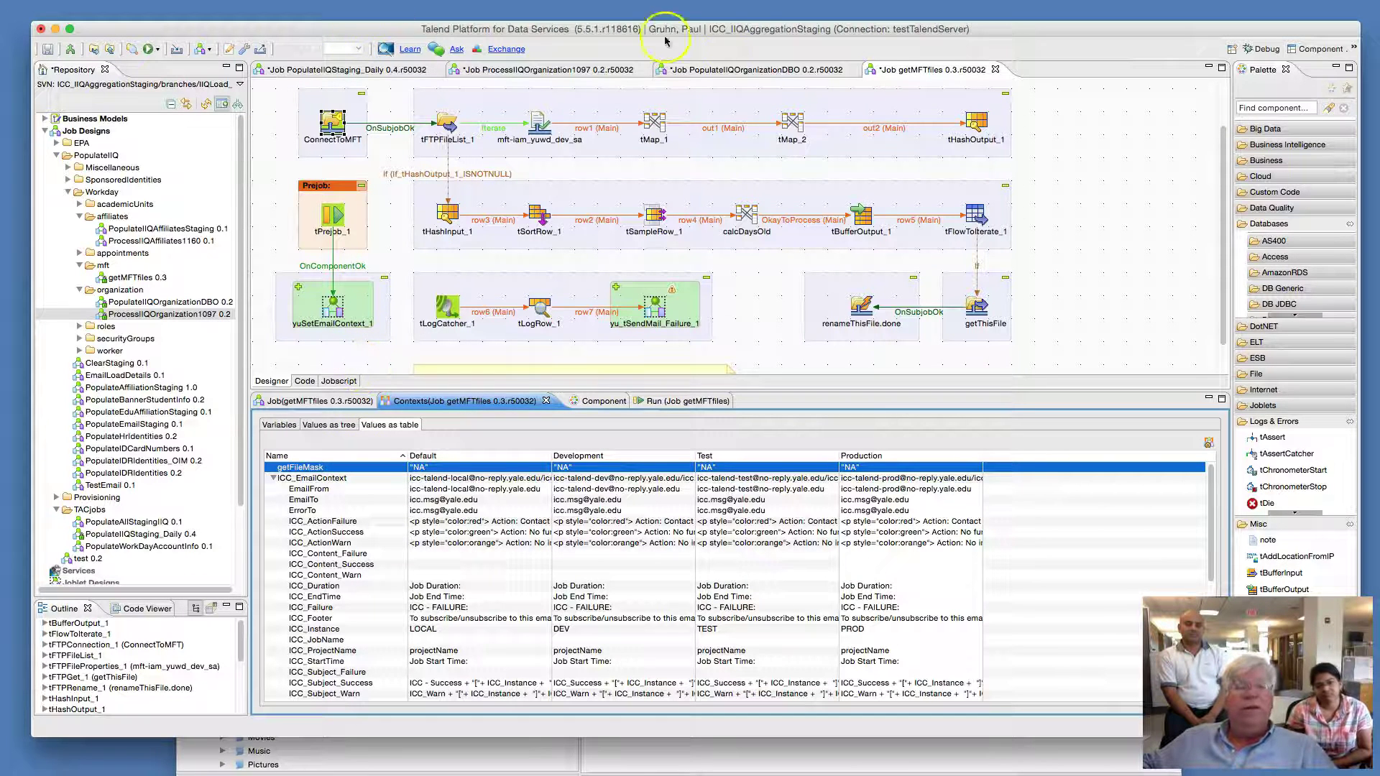
Return to ProcessIIQOrganization1097, check its getFileMask context values, and examine the getFileMask parameter passed to the getMFTfiles component
click(598, 81)
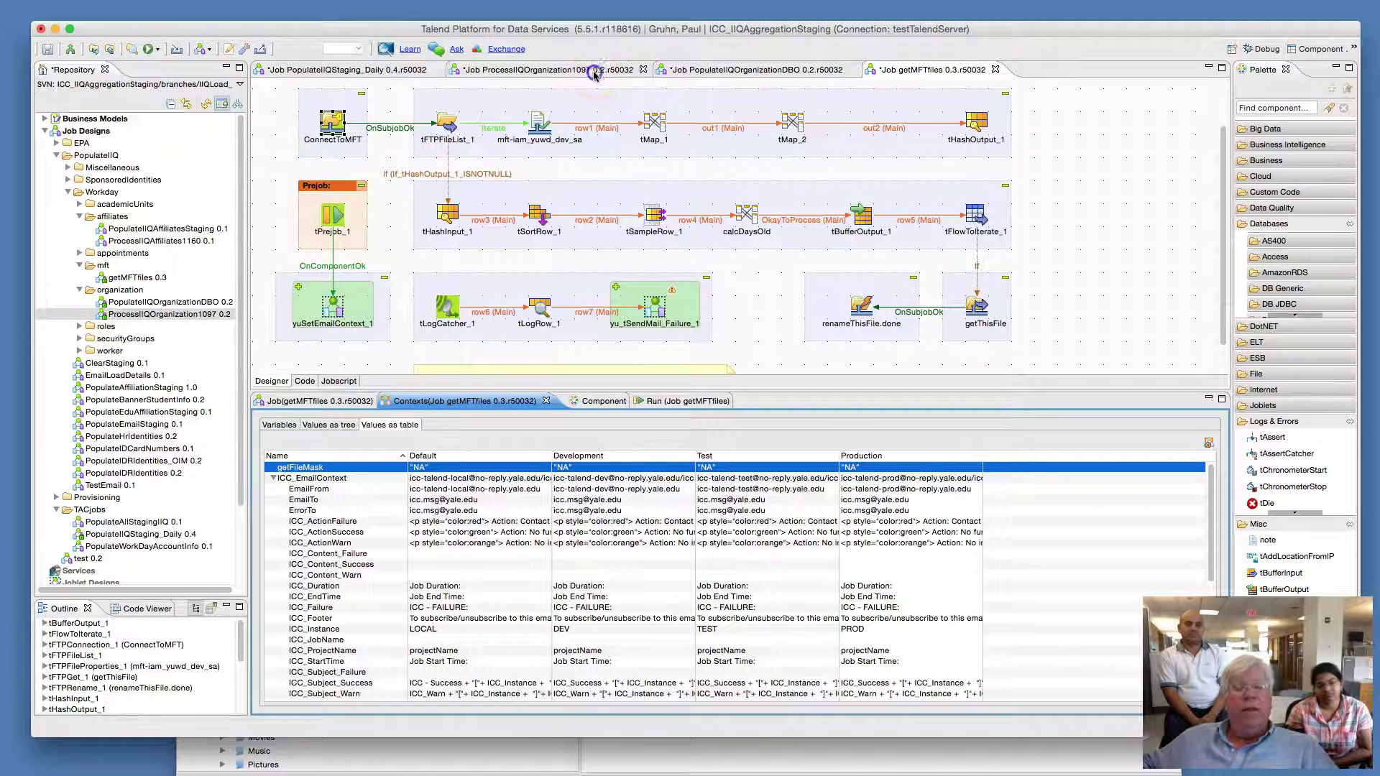
click(593, 72)
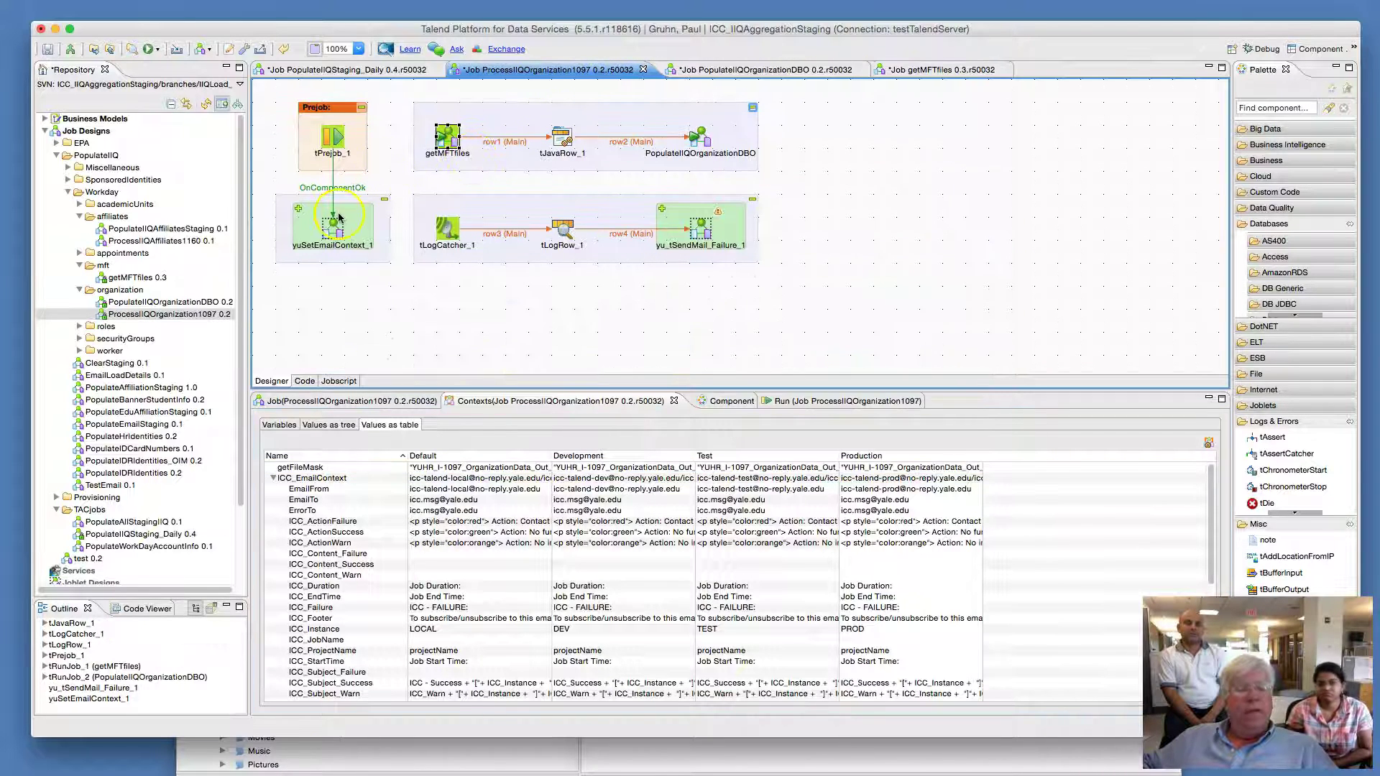
click(445, 229)
click(444, 143)
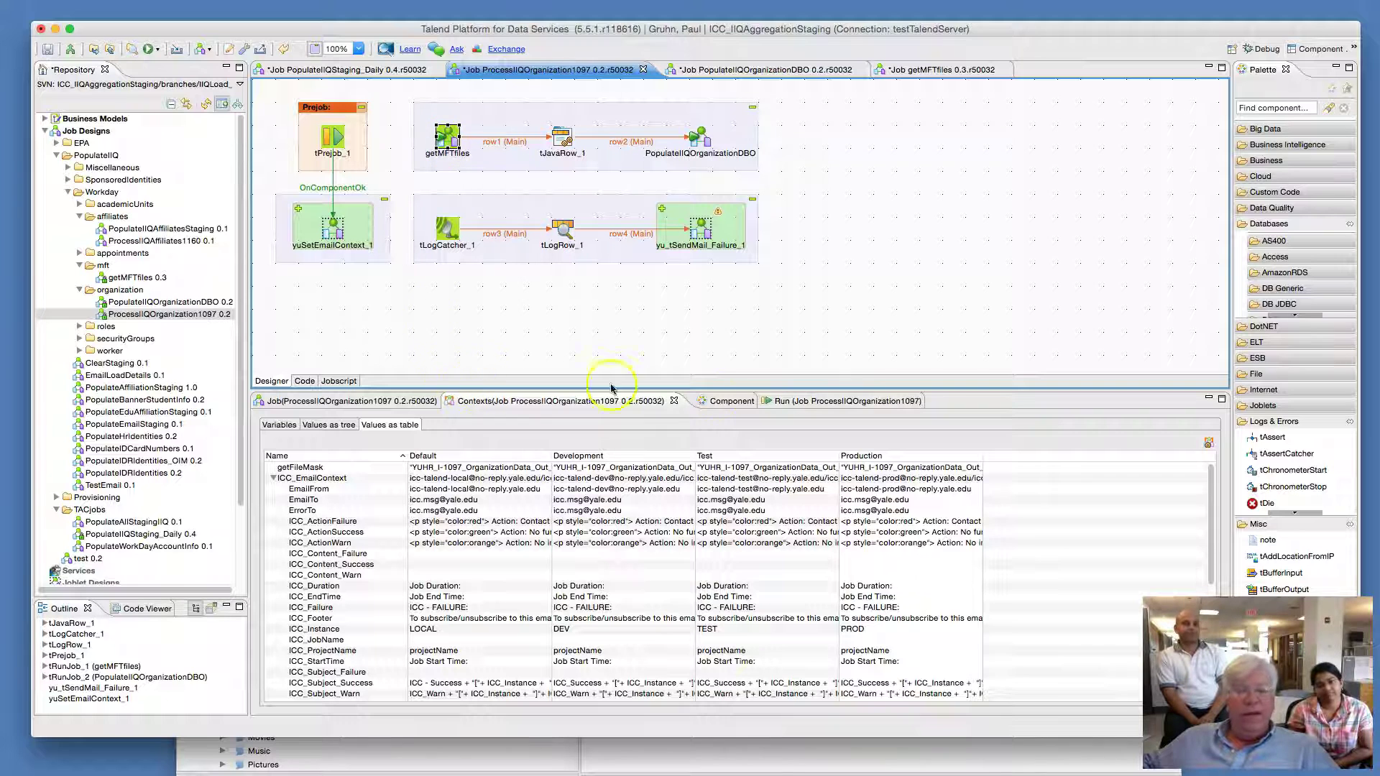
click(722, 402)
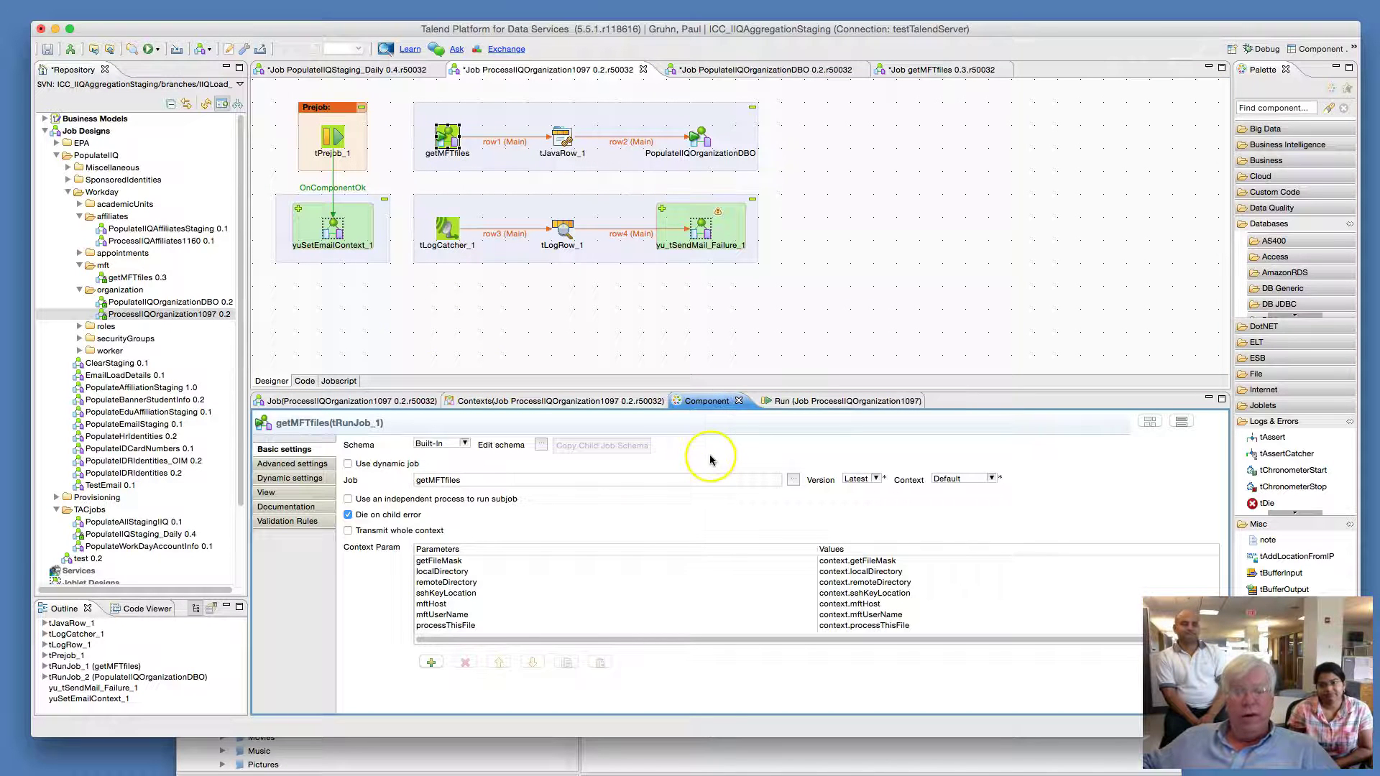
click(453, 562)
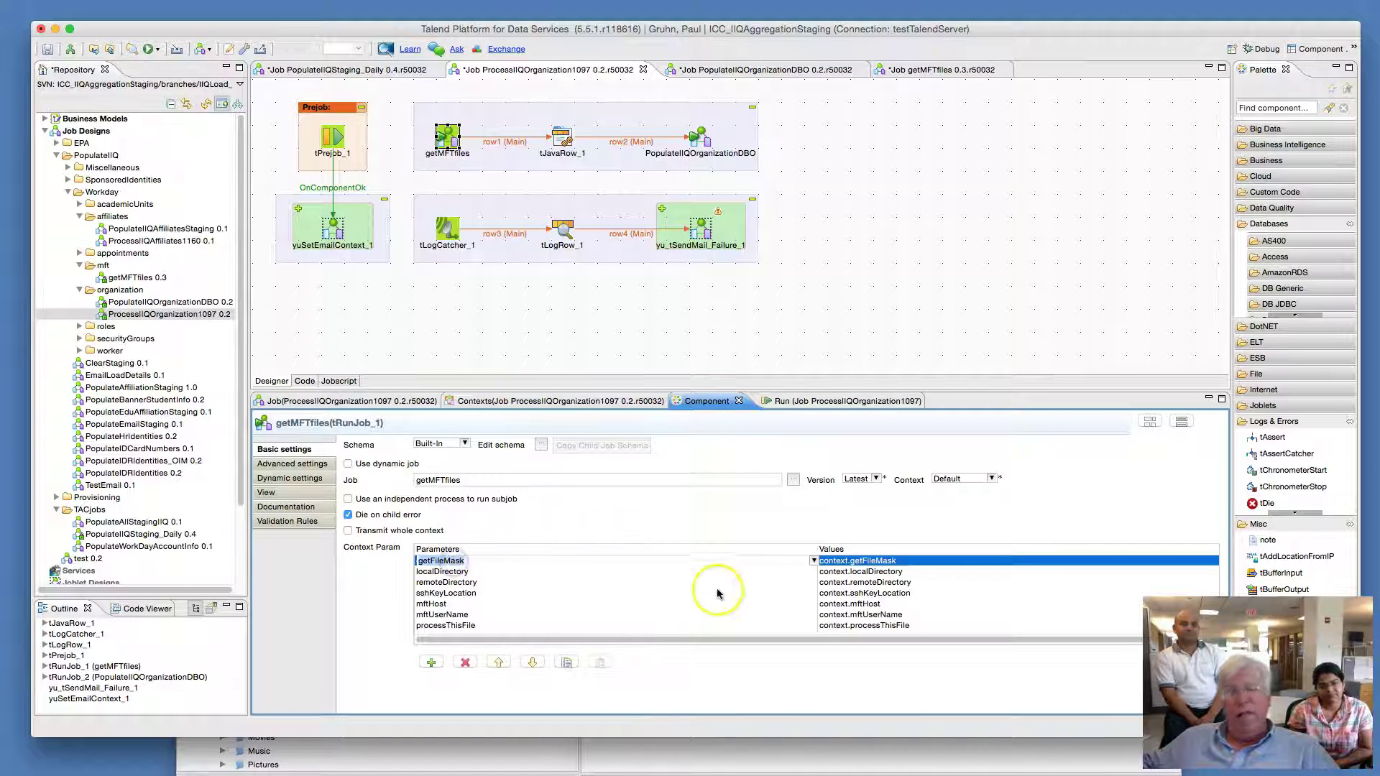